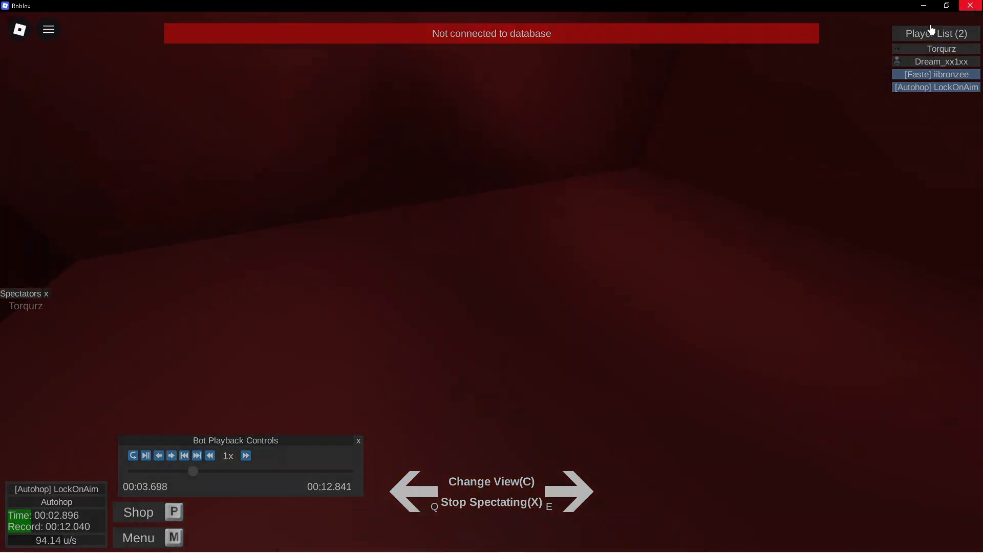
# - Exit the running Roblox game and switch to the TEST MAP place in Roblox Studio
pyautogui.click(970, 5)
pyautogui.click(482, 361)
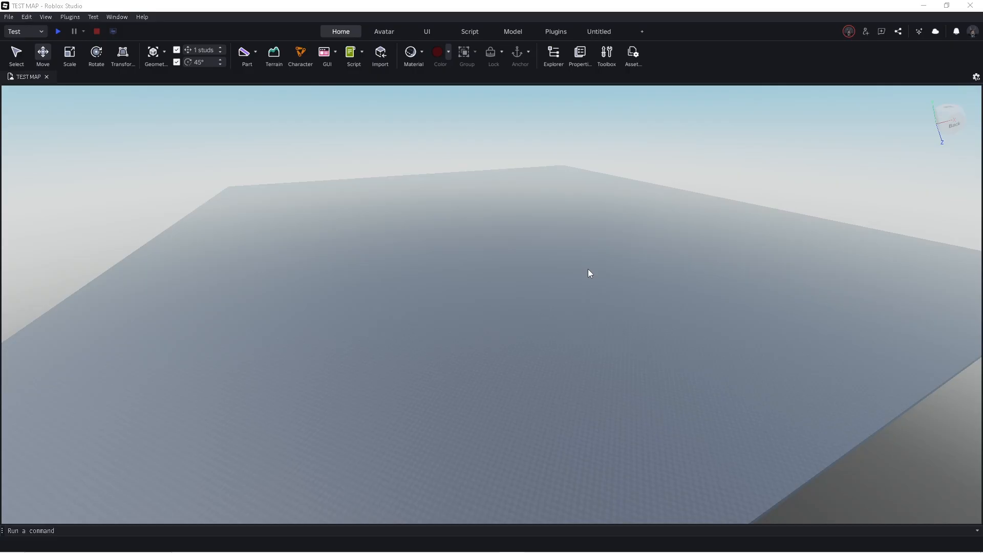
pyautogui.moveTo(588, 269); pyautogui.dragTo(588, 269, button='right')
pyautogui.press('w')
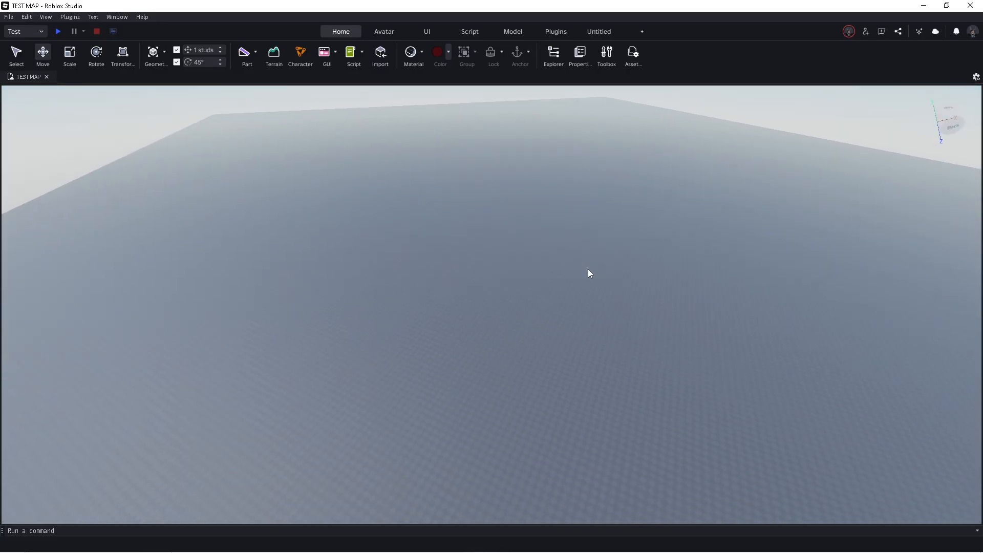
# - Insert the free "barebones bhop/surf" kit from the surf kit models and raise it above the baseplate
pyautogui.click(608, 55)
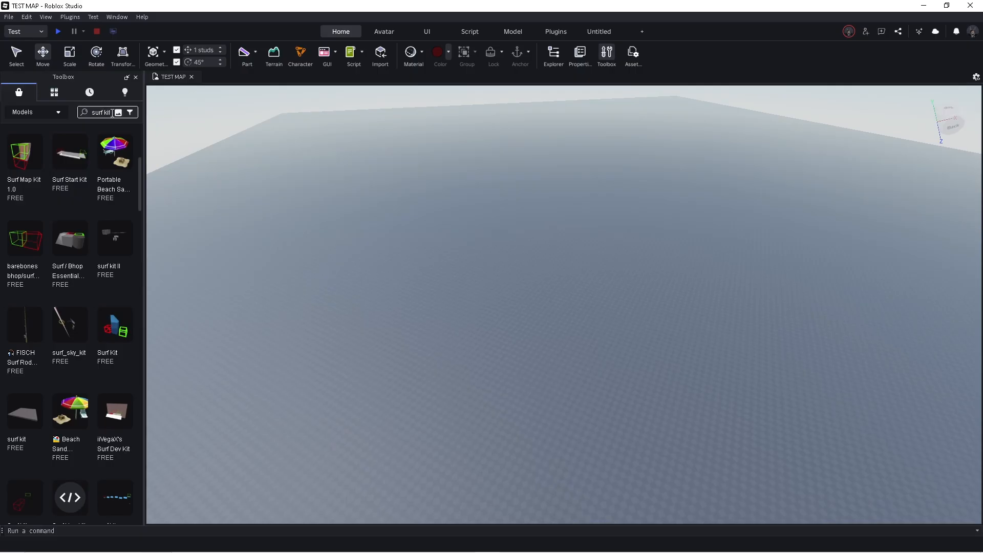
pyautogui.scroll(5, 110, 159)
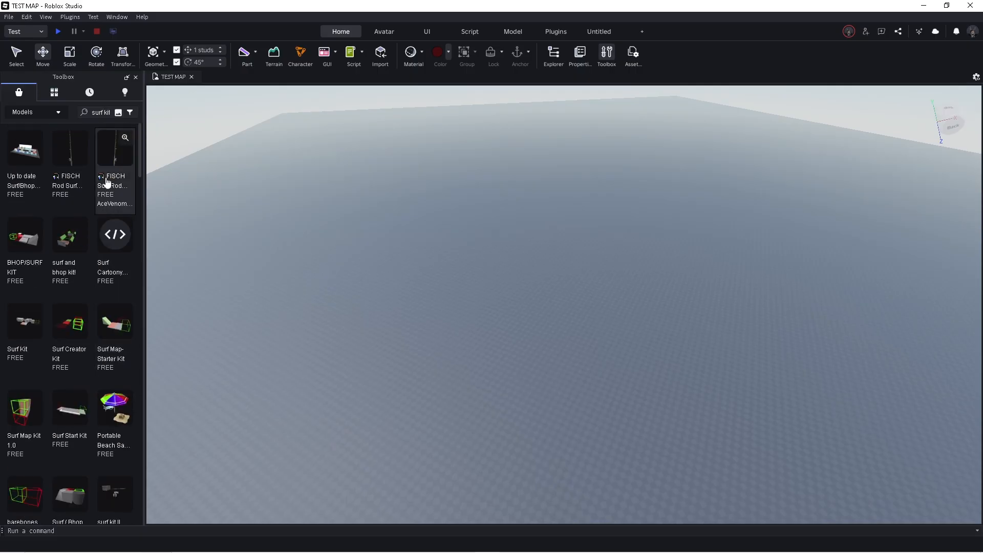
pyautogui.scroll(-5, 102, 180)
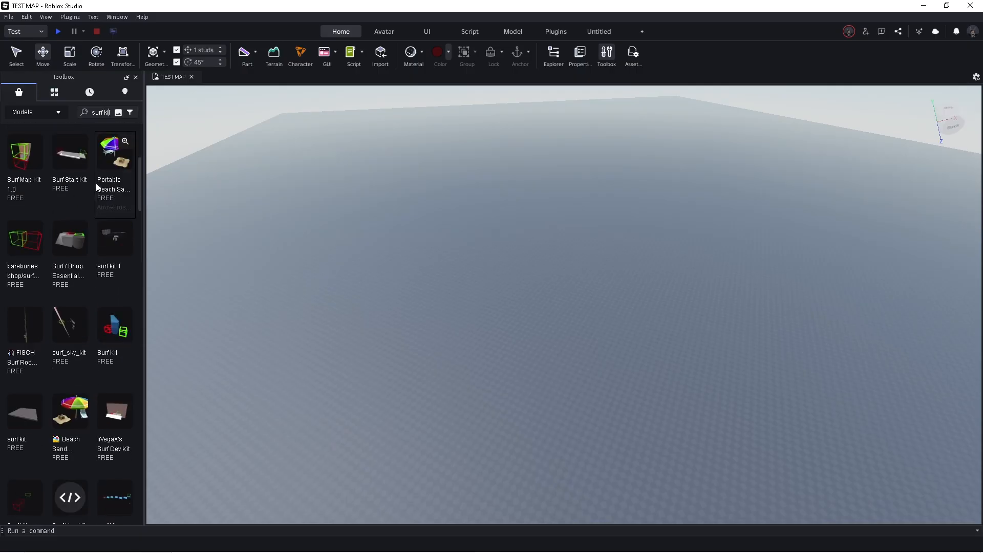
pyautogui.click(25, 245)
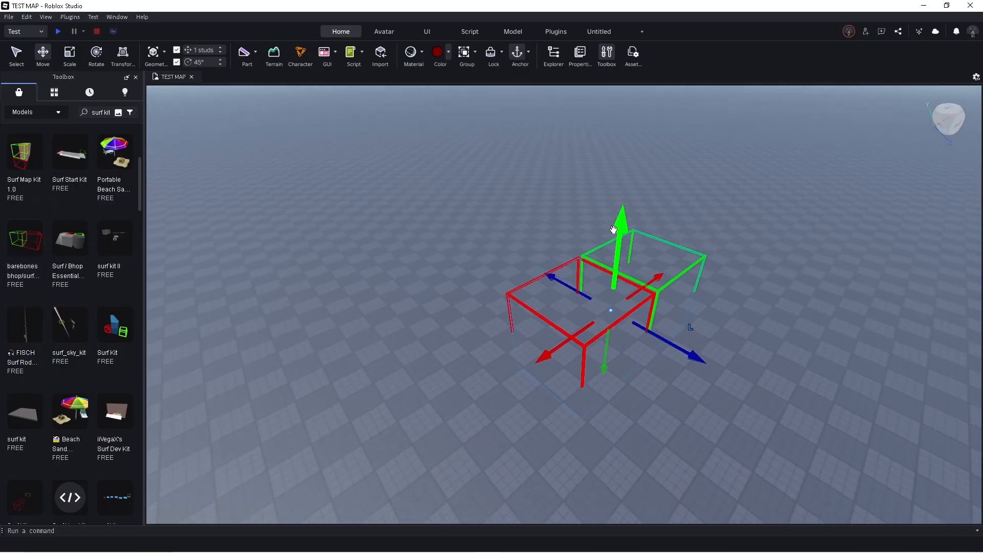
pyautogui.moveTo(582, 242); pyautogui.dragTo(583, 170)
pyautogui.moveTo(583, 170); pyautogui.dragTo(583, 170, button='right')
pyautogui.click(583, 171)
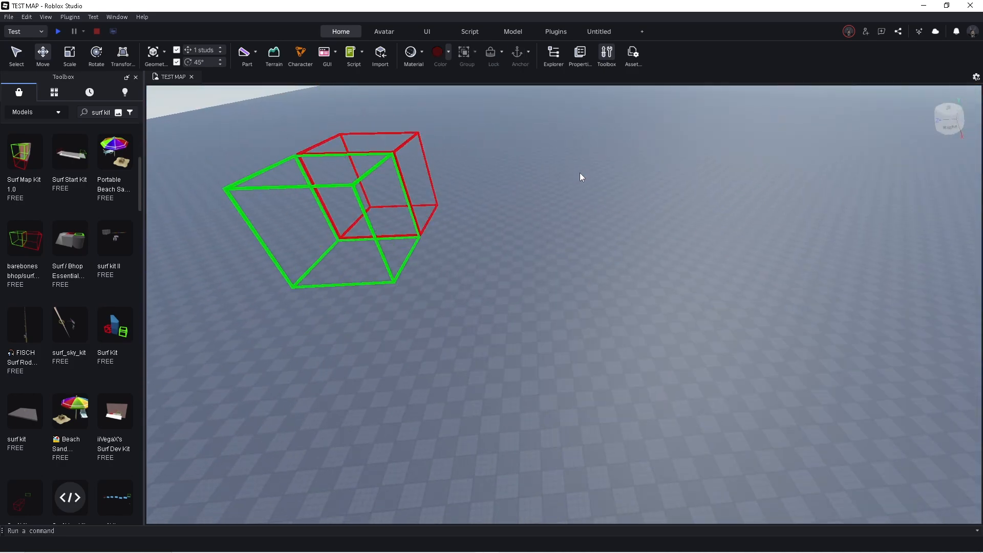
# - Ungroup the inserted kit model with the green and red zone frames
pyautogui.press('d')
pyautogui.click(372, 197)
pyautogui.rightClick(370, 169)
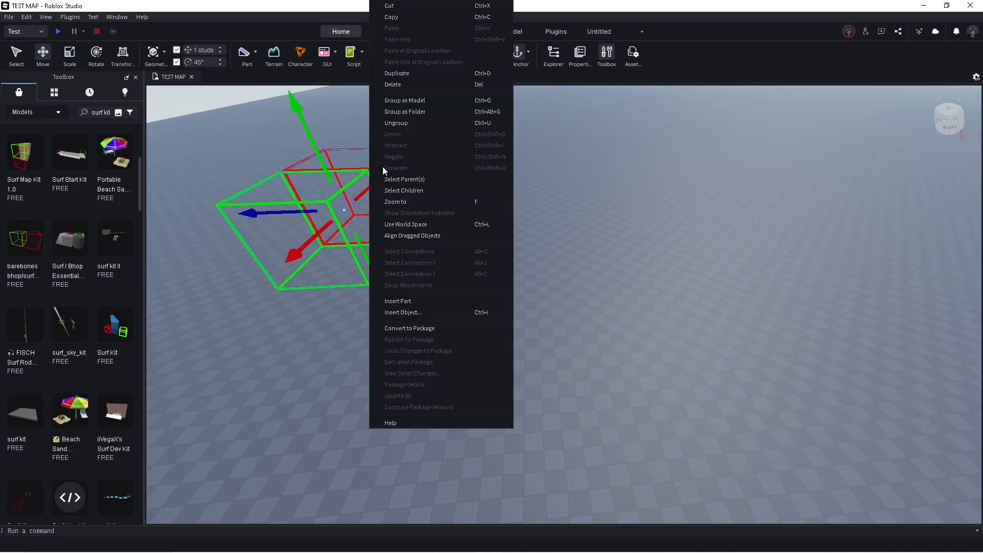
pyautogui.click(417, 124)
pyautogui.click(484, 174)
pyautogui.press('d')
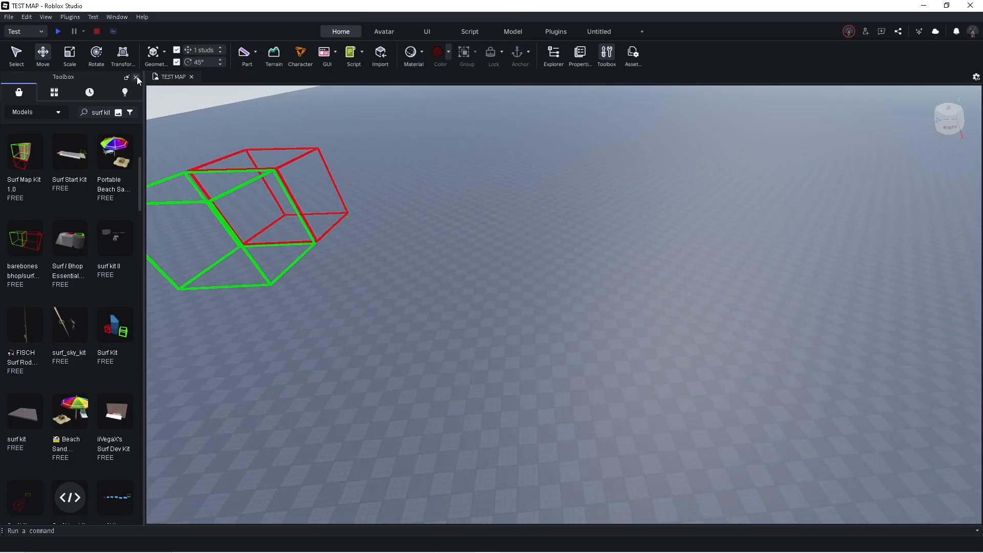
# - Close the Toolbox and insert a block part on the baseplate beside the kit's zone frames
pyautogui.click(136, 78)
pyautogui.click(256, 52)
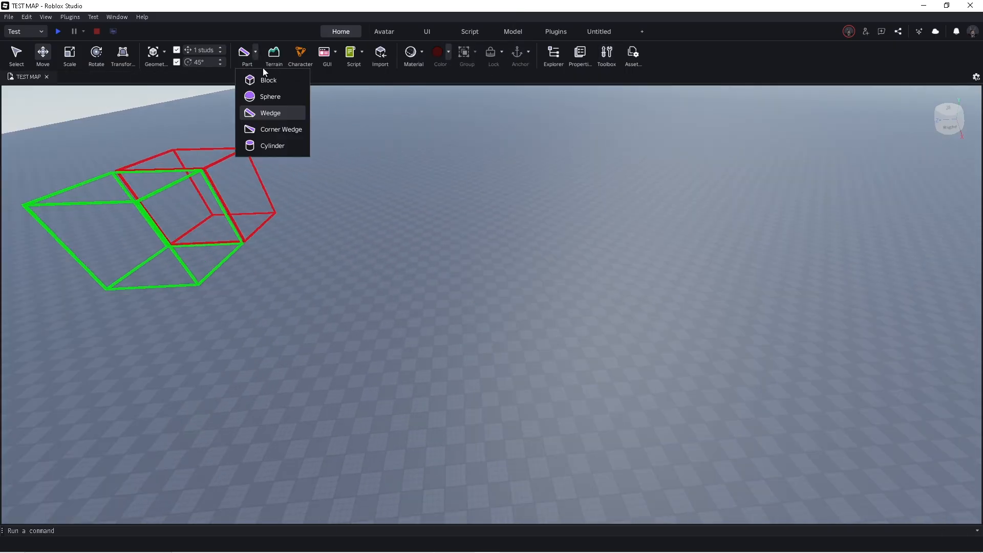
pyautogui.click(265, 80)
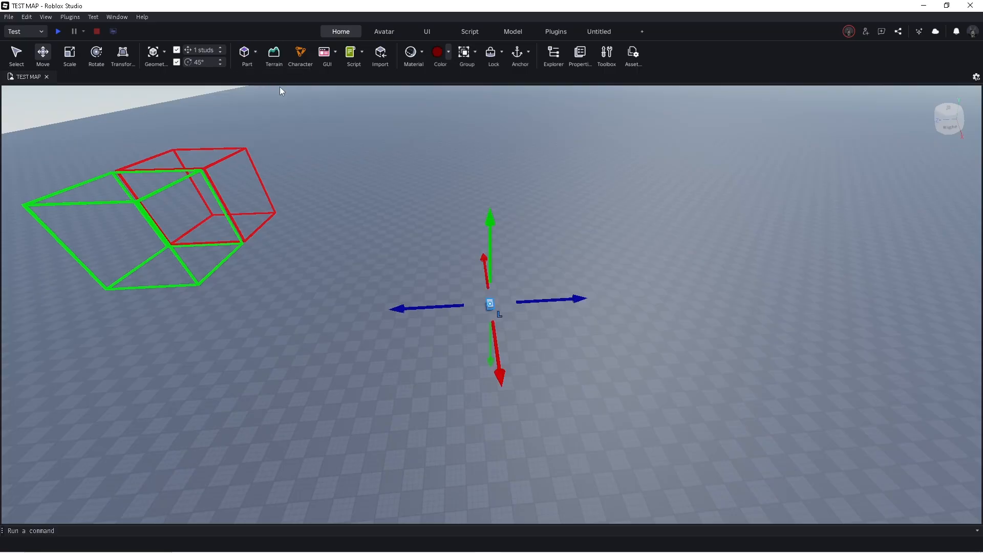
pyautogui.moveTo(521, 225); pyautogui.dragTo(521, 226, button='right')
pyautogui.press('w')
pyautogui.press('s')
# - Scale the new block into a flat platform 10 studs long and 10 studs wide
pyautogui.hotkey('ctrl', '3')
pyautogui.press('d')
pyautogui.moveTo(523, 245); pyautogui.dragTo(557, 231)
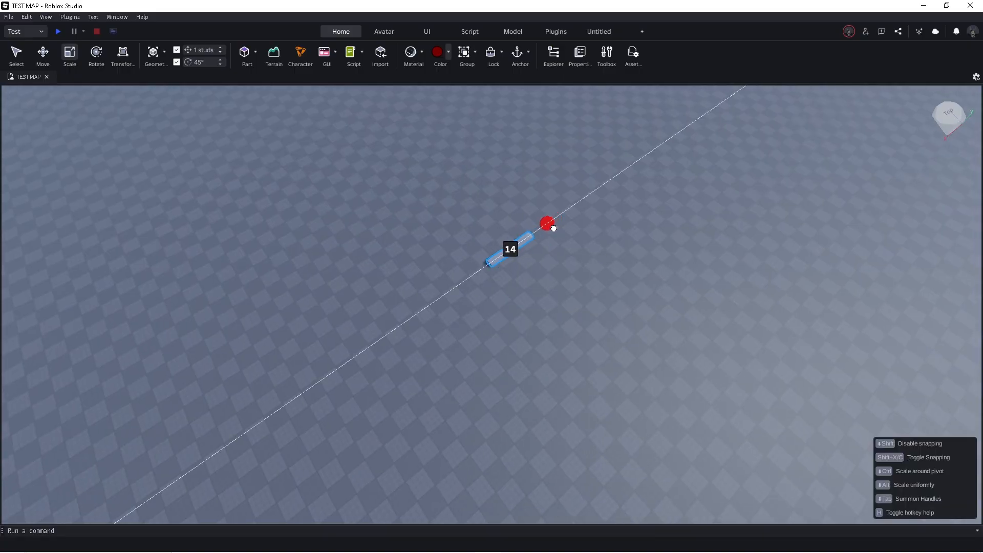
pyautogui.moveTo(541, 232); pyautogui.dragTo(541, 232)
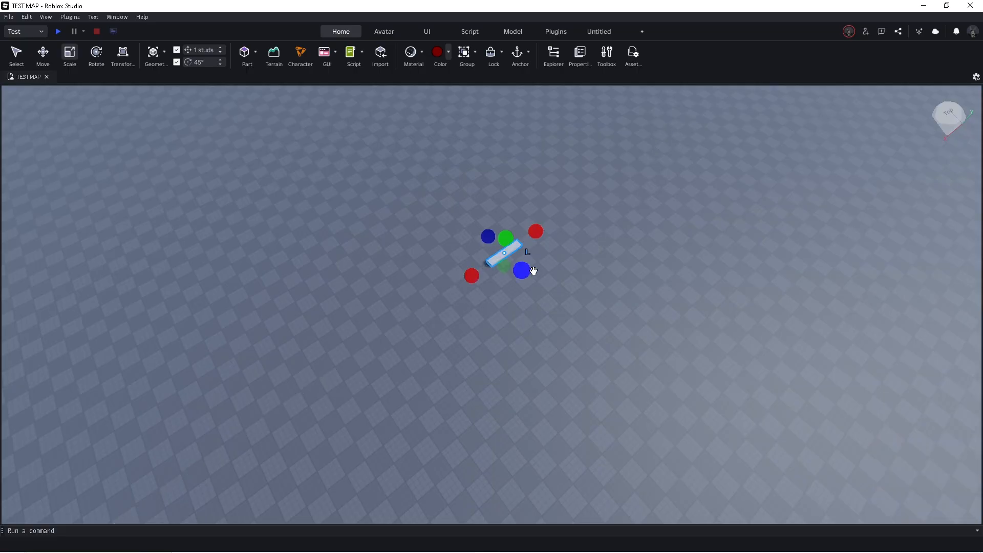
pyautogui.moveTo(527, 271); pyautogui.dragTo(542, 296)
pyautogui.moveTo(542, 296); pyautogui.dragTo(542, 297, button='right')
pyautogui.press('a')
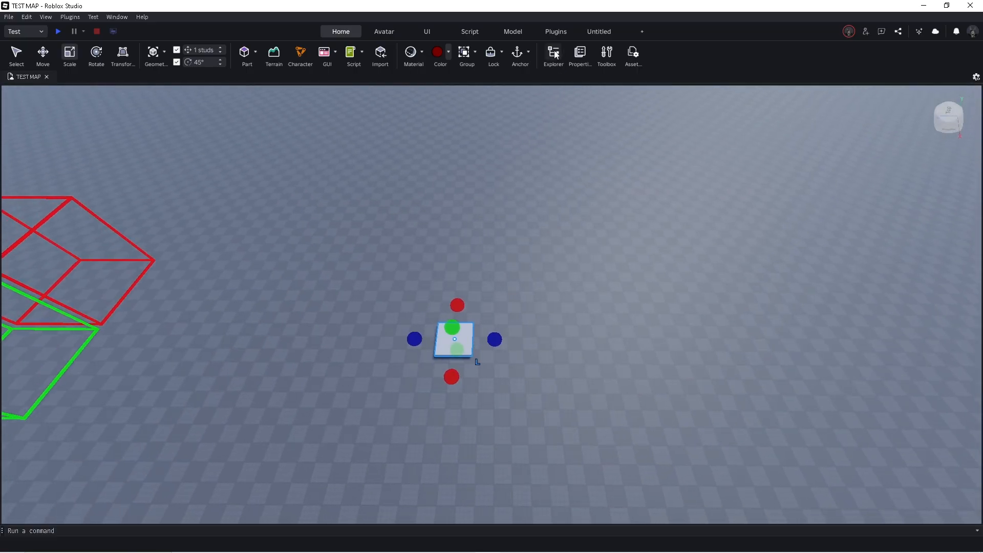
# - Show the Explorer and Properties for the workspace objects
pyautogui.click(555, 55)
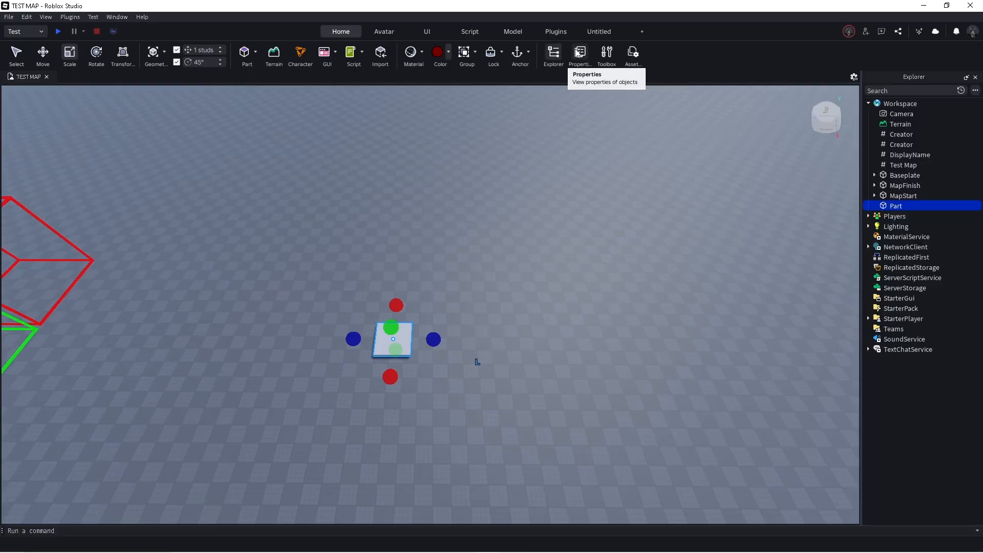
pyautogui.click(578, 54)
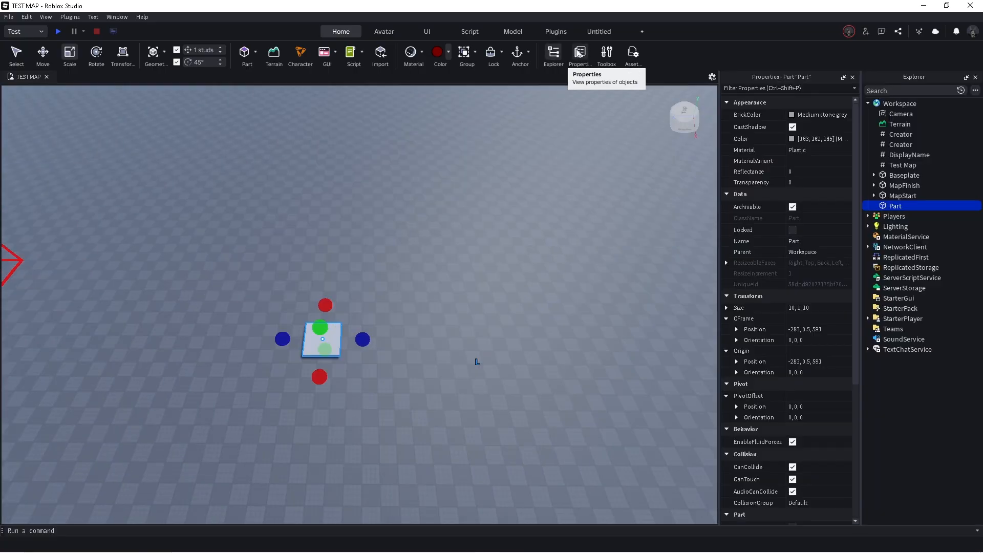
pyautogui.moveTo(554, 163); pyautogui.dragTo(445, 188, button='right')
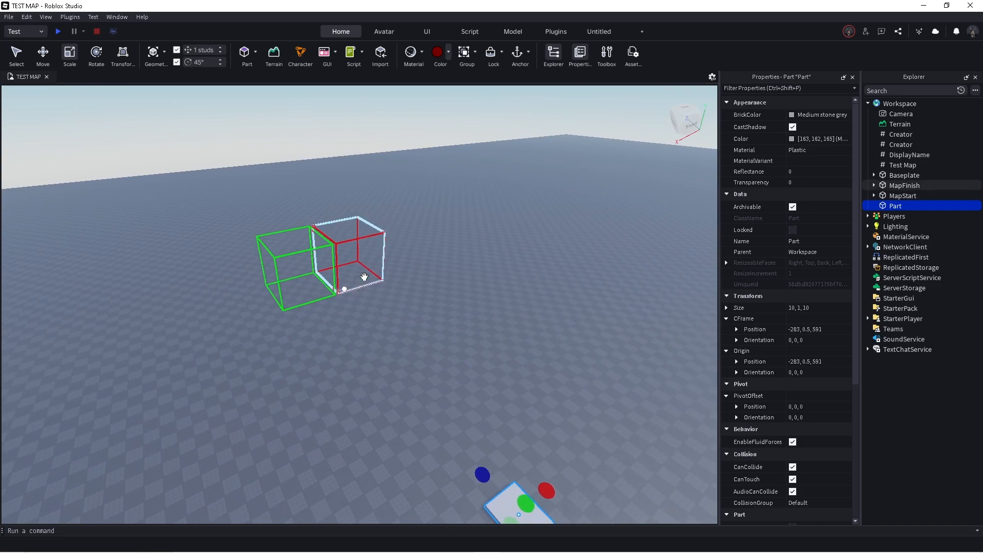
# - Delete the duplicate Creator value holding "Creator Name Here" and the DisplayName value from the Workspace
pyautogui.click(903, 165)
pyautogui.click(905, 153)
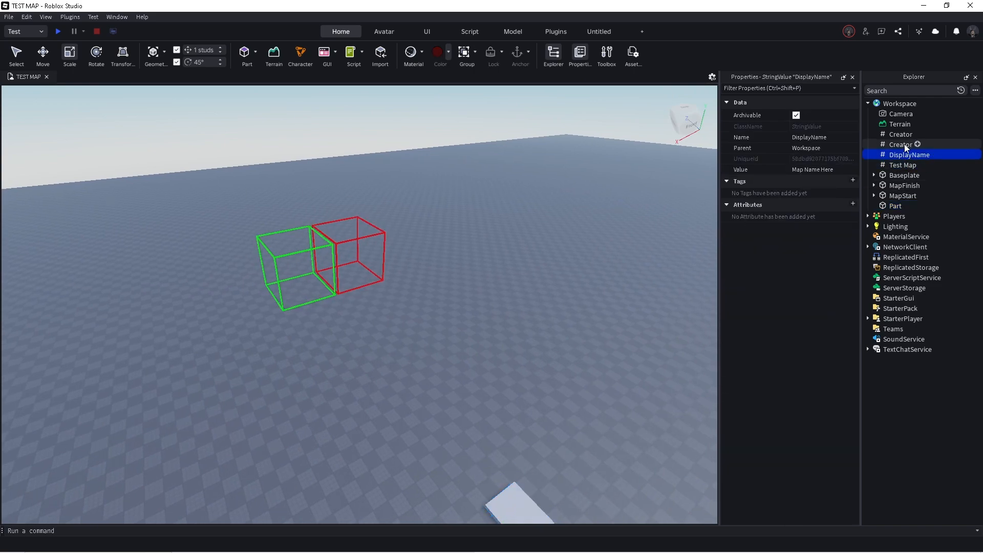
pyautogui.click(903, 145)
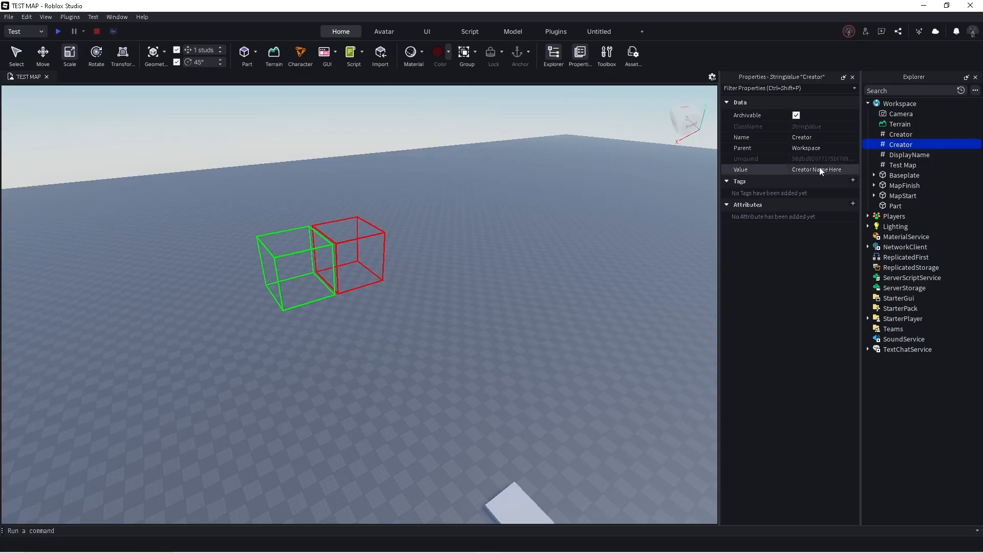
pyautogui.click(899, 134)
pyautogui.rightClick(896, 145)
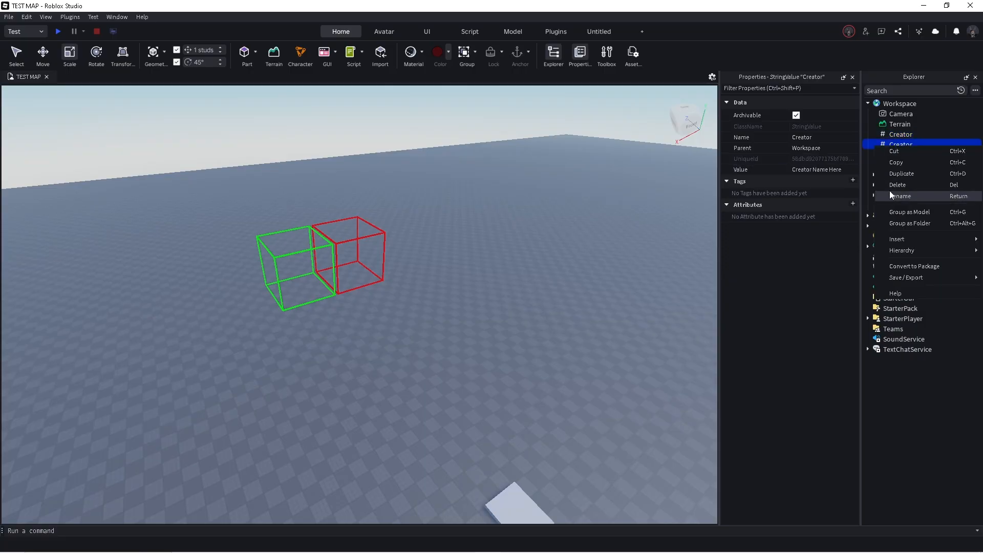
pyautogui.click(893, 188)
pyautogui.click(896, 146)
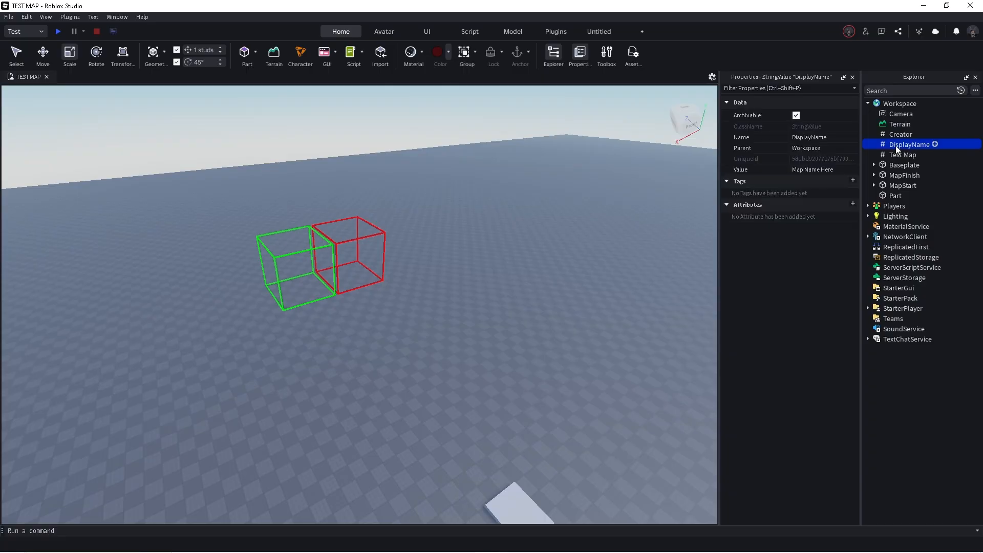
pyautogui.rightClick(895, 146)
pyautogui.click(902, 195)
# - Examine the properties of the remaining Test Map and Creator string values
pyautogui.write('Test Map')
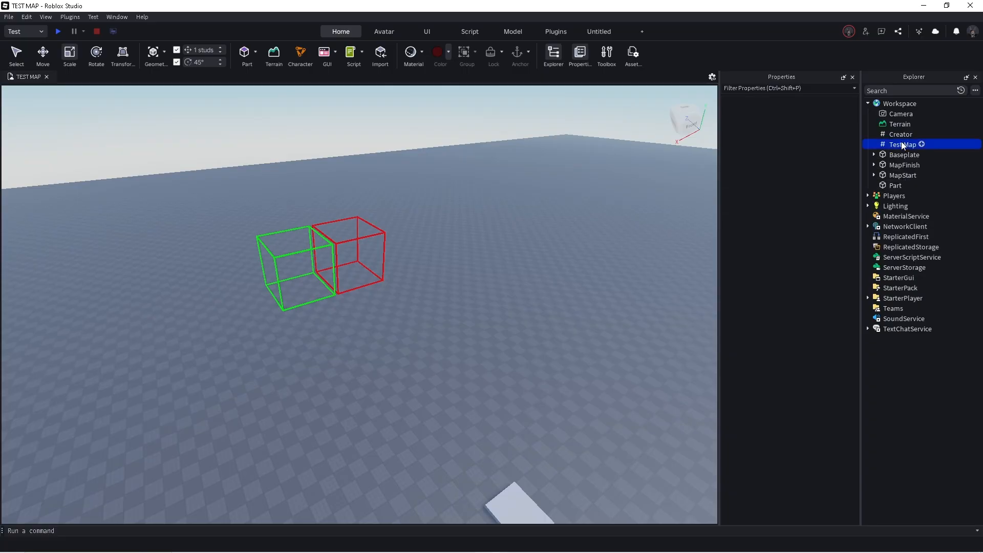
pyautogui.press('Return')
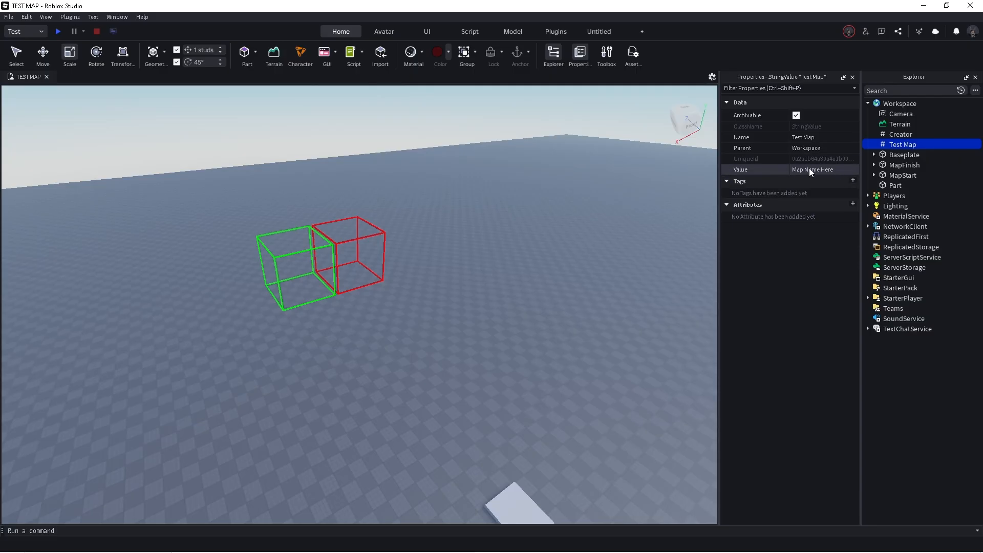
pyautogui.click(899, 135)
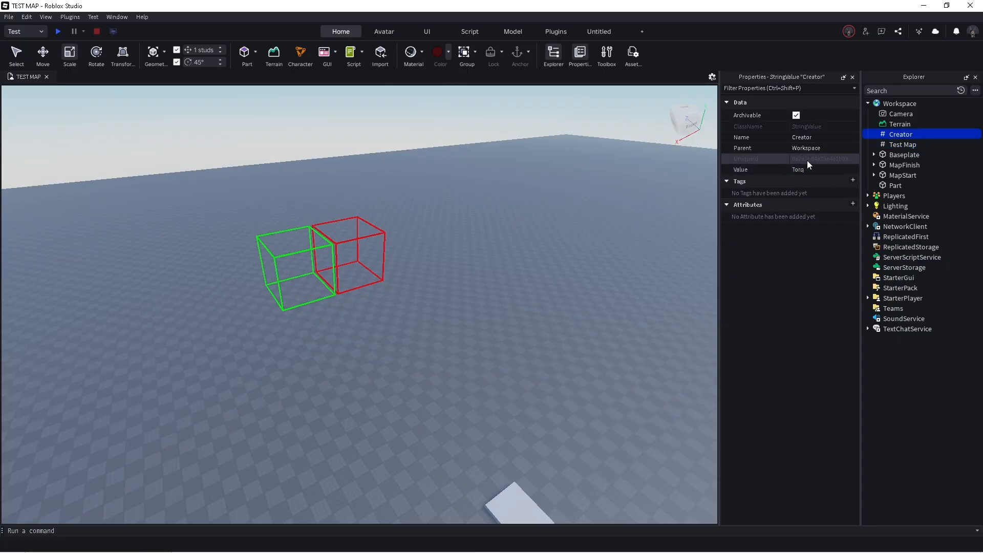
pyautogui.click(813, 137)
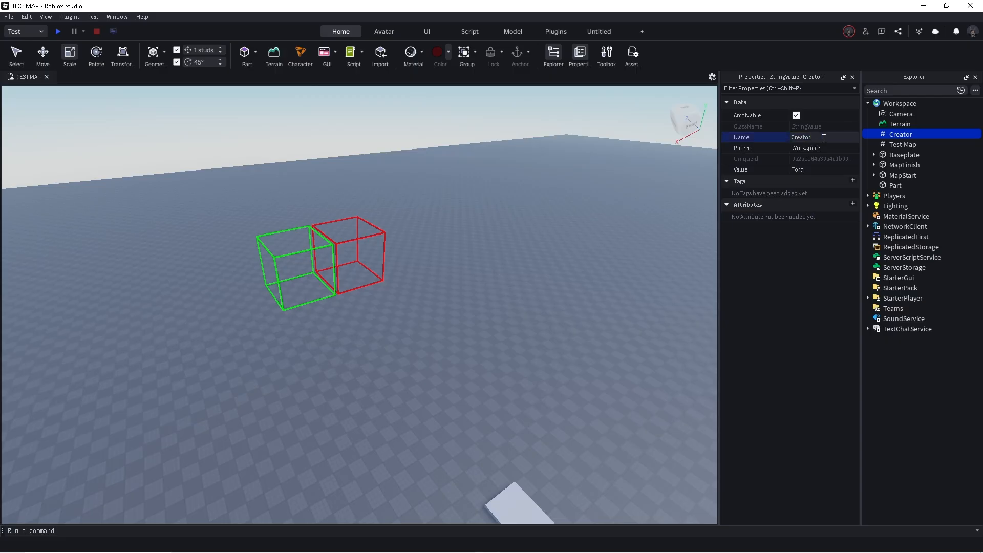
pyautogui.click(562, 232)
pyautogui.press('a')
pyautogui.moveTo(540, 233); pyautogui.dragTo(466, 242, button='right')
pyautogui.press('d')
pyautogui.press('a')
pyautogui.press('d')
pyautogui.press('d')
pyautogui.press('a')
pyautogui.click(425, 304)
pyautogui.press('d')
pyautogui.press('a')
pyautogui.press('d')
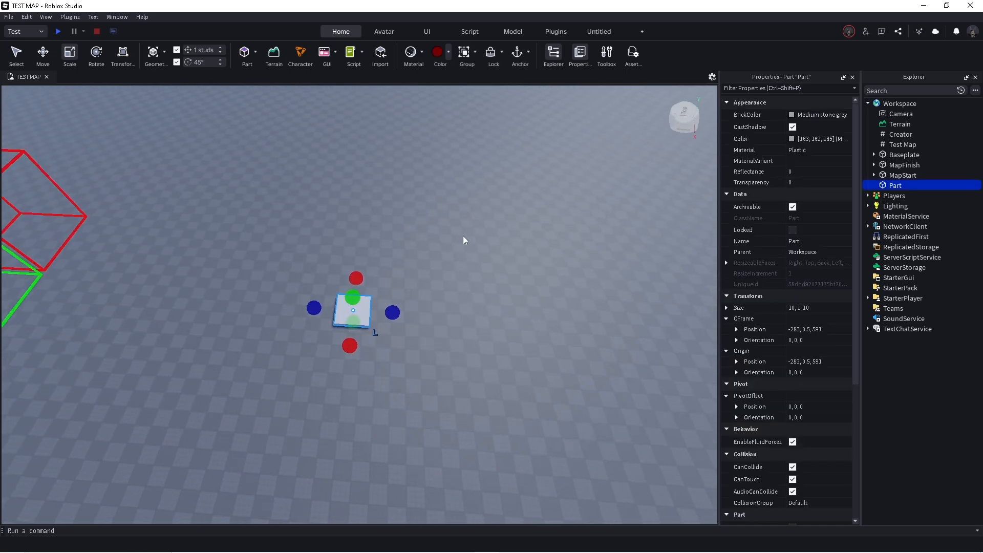
pyautogui.press('a')
pyautogui.click(463, 235)
pyautogui.press('d')
# - Duplicate the flat platform three times and space the copies out in a row beside it
pyautogui.click(329, 310)
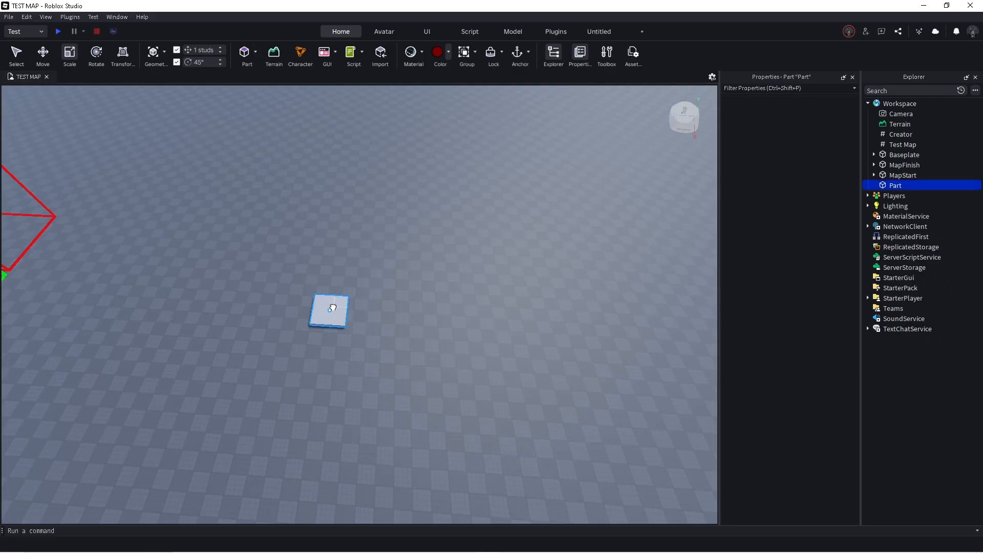
pyautogui.hotkey('ctrl', '2')
pyautogui.hotkey('ctrl', 'd')
pyautogui.moveTo(384, 317); pyautogui.dragTo(527, 324)
pyautogui.hotkey('ctrl', 'd')
pyautogui.hotkey('ctrl', 'd')
pyautogui.click(350, 219)
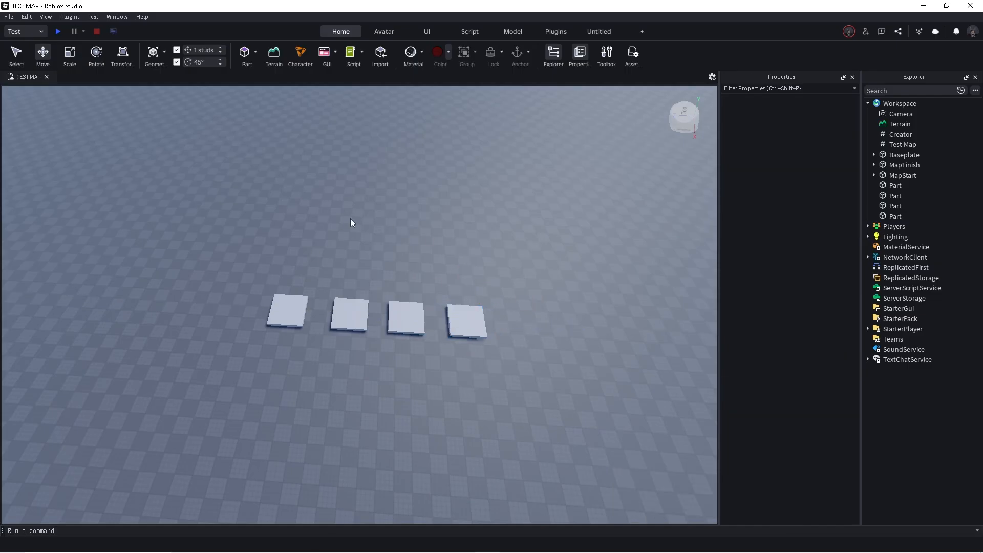
# - Rename the second platform in the row to Trigger1
pyautogui.press('a')
pyautogui.click(412, 319)
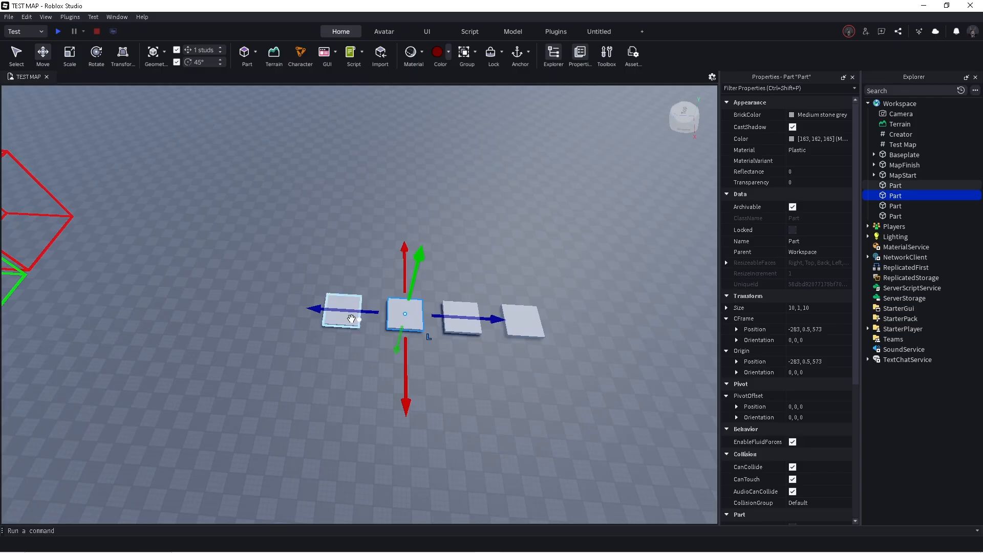
pyautogui.click(352, 304)
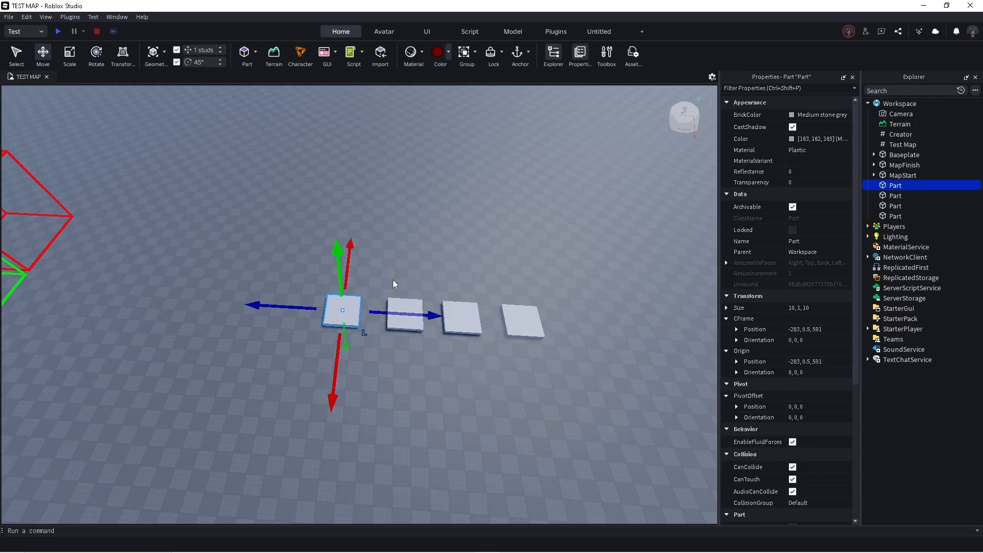
pyautogui.click(412, 302)
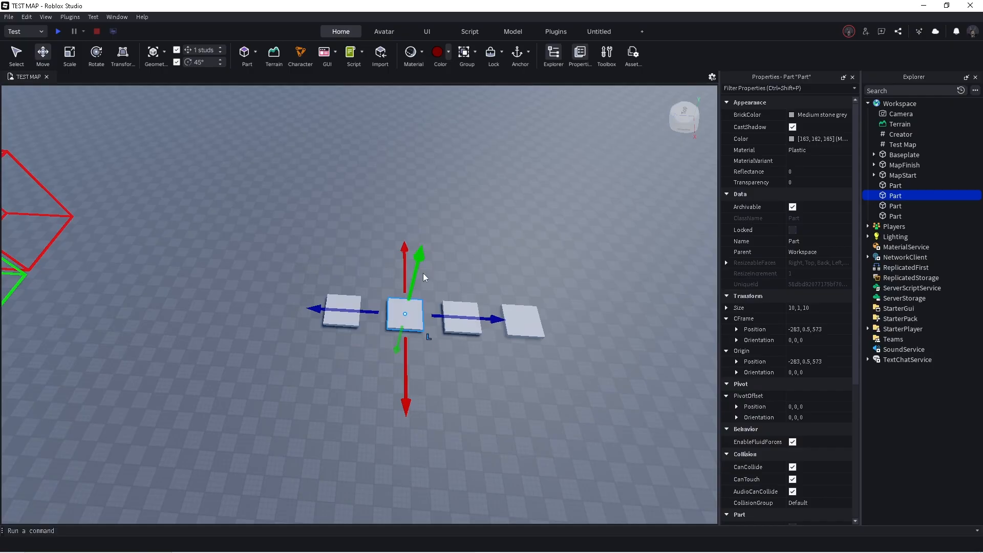
pyautogui.rightClick(892, 195)
pyautogui.click(894, 247)
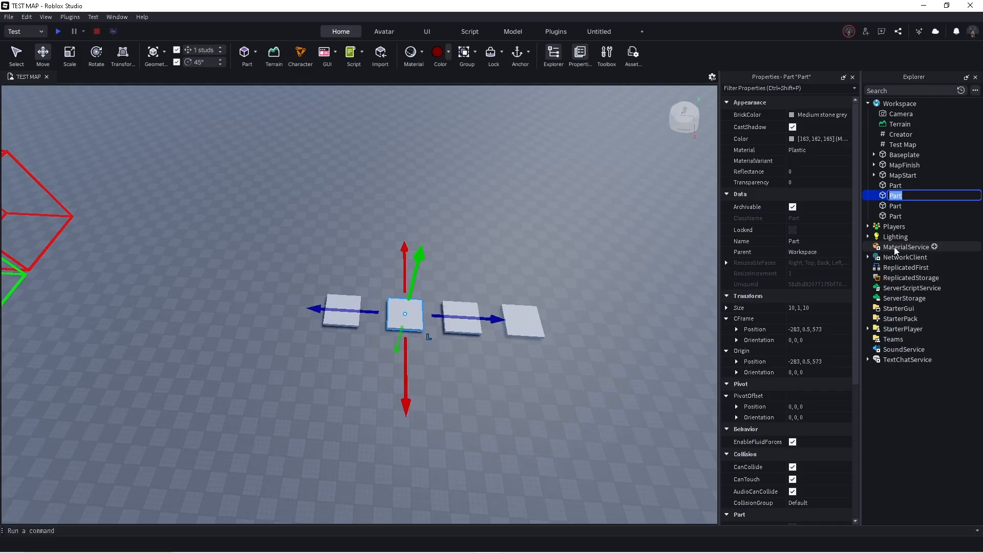
pyautogui.write('Trigger1')
pyautogui.press('Return')
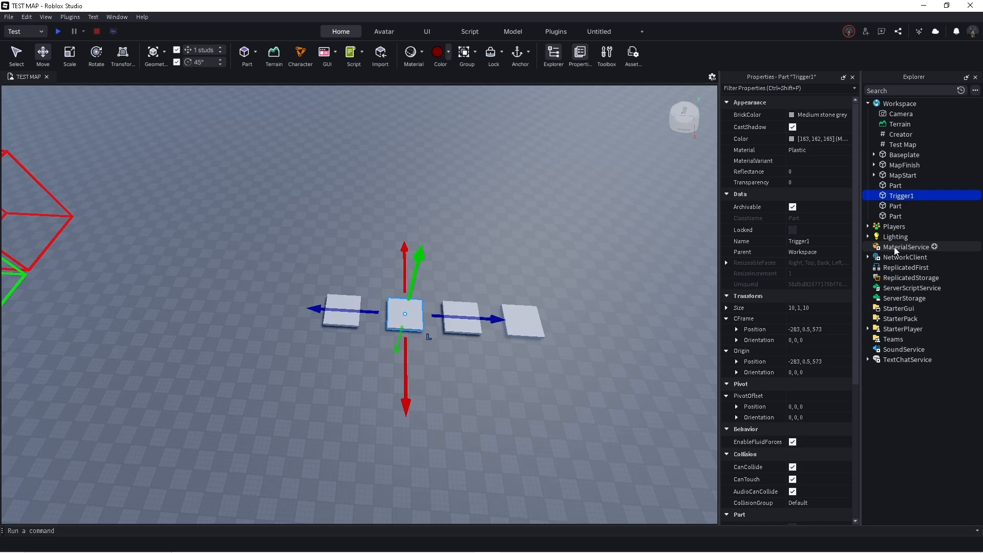
# - Rename the third platform in the row to Spawn1
pyautogui.click(471, 302)
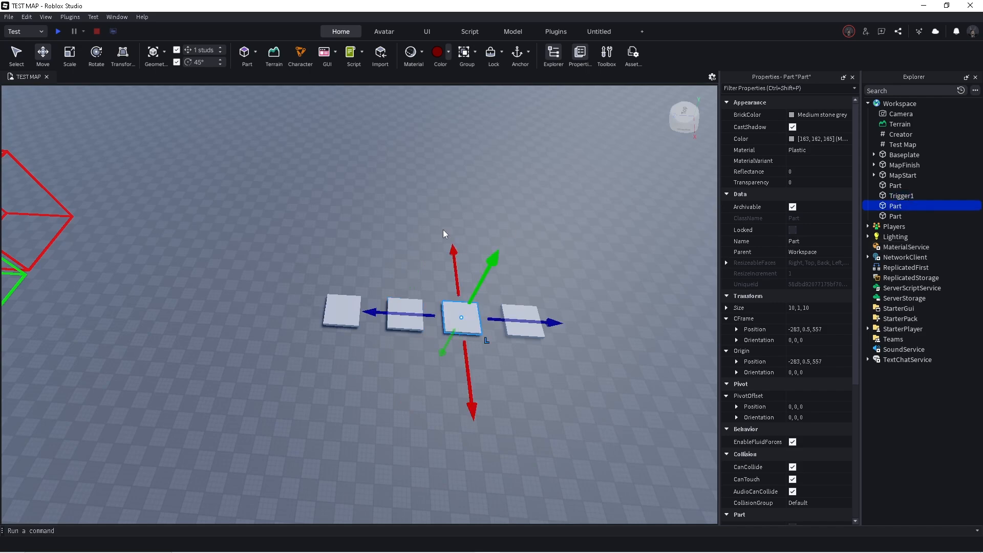
pyautogui.moveTo(449, 305); pyautogui.dragTo(461, 307, button='right')
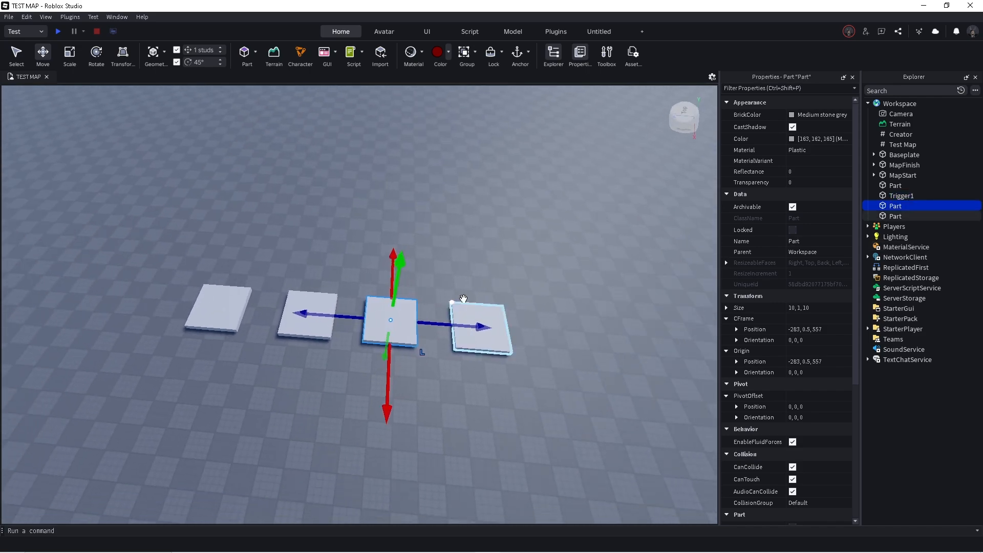
pyautogui.rightClick(892, 207)
pyautogui.click(893, 257)
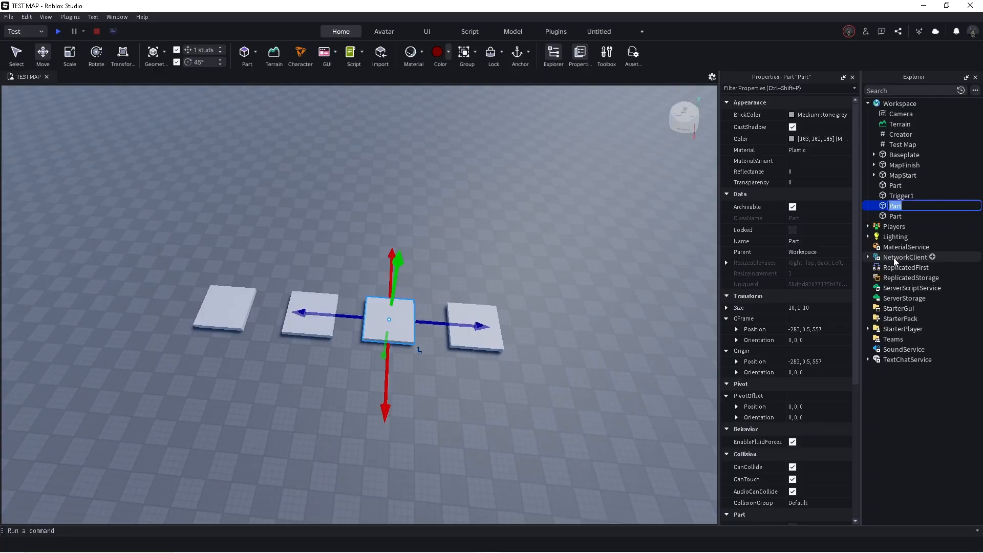
pyautogui.write('Spawn1')
pyautogui.press('Return')
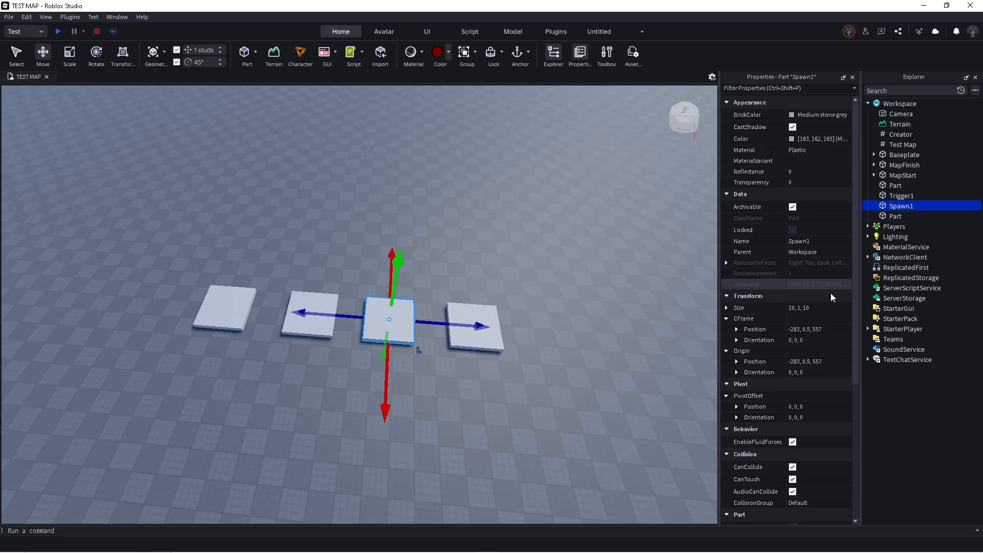
# - Turn off CanCollide, CanQuery, CanTouch and AudioCanCollide for the Spawn1 platform
pyautogui.scroll(-4, 812, 326)
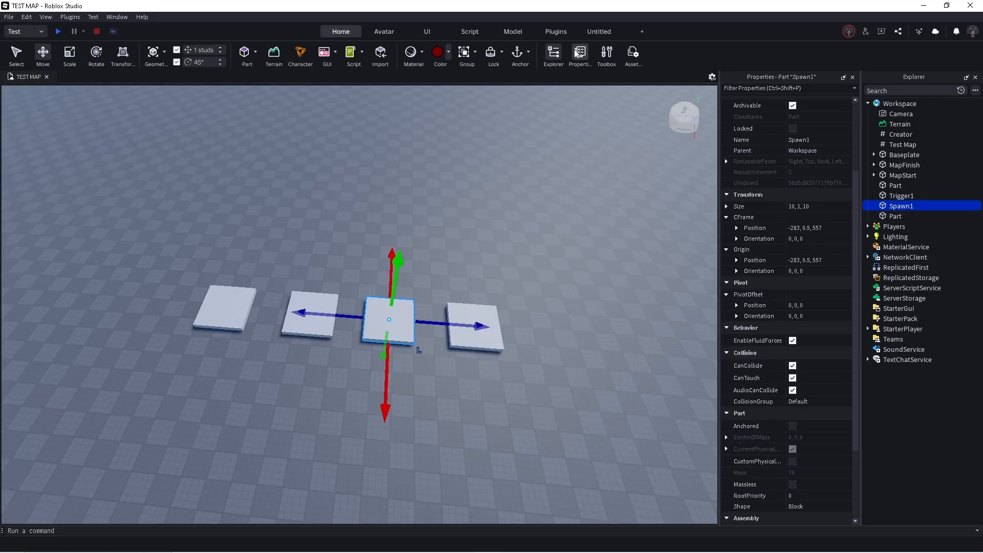
pyautogui.click(794, 366)
pyautogui.click(793, 378)
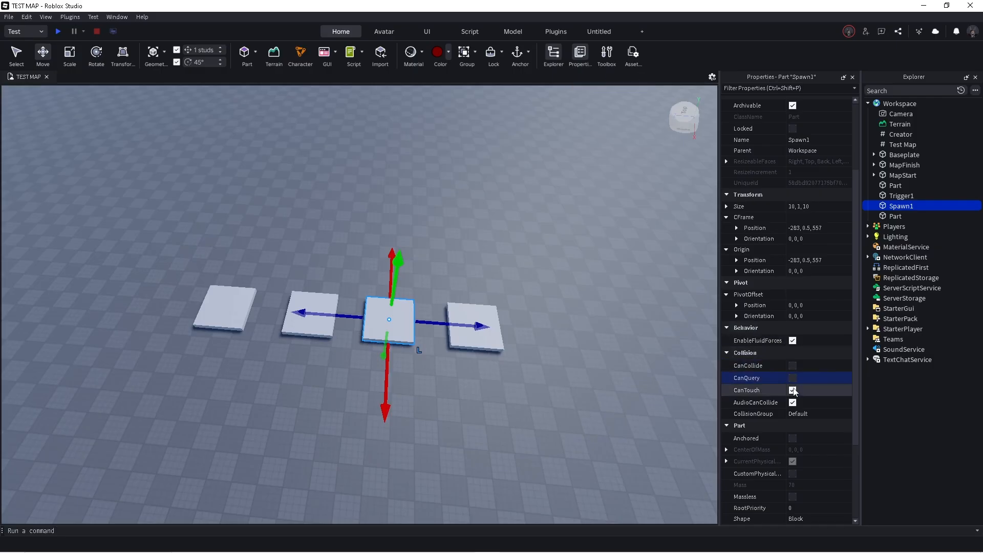
pyautogui.click(793, 390)
pyautogui.click(793, 403)
pyautogui.click(492, 257)
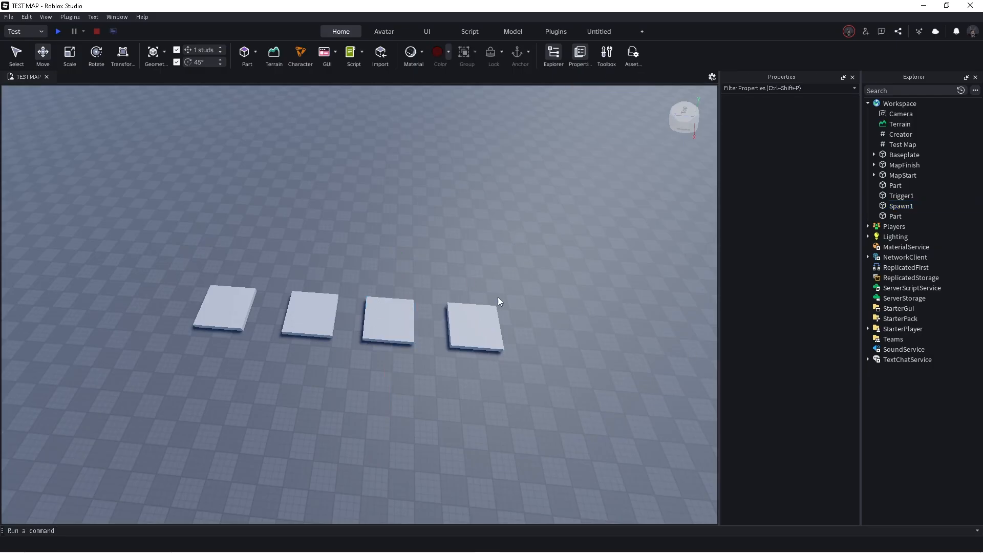
# - Color the last platform in the row New Yeller (255, 255, 0)
pyautogui.press('d')
pyautogui.click(421, 330)
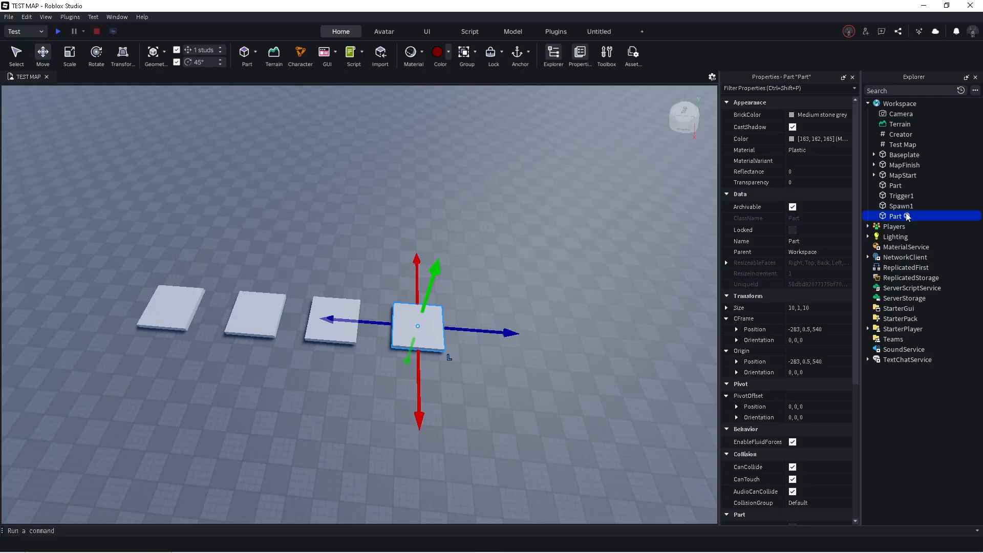
pyautogui.click(449, 51)
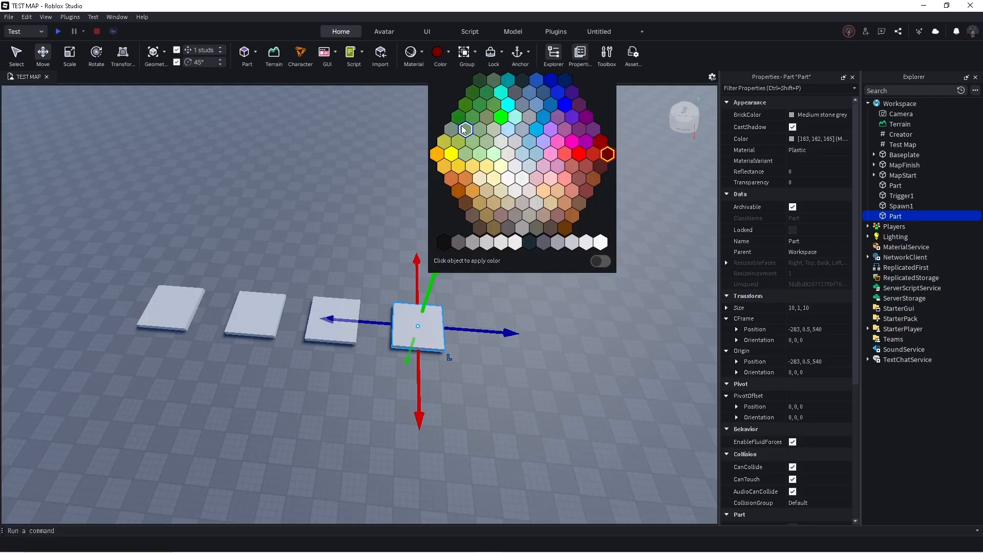
pyautogui.click(451, 154)
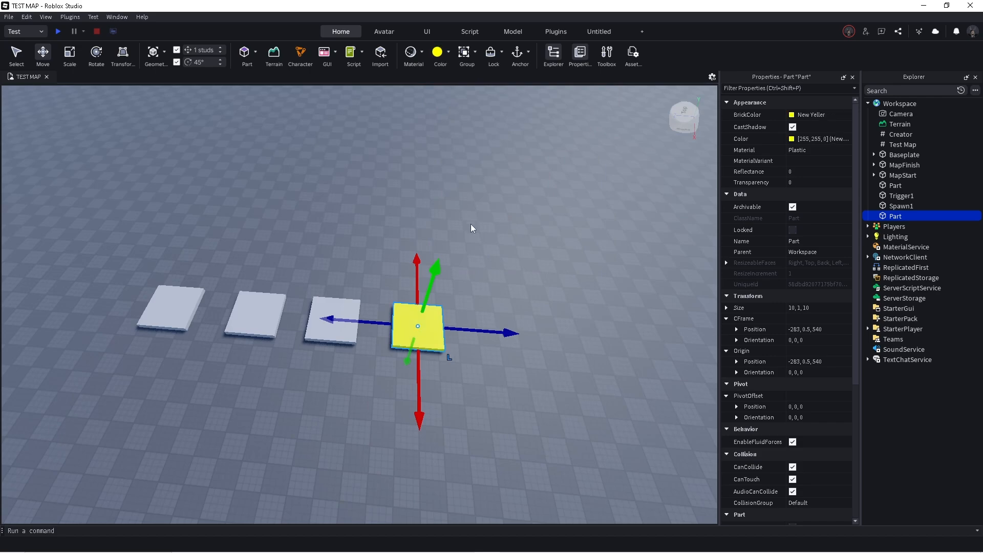
pyautogui.rightClick(478, 209)
pyautogui.click(682, 204)
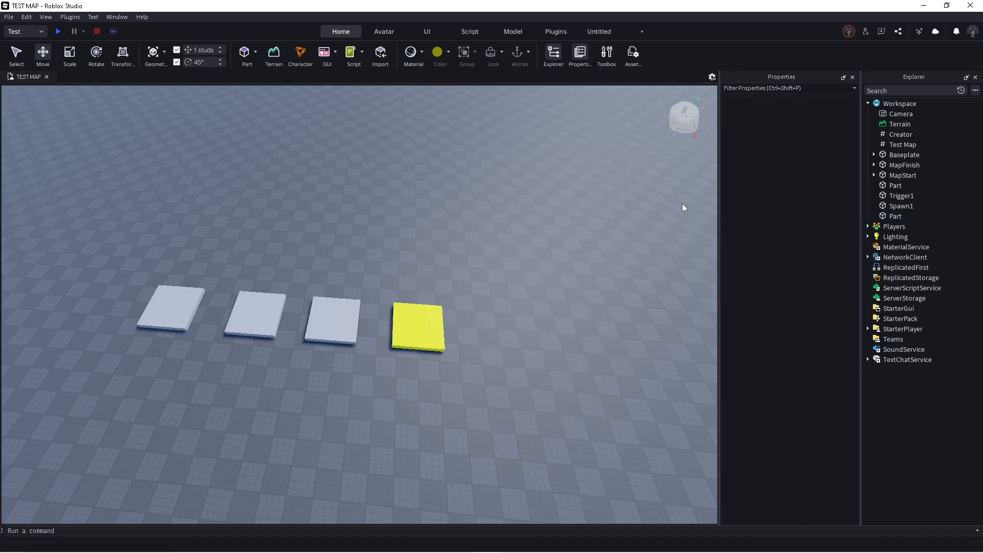
# - Try a transparency of 1 on the yellow platform and restore it to 0
pyautogui.click(895, 216)
pyautogui.click(797, 182)
pyautogui.write('1')
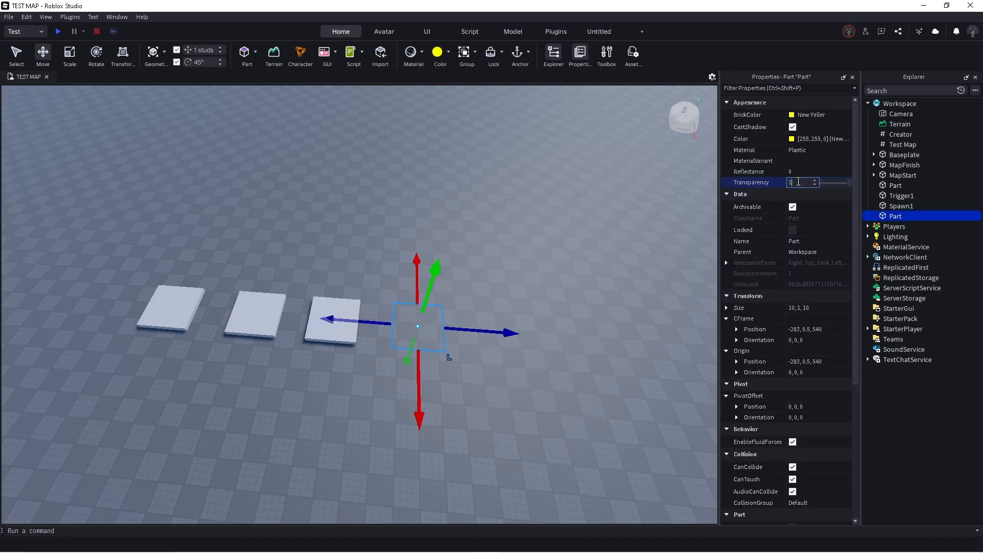
pyautogui.press('BackSpace')
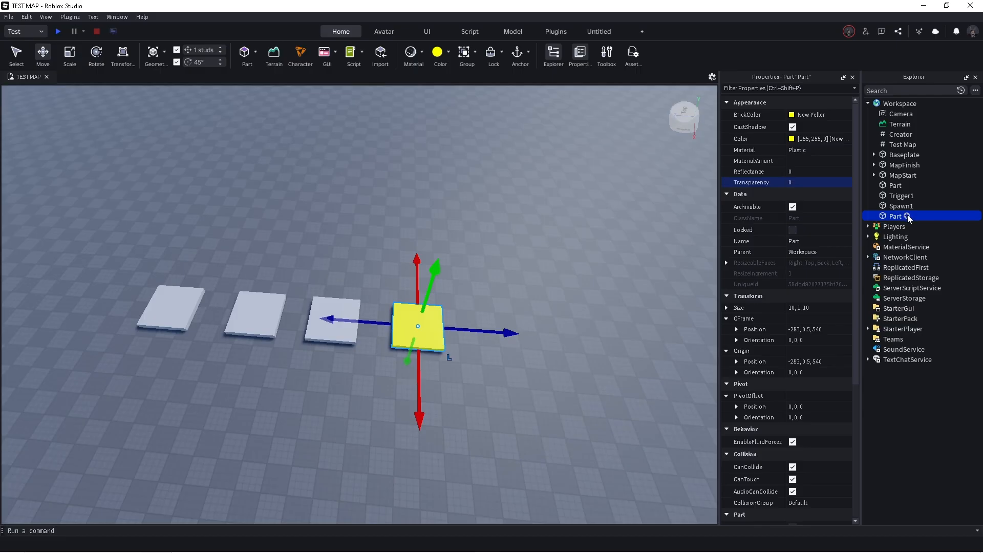
# - Add a SpotLight to the yellow platform and set its face to Top
pyautogui.click(907, 216)
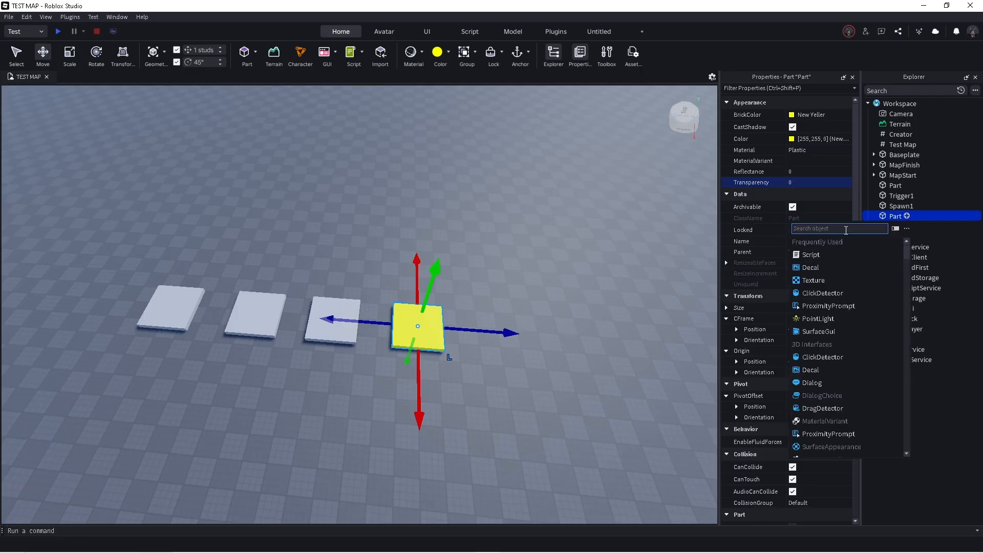
pyautogui.write('light')
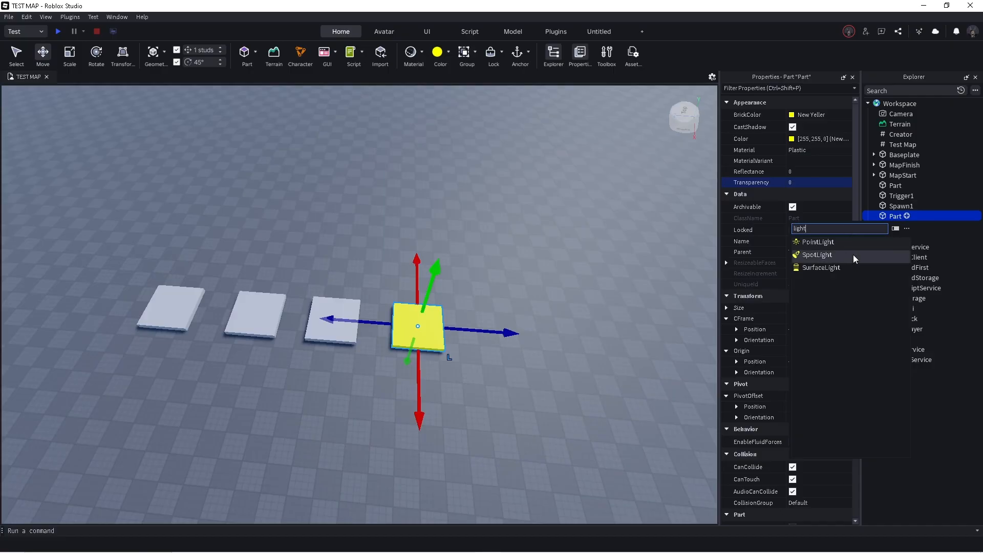
pyautogui.click(853, 254)
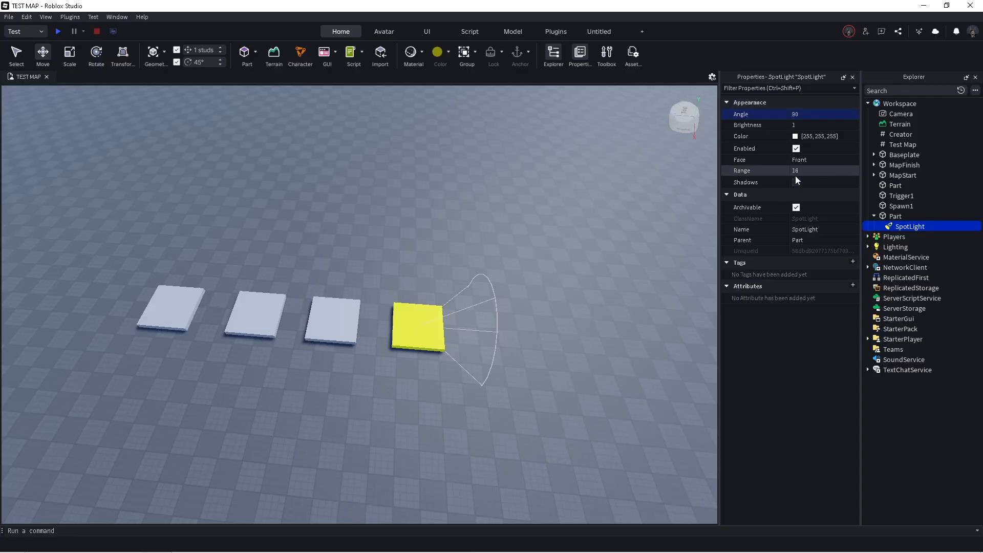
pyautogui.click(809, 159)
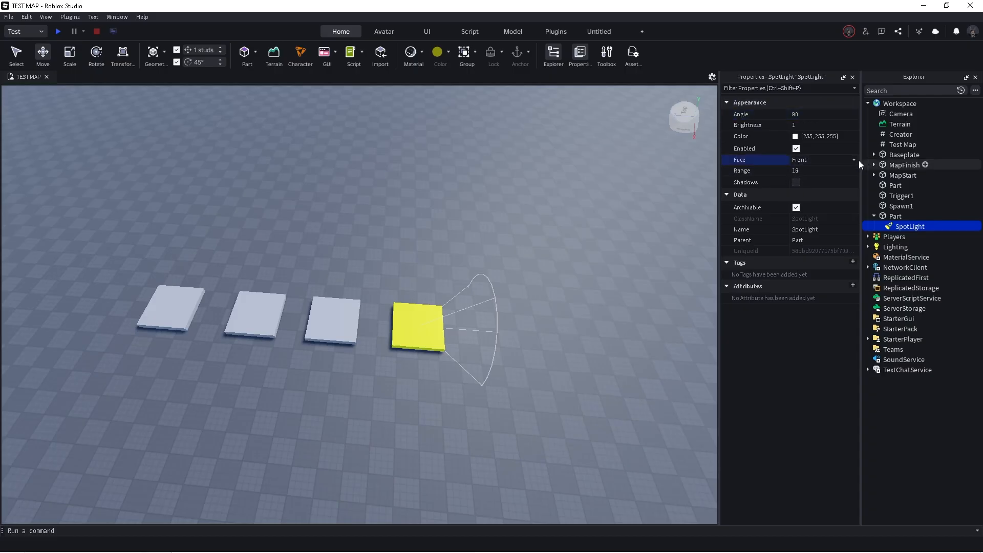
pyautogui.click(854, 160)
pyautogui.click(836, 206)
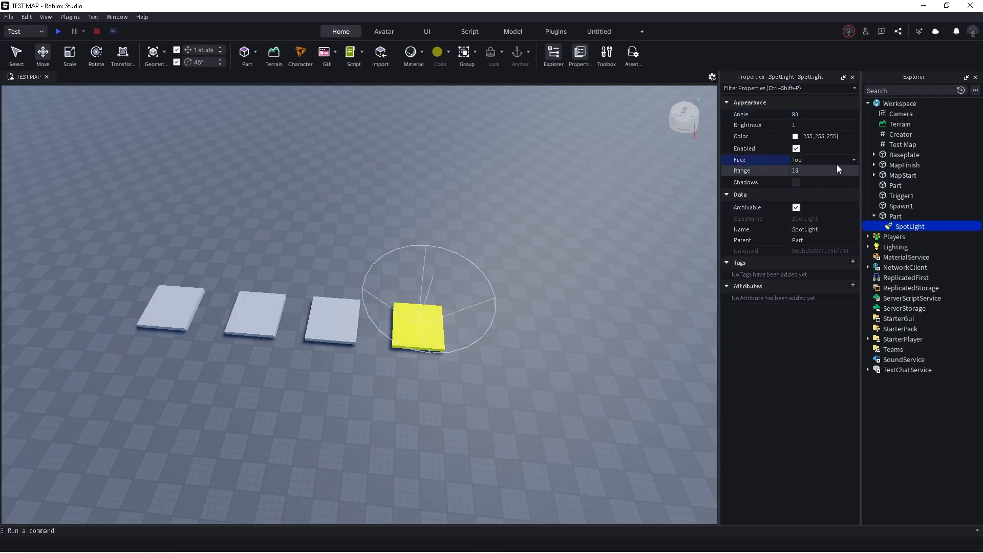
# - Set the SpotLight's angle to 180 and its range to 90
pyautogui.click(807, 114)
pyautogui.click(839, 111)
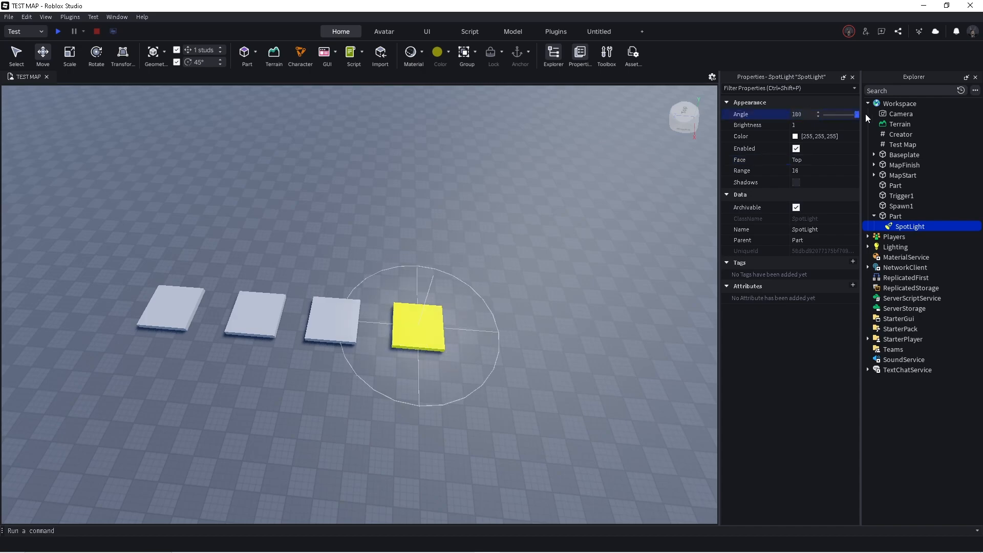
pyautogui.click(818, 169)
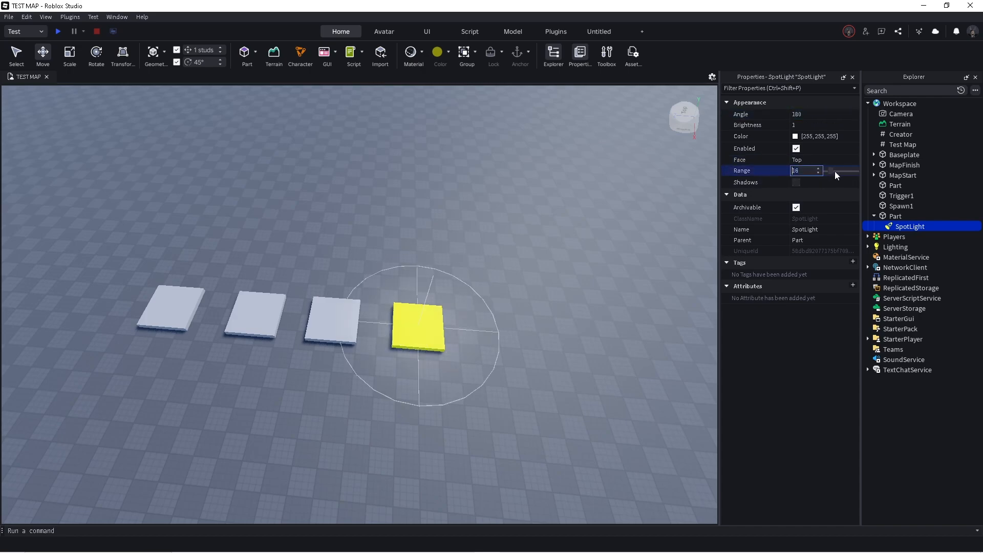
pyautogui.moveTo(832, 169); pyautogui.dragTo(849, 172)
pyautogui.moveTo(457, 201); pyautogui.dragTo(458, 201, button='right')
pyautogui.press('w')
pyautogui.press('s')
pyautogui.press('w')
pyautogui.press('s')
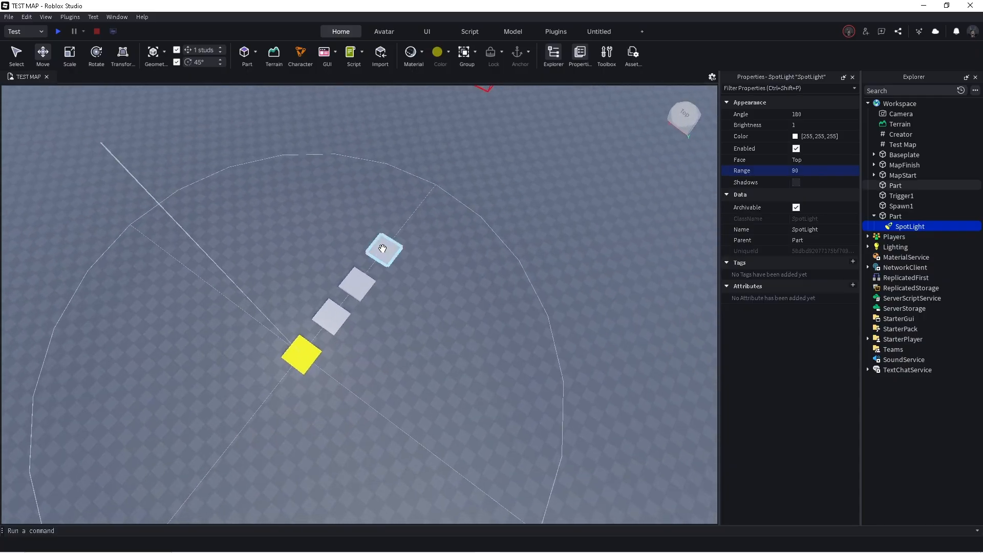
# - Duplicate the unnamed grey platform at the end of the row and move the copy about 165 studs away along X
pyautogui.click(383, 248)
pyautogui.press('d')
pyautogui.hotkey('ctrl', 'd')
pyautogui.moveTo(396, 277); pyautogui.dragTo(396, 277)
pyautogui.moveTo(396, 277); pyautogui.dragTo(397, 277, button='right')
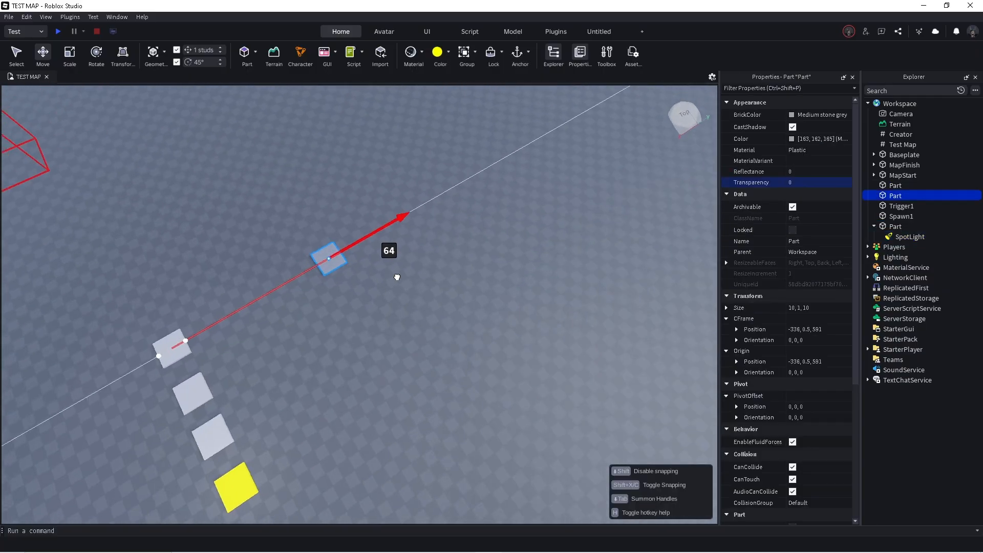
pyautogui.moveTo(397, 277); pyautogui.dragTo(449, 195)
pyautogui.moveTo(528, 128)
pyautogui.mouseDown()
pyautogui.moveTo(517, 128)
pyautogui.moveTo(531, 122)
pyautogui.mouseUp()
pyautogui.press('w')
pyautogui.moveTo(531, 121); pyautogui.dragTo(531, 122, button='right')
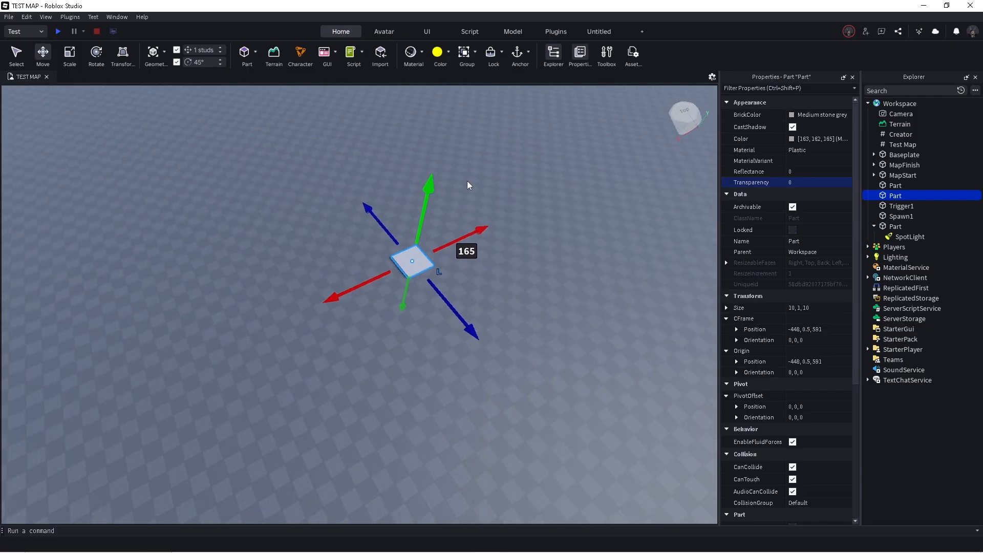
# - Raise the copied platform above the baseplate to a height of about 75.5 studs
pyautogui.moveTo(425, 204); pyautogui.dragTo(429, 161)
pyautogui.moveTo(425, 193); pyautogui.dragTo(428, 161, button='right')
pyautogui.moveTo(428, 161); pyautogui.dragTo(429, 124)
pyautogui.press('w')
pyautogui.moveTo(428, 124); pyautogui.dragTo(429, 124, button='right')
pyautogui.press('s')
# - Lengthen the raised platform along X to 60 studs
pyautogui.hotkey('ctrl', '3')
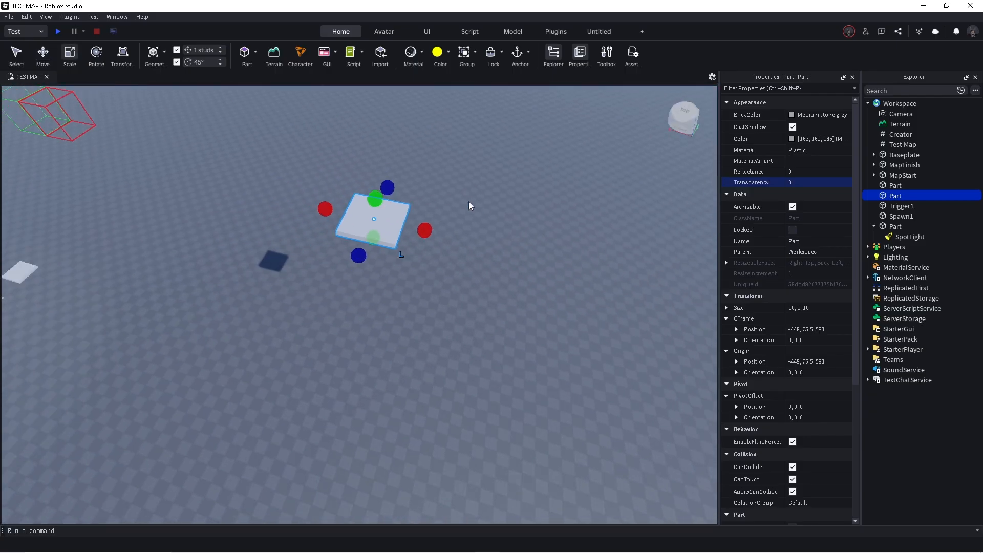
pyautogui.moveTo(420, 234); pyautogui.dragTo(491, 226)
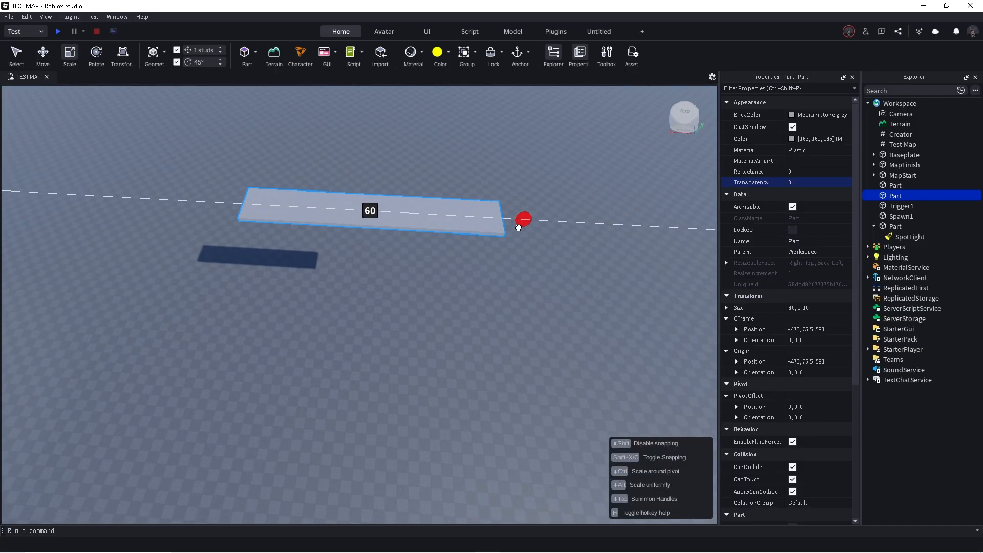
pyautogui.moveTo(518, 228); pyautogui.dragTo(518, 228)
pyautogui.press('d')
# - Try a duplicate of the long platform beyond its end, shortened to 8 studs, and delete it
pyautogui.hotkey('ctrl', '2')
pyautogui.press('a')
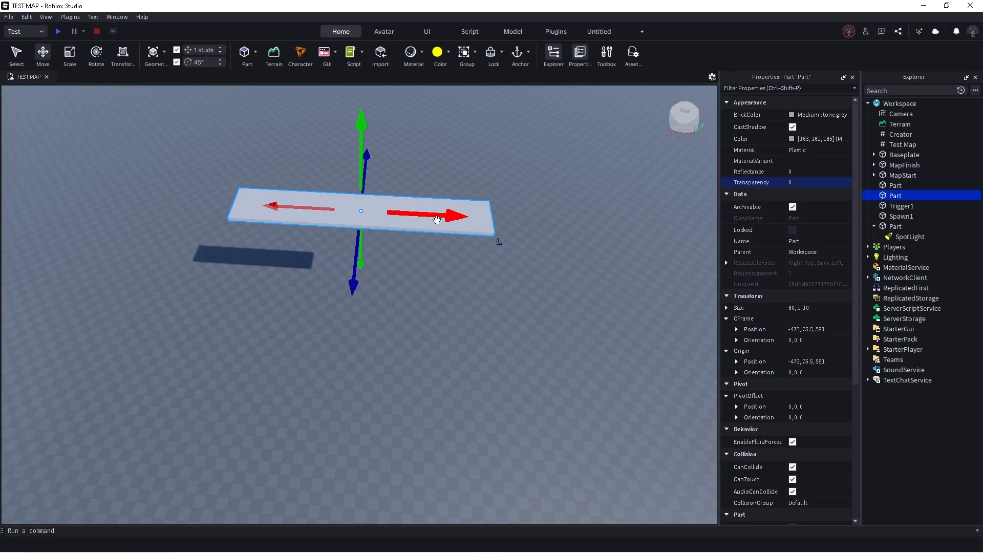
pyautogui.hotkey('ctrl', 'd')
pyautogui.moveTo(436, 220); pyautogui.dragTo(608, 237)
pyautogui.hotkey('ctrl', '3')
pyautogui.moveTo(665, 248); pyautogui.dragTo(496, 250)
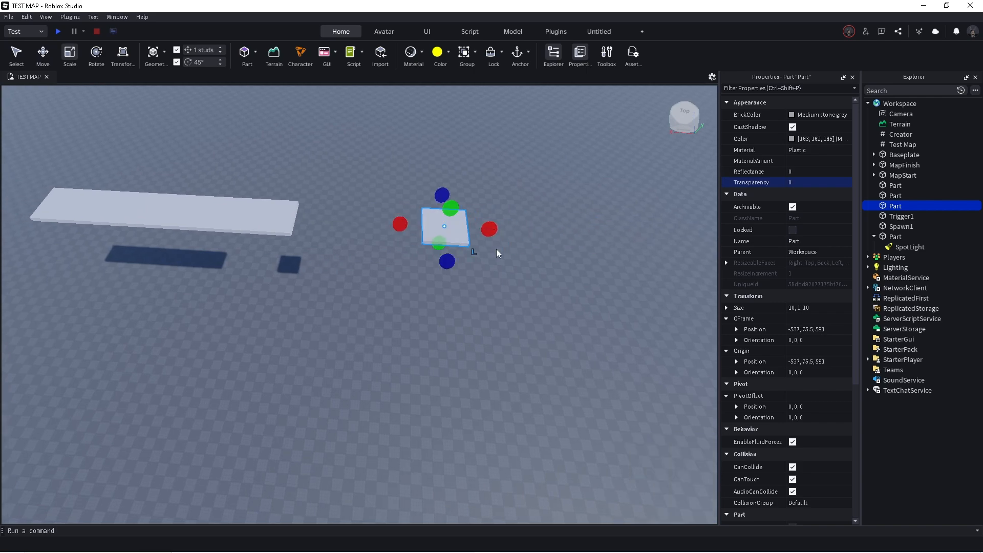
pyautogui.press('d')
pyautogui.press('w')
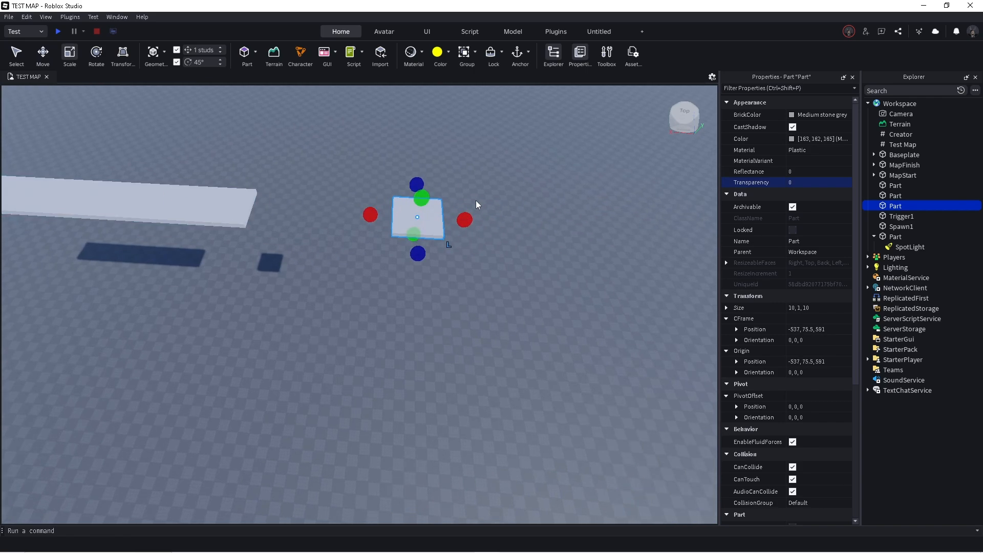
pyautogui.moveTo(470, 216); pyautogui.dragTo(457, 241)
pyautogui.rightClick(417, 219)
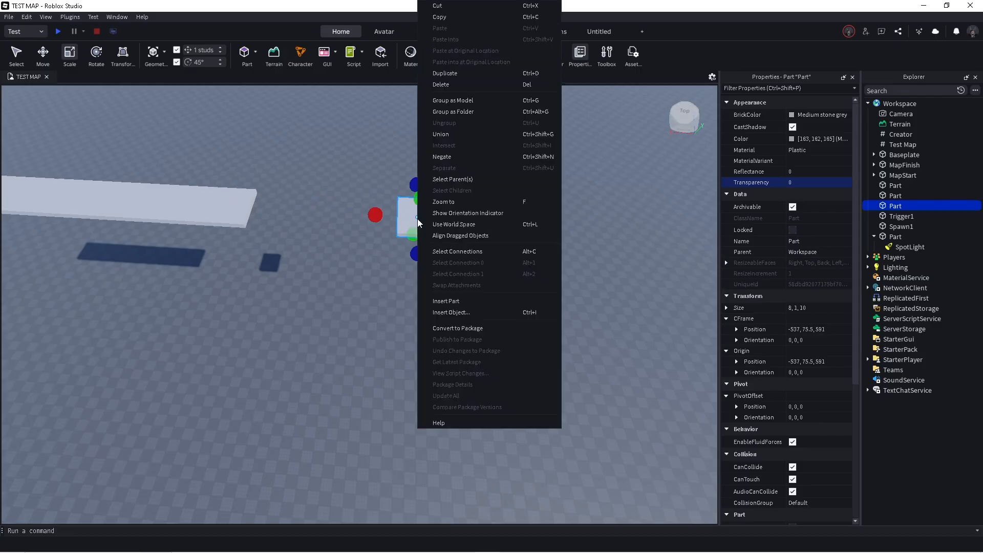
pyautogui.click(446, 84)
# - Move the MapStart zone away from MapFinish to the area beneath the raised platform
pyautogui.moveTo(437, 162); pyautogui.dragTo(438, 172, button='right')
pyautogui.scroll(-3, 438, 172)
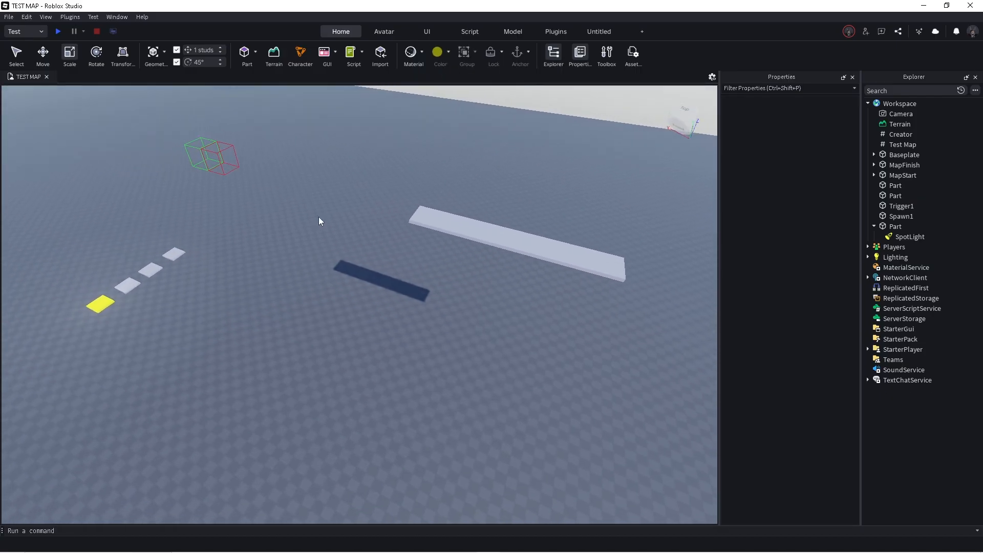
pyautogui.press('a')
pyautogui.click(192, 253)
pyautogui.hotkey('ctrl', '2')
pyautogui.click(214, 145)
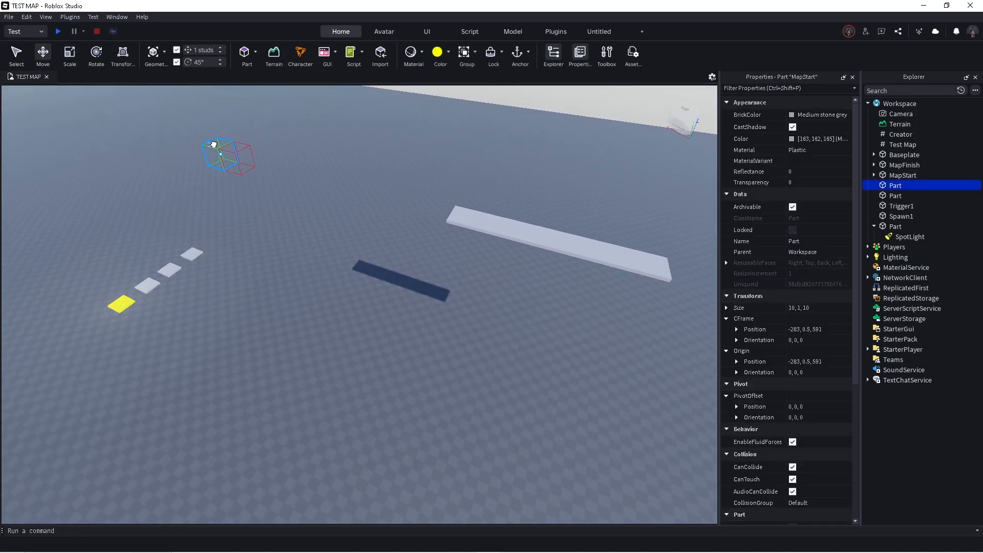
pyautogui.moveTo(214, 144); pyautogui.dragTo(230, 156)
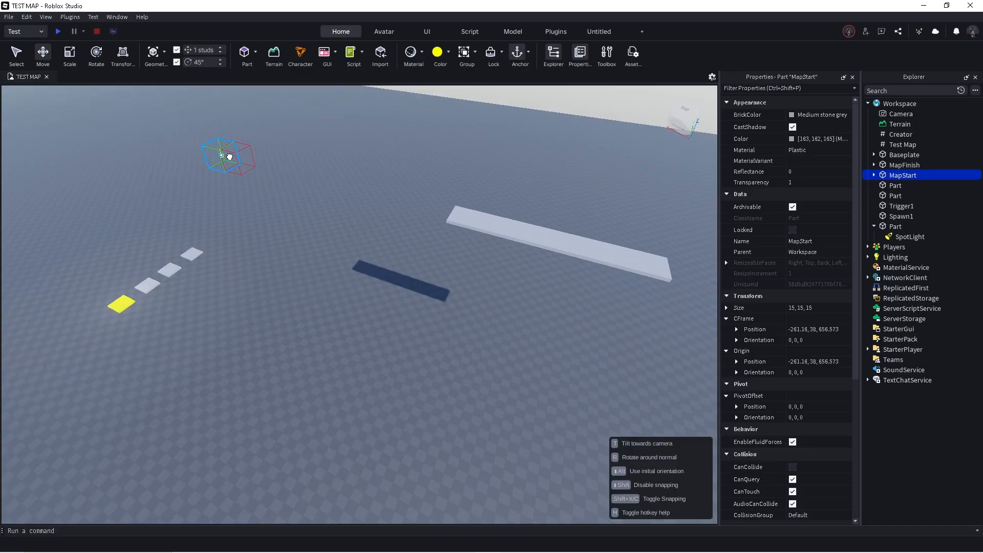
pyautogui.moveTo(510, 231); pyautogui.dragTo(431, 277)
# - Widen the raised platform along Z to about 24 studs
pyautogui.click(513, 227)
pyautogui.moveTo(514, 227); pyautogui.dragTo(514, 226, button='right')
pyautogui.press('a')
pyautogui.hotkey('ctrl', '3')
pyautogui.moveTo(447, 213); pyautogui.dragTo(471, 237)
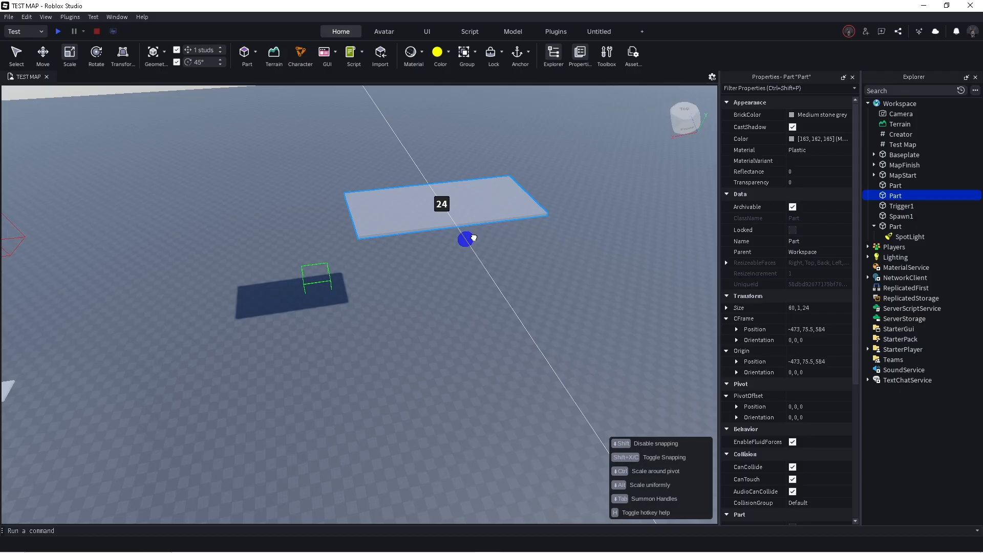
# - Move the MapStart zone onto the raised platform, positioned at about -472, 84, 586
pyautogui.click(317, 278)
pyautogui.moveTo(317, 281); pyautogui.dragTo(438, 199)
pyautogui.press('w')
pyautogui.moveTo(438, 200); pyautogui.dragTo(435, 200, button='right')
pyautogui.press('a')
pyautogui.hotkey('ctrl', '2')
pyautogui.moveTo(465, 187); pyautogui.dragTo(495, 130)
pyautogui.moveTo(495, 130); pyautogui.dragTo(494, 130, button='right')
pyautogui.press('a')
pyautogui.hotkey('ctrl', '3')
pyautogui.hotkey('ctrl', '2')
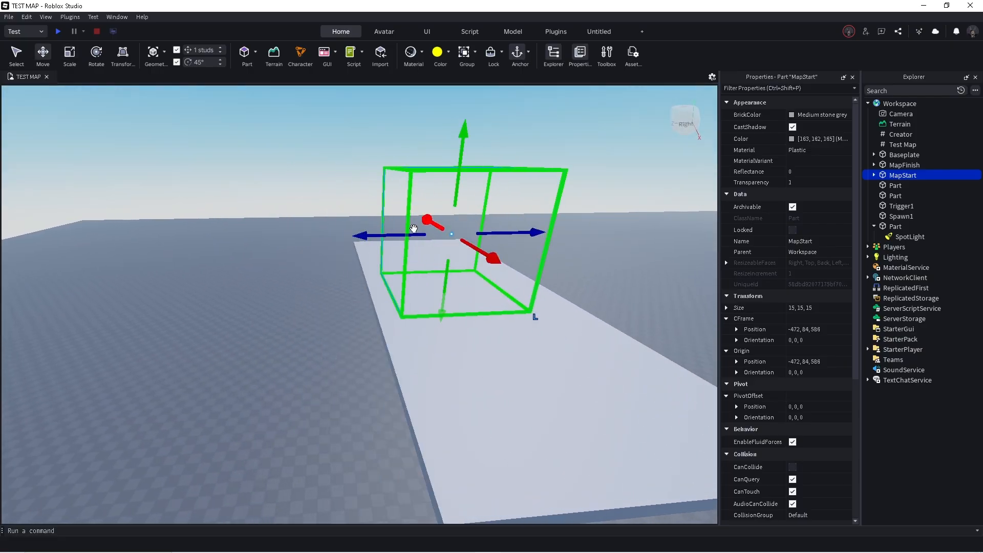
# - Align the MapStart zone with the platform's edge and scale it to 36 × 15 × 24 studs
pyautogui.moveTo(389, 235); pyautogui.dragTo(432, 228)
pyautogui.hotkey('ctrl', '3')
pyautogui.press('d')
pyautogui.moveTo(433, 229); pyautogui.dragTo(432, 228, button='right')
pyautogui.moveTo(452, 252); pyautogui.dragTo(287, 353)
pyautogui.scroll(5, 435, 266)
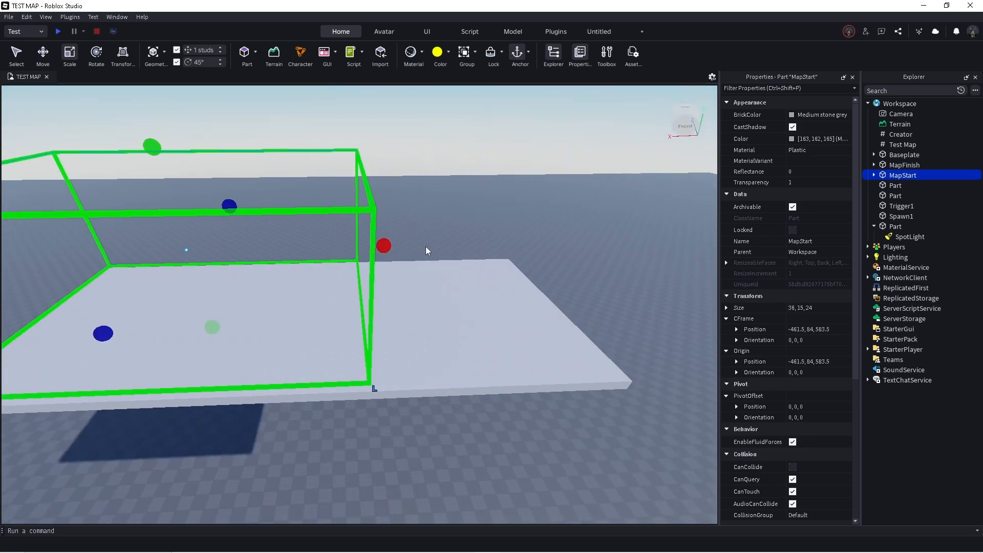
# - Stretch the MapStart zone along X to 59 studs so it spans the whole raised platform
pyautogui.moveTo(383, 246); pyautogui.dragTo(592, 245)
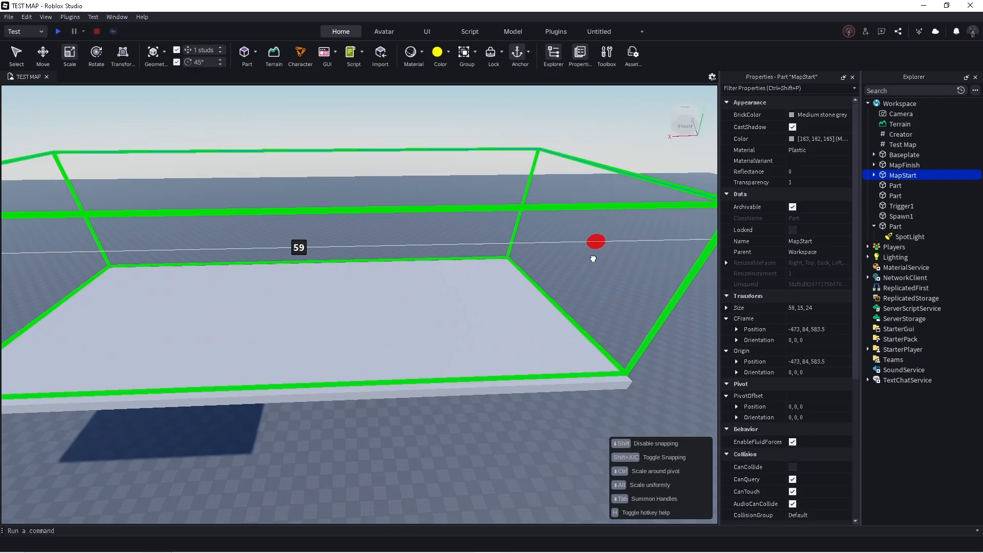
pyautogui.moveTo(593, 244); pyautogui.dragTo(557, 249, button='right')
# - Move the spare 10 × 1 × 10 part at the end of the floor row along X to about -446, near the raised platform
pyautogui.press('s')
pyautogui.press('a')
pyautogui.press('d')
pyautogui.press('w')
pyautogui.press('s')
pyautogui.click(433, 264)
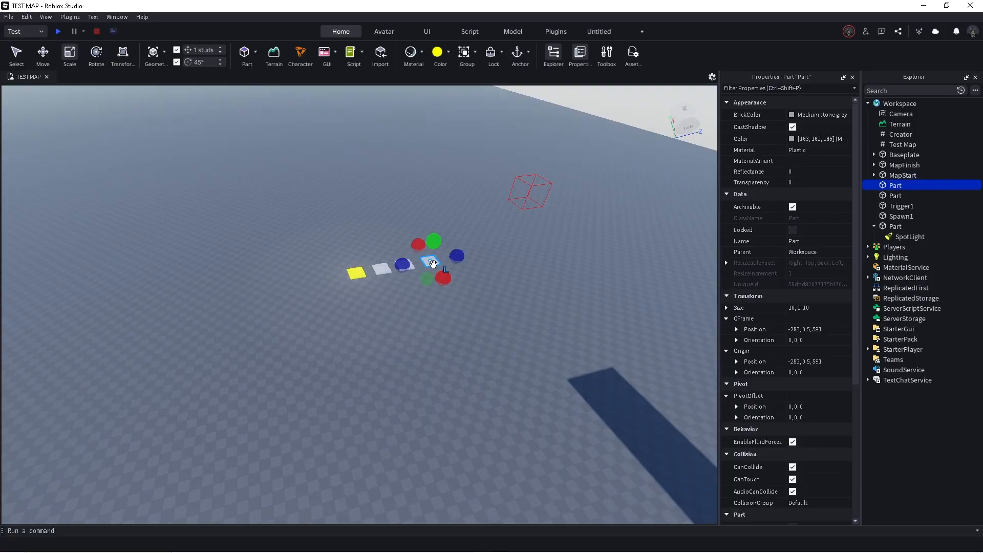
pyautogui.moveTo(427, 310); pyautogui.dragTo(426, 310, button='right')
pyautogui.hotkey('ctrl', '2')
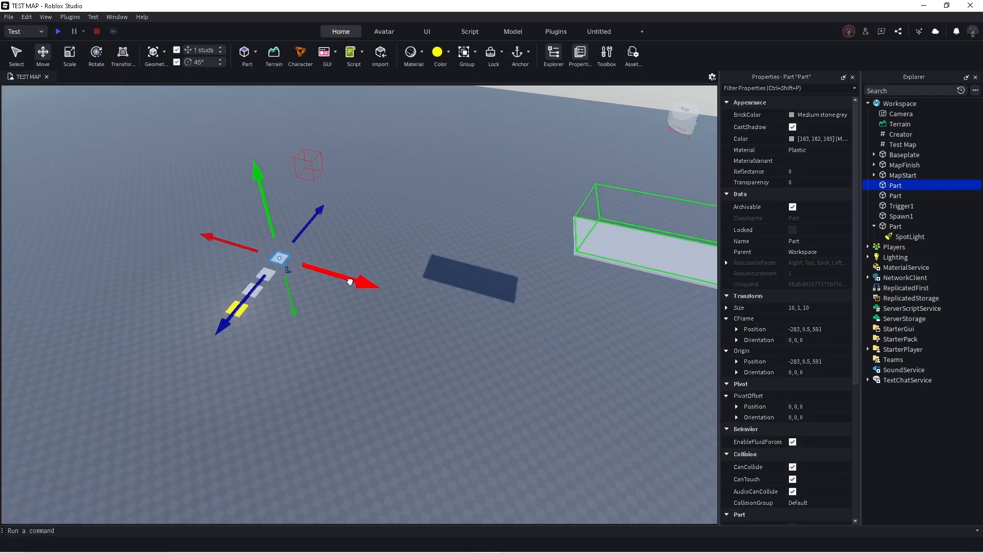
pyautogui.moveTo(349, 281); pyautogui.dragTo(527, 325)
pyautogui.press('f')
# - Scale the moved part into a long wall of 1 × 111 × 290 studs
pyautogui.hotkey('ctrl', '3')
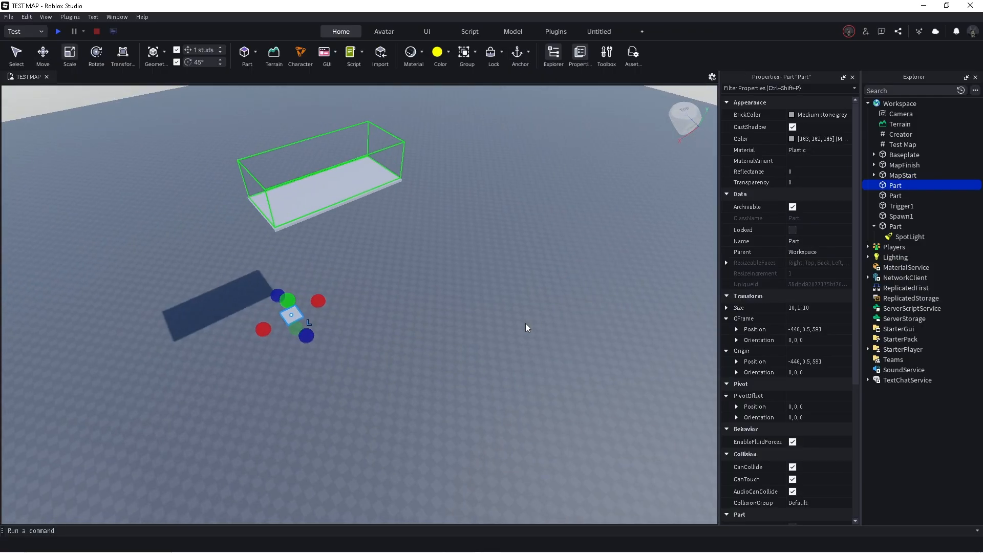
pyautogui.moveTo(376, 302); pyautogui.dragTo(353, 301)
pyautogui.moveTo(352, 301); pyautogui.dragTo(353, 301, button='right')
pyautogui.moveTo(353, 301); pyautogui.dragTo(354, 301)
pyautogui.moveTo(353, 301); pyautogui.dragTo(353, 301, button='right')
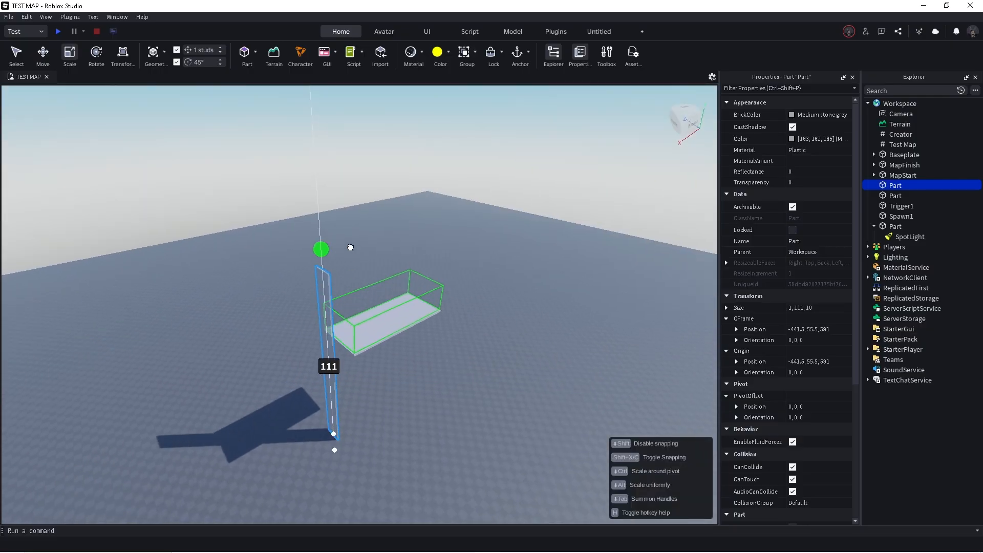
pyautogui.moveTo(350, 247); pyautogui.dragTo(351, 247)
pyautogui.moveTo(351, 247); pyautogui.dragTo(352, 248, button='right')
pyautogui.moveTo(314, 247); pyautogui.dragTo(544, 253)
pyautogui.moveTo(544, 253); pyautogui.dragTo(544, 254, button='right')
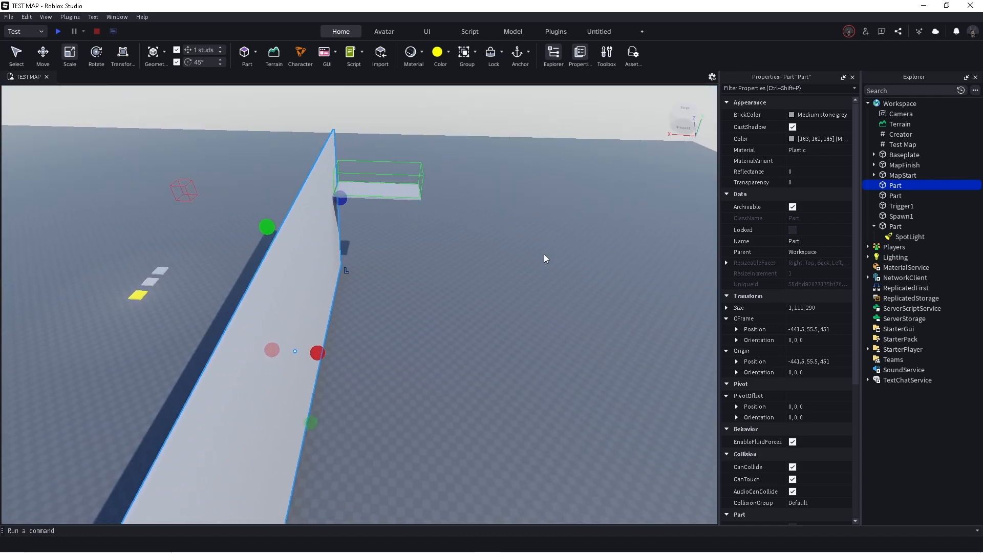
# - Shift the wall 6 studs along X and place a duplicate 74 studs away on the platform's other side
pyautogui.press('a')
pyautogui.hotkey('ctrl', '2')
pyautogui.moveTo(310, 345); pyautogui.dragTo(294, 344)
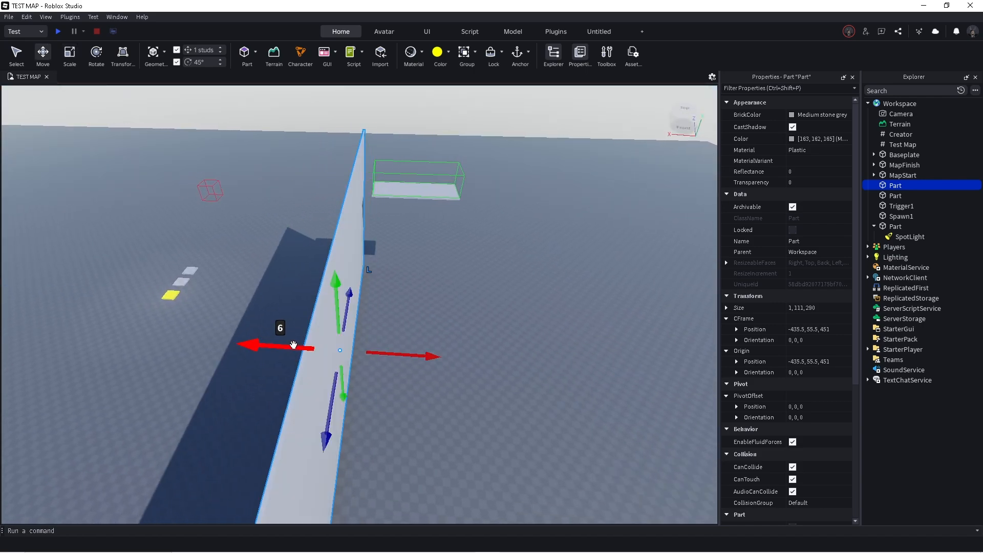
pyautogui.hotkey('ctrl', 'd')
pyautogui.moveTo(395, 353); pyautogui.dragTo(498, 356)
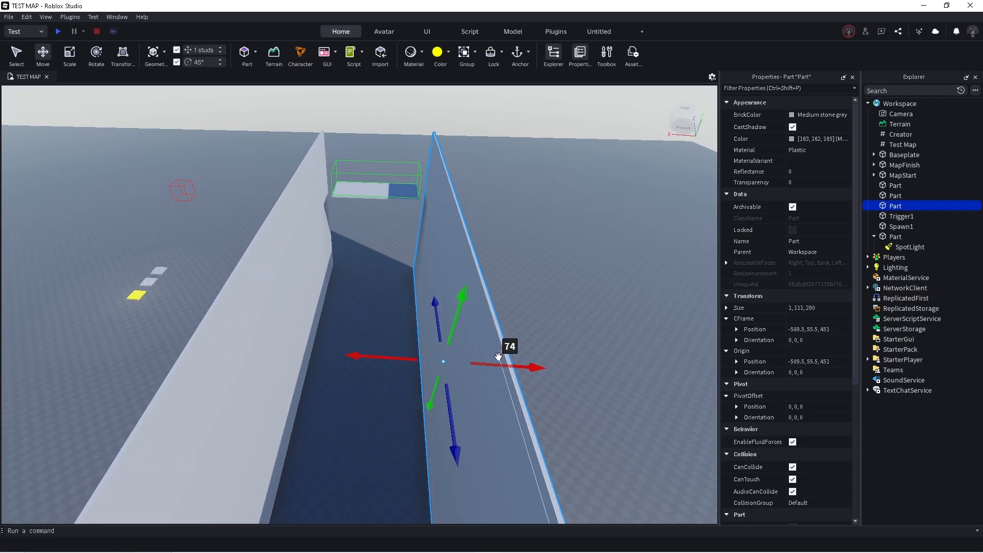
pyautogui.click(543, 252)
# - Move Trigger1 onto the floor between the two long walls
pyautogui.moveTo(544, 251); pyautogui.dragTo(543, 252, button='right')
pyautogui.press('w')
pyautogui.press('a')
pyautogui.press('w')
pyautogui.click(343, 292)
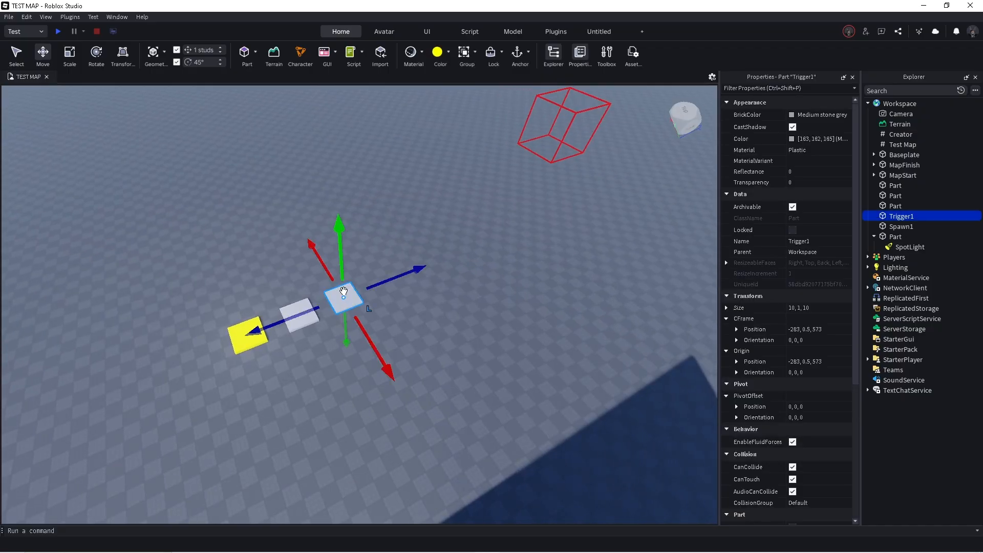
pyautogui.moveTo(343, 299); pyautogui.dragTo(352, 426)
pyautogui.moveTo(352, 425); pyautogui.dragTo(352, 425, button='right')
# - Scale Trigger1 to 73 × 1 × 288 studs so it fills the floor between the two walls
pyautogui.hotkey('ctrl', '3')
pyautogui.moveTo(376, 382); pyautogui.dragTo(577, 386)
pyautogui.moveTo(577, 386); pyautogui.dragTo(577, 386, button='right')
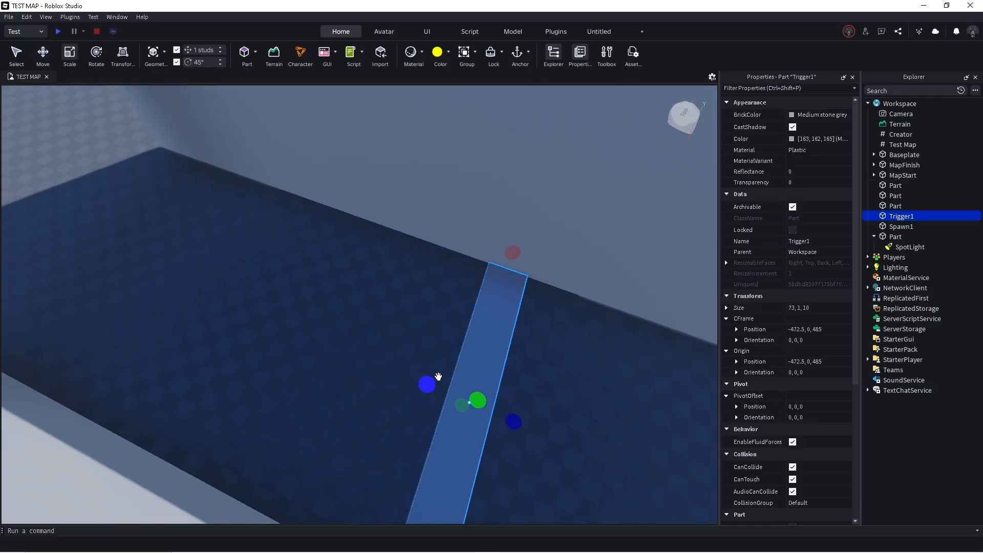
pyautogui.press('a')
pyautogui.moveTo(424, 382); pyautogui.dragTo(130, 230)
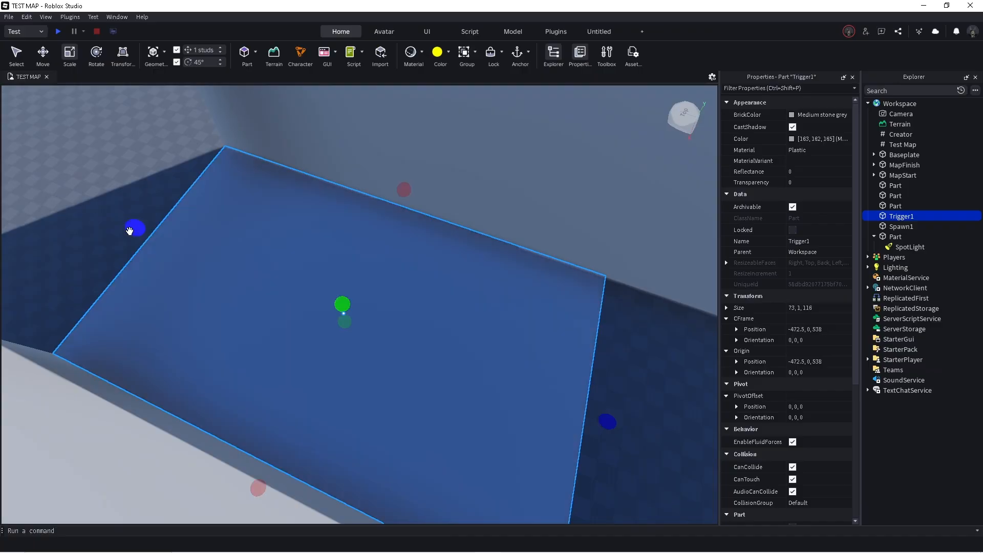
pyautogui.moveTo(129, 230); pyautogui.dragTo(130, 231, button='right')
pyautogui.press('d')
pyautogui.moveTo(421, 300); pyautogui.dragTo(547, 119)
pyautogui.moveTo(548, 118); pyautogui.dragTo(547, 120, button='right')
# - Move Spawn1 above the raised platform inside the MapStart zone, at about -473.5, 91.5, 586.5
pyautogui.press('w')
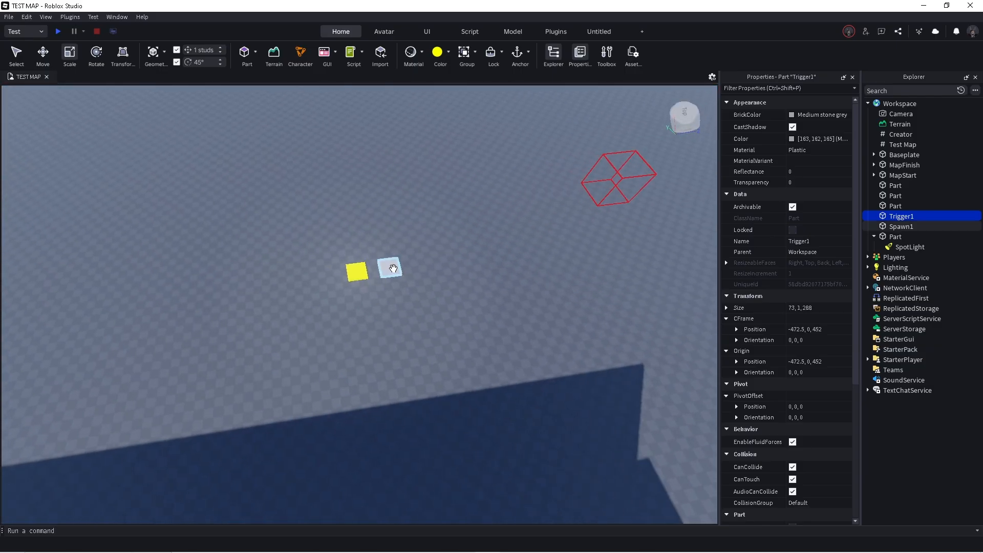
pyautogui.click(394, 268)
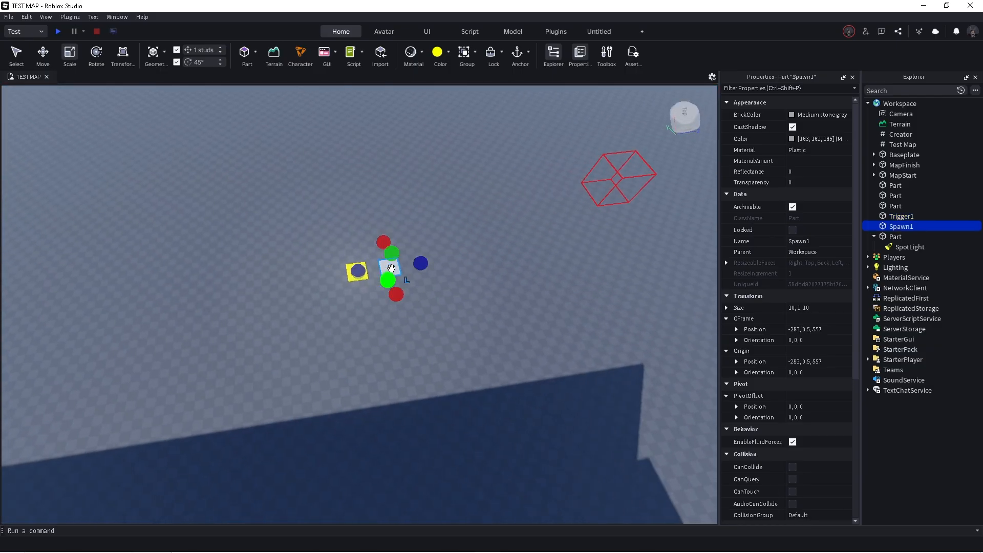
pyautogui.press('a')
pyautogui.hotkey('ctrl', '2')
pyautogui.moveTo(435, 268); pyautogui.dragTo(466, 239)
pyautogui.moveTo(464, 239); pyautogui.dragTo(466, 239, button='right')
pyautogui.moveTo(466, 239); pyautogui.dragTo(466, 238)
pyautogui.moveTo(466, 239); pyautogui.dragTo(465, 238, button='right')
pyautogui.moveTo(465, 238); pyautogui.dragTo(430, 237)
pyautogui.moveTo(465, 237); pyautogui.dragTo(465, 238, button='right')
pyautogui.press('a')
pyautogui.moveTo(430, 237); pyautogui.dragTo(320, 274)
pyautogui.press('d')
pyautogui.moveTo(321, 275); pyautogui.dragTo(328, 273, button='right')
pyautogui.press('a')
# - Set Spawn1's transparency to 1 and lower it 4 studs toward the raised platform
pyautogui.click(793, 182)
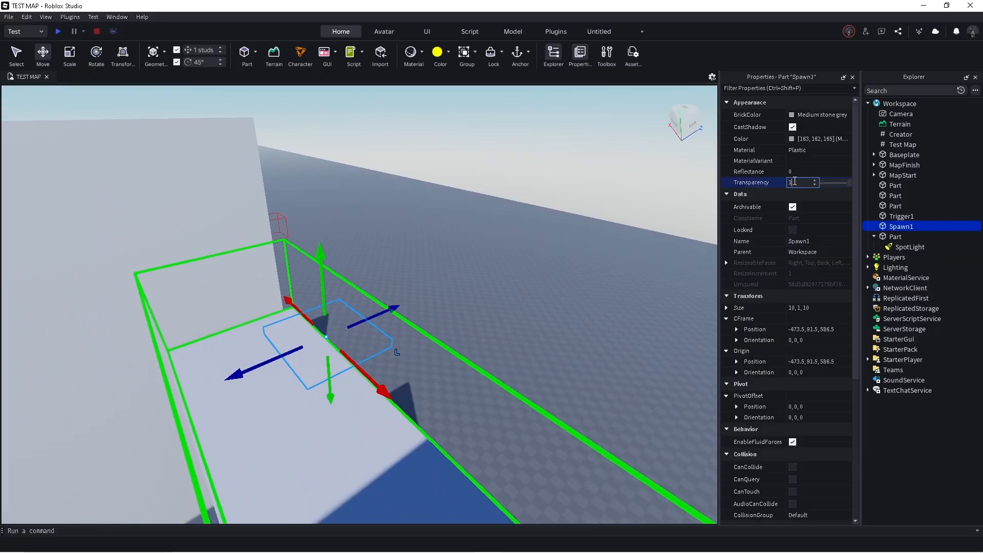
pyautogui.write('1')
pyautogui.click(505, 211)
pyautogui.press('d')
pyautogui.moveTo(505, 211); pyautogui.dragTo(505, 214, button='right')
pyautogui.click(485, 280)
pyautogui.press('a')
pyautogui.moveTo(485, 279); pyautogui.dragTo(488, 284, button='right')
pyautogui.press('d')
pyautogui.moveTo(438, 399); pyautogui.dragTo(434, 397, button='right')
pyautogui.moveTo(350, 312); pyautogui.dragTo(354, 342)
pyautogui.press('a')
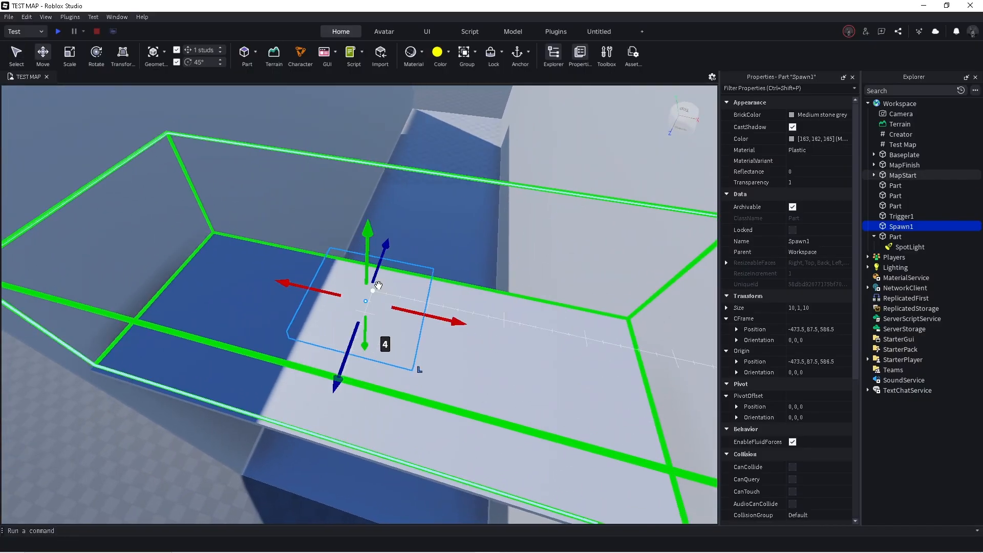
# - Raise Spawn1 by 12 studs to a height of about 99.5, above the MapStart zone
pyautogui.moveTo(399, 250); pyautogui.dragTo(400, 251, button='right')
pyautogui.press('d')
pyautogui.moveTo(354, 233); pyautogui.dragTo(352, 230)
pyautogui.moveTo(353, 231); pyautogui.dragTo(353, 230, button='right')
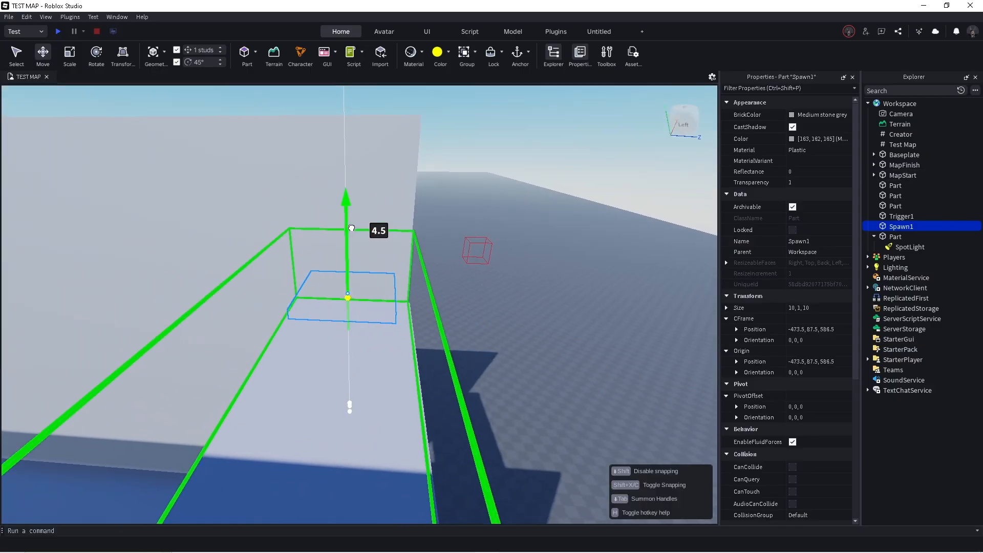
pyautogui.moveTo(353, 230); pyautogui.dragTo(351, 228)
pyautogui.moveTo(353, 230); pyautogui.dragTo(351, 228, button='right')
pyautogui.moveTo(352, 228); pyautogui.dragTo(352, 228)
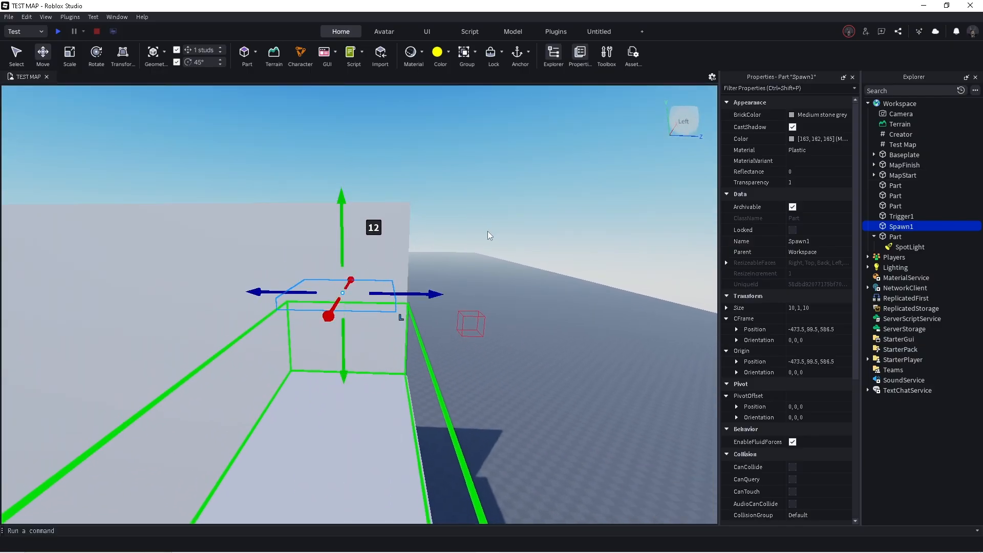
# - Move Spawn1 51 studs along Z away from the raised platform and set its transparency to 0
pyautogui.press('d')
pyautogui.moveTo(486, 230); pyautogui.dragTo(479, 227, button='right')
pyautogui.press('w')
pyautogui.press('s')
pyautogui.press('s')
pyautogui.press('w')
pyautogui.press('d')
pyautogui.moveTo(454, 271); pyautogui.dragTo(471, 272)
pyautogui.moveTo(471, 272); pyautogui.dragTo(472, 272, button='right')
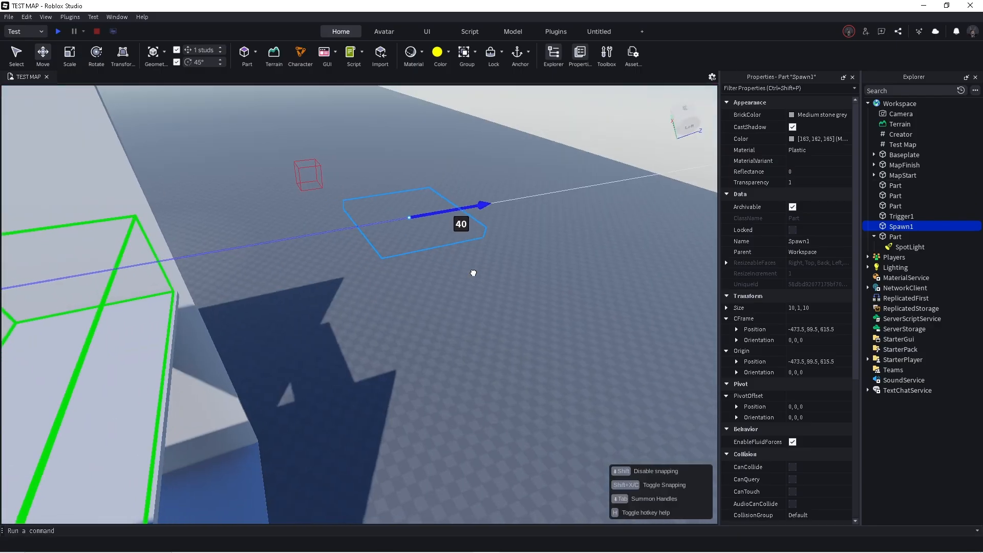
pyautogui.moveTo(472, 272); pyautogui.dragTo(476, 267)
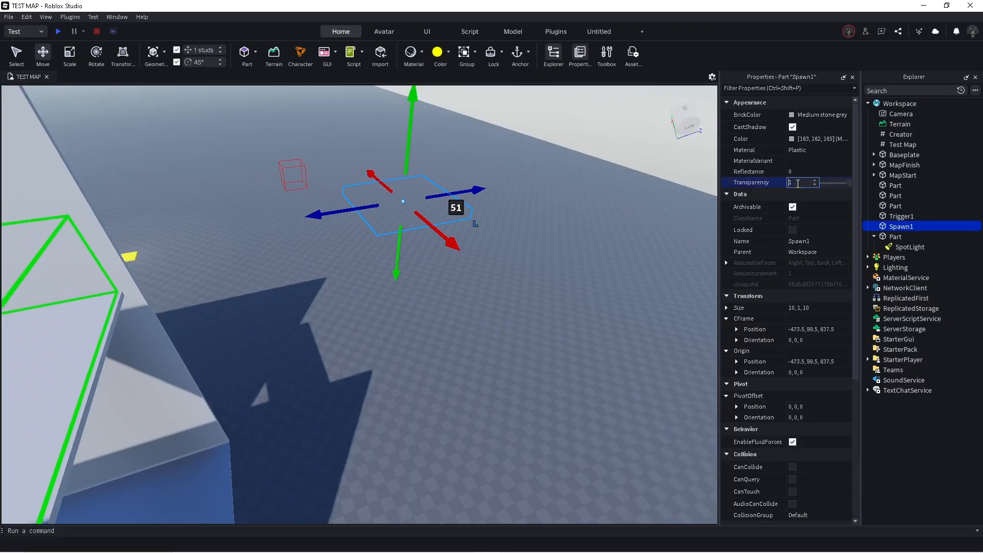
pyautogui.write('0')
pyautogui.press('Return')
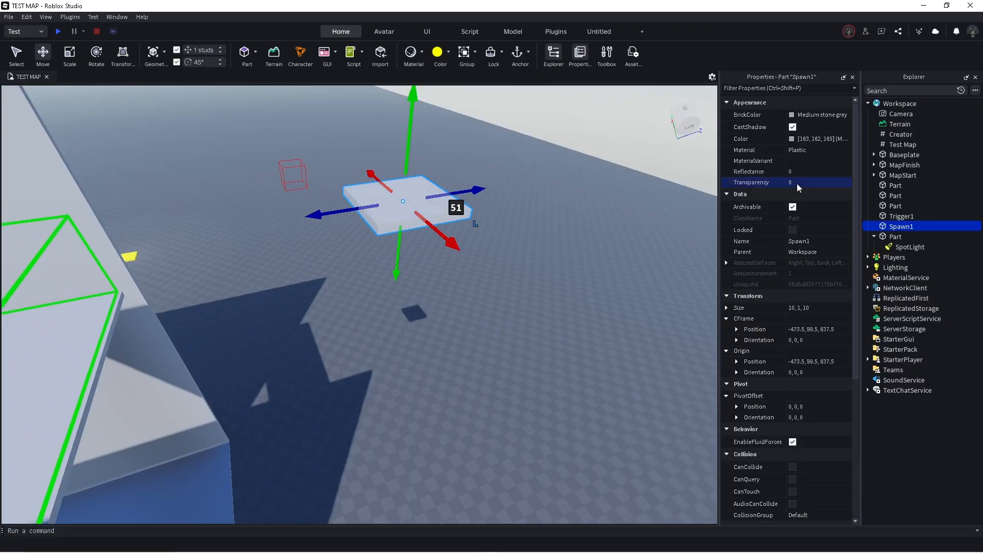
pyautogui.click(353, 297)
# - Insert a block part against the edge of Spawn1 facing the raised platform and thin it to 1 stud along Z
pyautogui.moveTo(350, 296); pyautogui.dragTo(349, 297, button='right')
pyautogui.press('d')
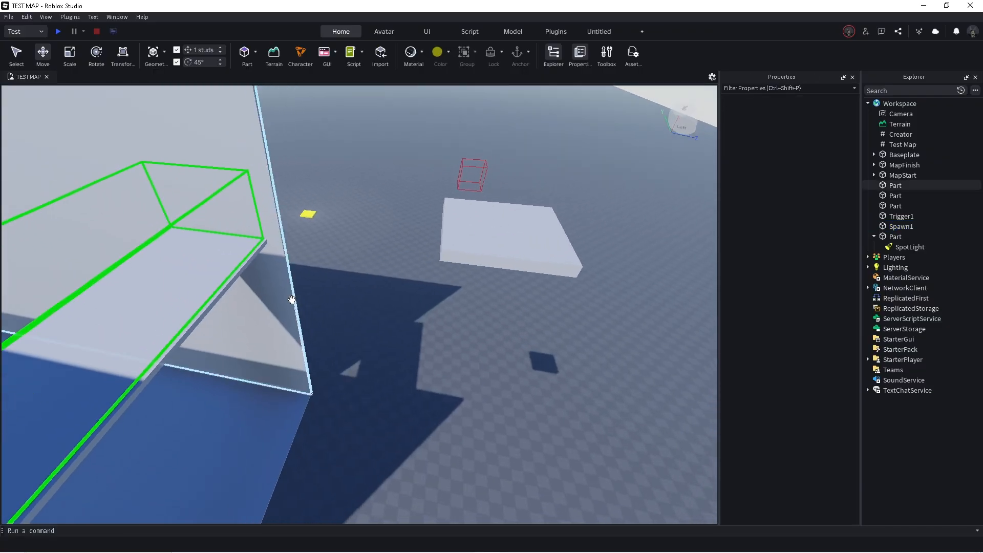
pyautogui.click(256, 52)
pyautogui.click(270, 81)
pyautogui.moveTo(416, 316); pyautogui.dragTo(417, 319, button='right')
pyautogui.press('a')
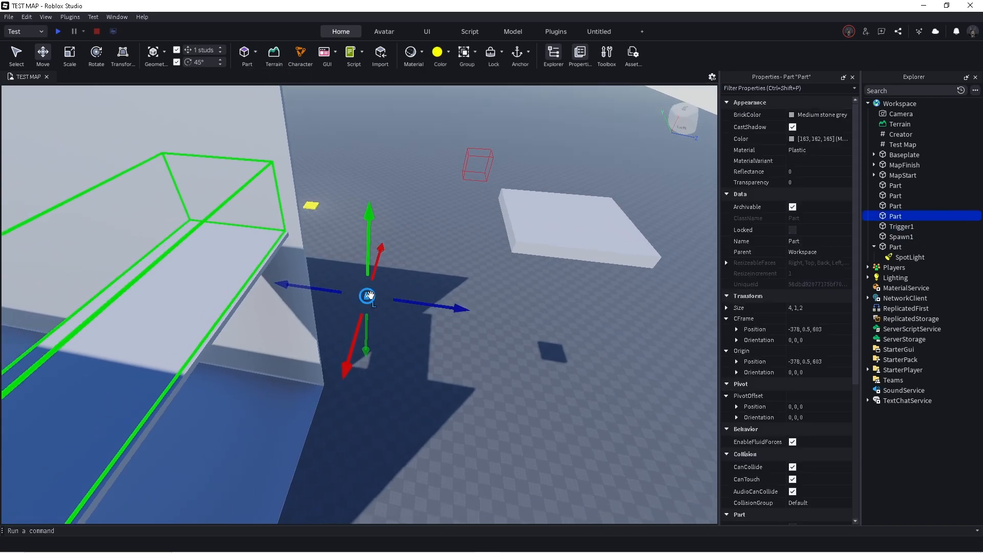
pyautogui.press('d')
pyautogui.moveTo(367, 296); pyautogui.dragTo(433, 218)
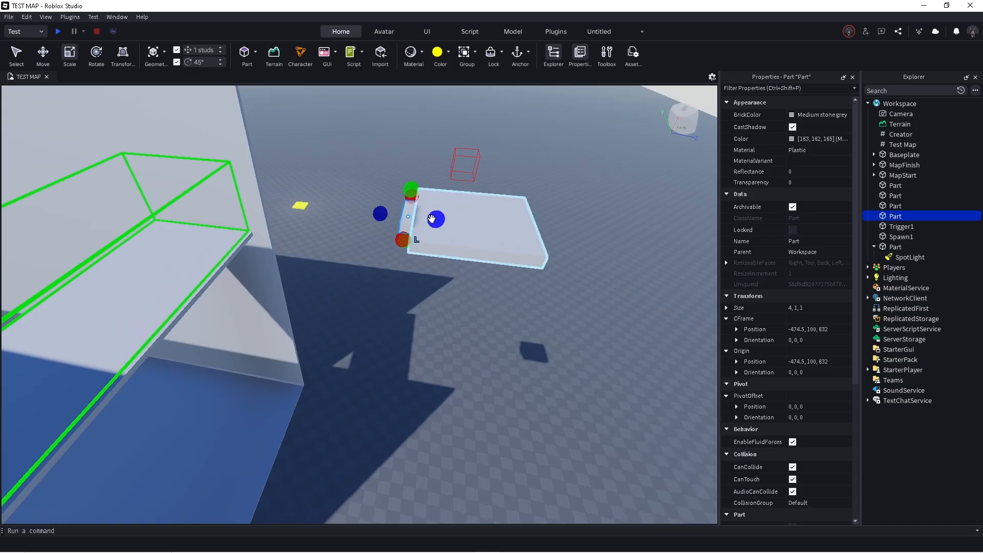
pyautogui.moveTo(434, 218); pyautogui.dragTo(432, 219, button='right')
# - Scale the block into a wall of 10 × 16 × 1 studs along Spawn1's edge
pyautogui.moveTo(418, 200); pyautogui.dragTo(409, 377)
pyautogui.press('a')
pyautogui.moveTo(409, 376); pyautogui.dragTo(422, 353, button='right')
pyautogui.moveTo(402, 244)
pyautogui.mouseDown()
pyautogui.moveTo(353, 244)
pyautogui.moveTo(403, 251)
pyautogui.mouseUp()
pyautogui.press('d')
pyautogui.press('d')
pyautogui.moveTo(401, 213); pyautogui.dragTo(398, 200, button='right')
pyautogui.hotkey('ctrl', '2')
pyautogui.press('s')
pyautogui.press('d')
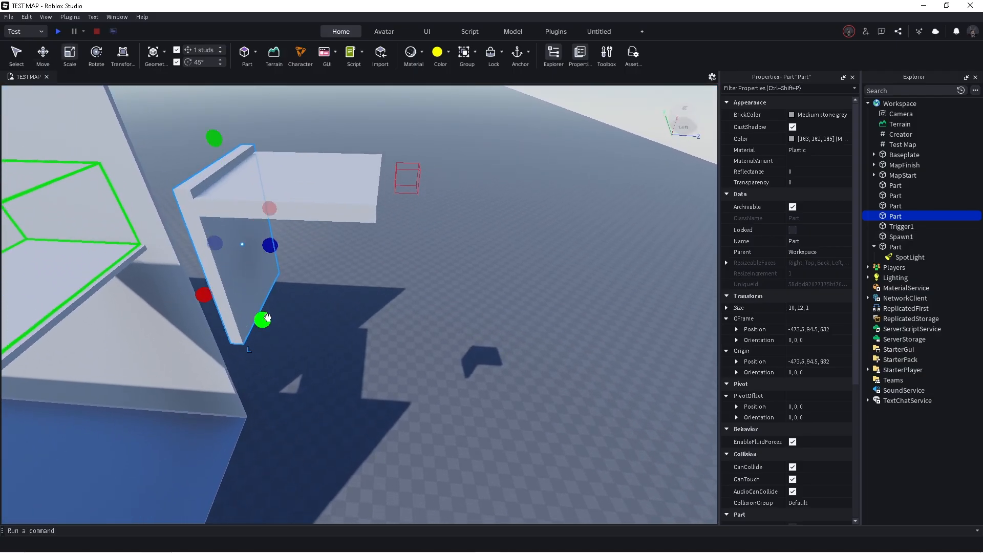
pyautogui.moveTo(267, 318); pyautogui.dragTo(272, 348)
# - Duplicate the wall and move the copy along Z to Spawn1's opposite edge
pyautogui.hotkey('ctrl', 'd')
pyautogui.moveTo(313, 274); pyautogui.dragTo(442, 274)
pyautogui.moveTo(442, 275); pyautogui.dragTo(360, 237, button='right')
pyautogui.moveTo(318, 263); pyautogui.dragTo(340, 244)
pyautogui.moveTo(340, 244); pyautogui.dragTo(348, 264, button='right')
# - Duplicate a wall and turn the copy into a 1 × 16 × 12 stud side wall at X -479 beside Spawn1
pyautogui.press('d')
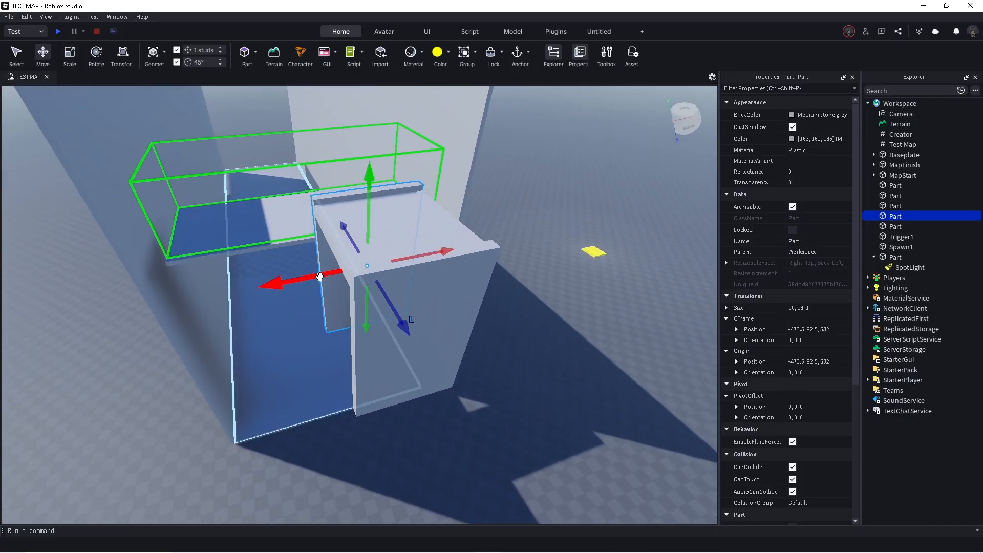
pyautogui.hotkey('ctrl', 'd')
pyautogui.moveTo(320, 275); pyautogui.dragTo(334, 331)
pyautogui.hotkey('ctrl', '3')
pyautogui.moveTo(361, 376); pyautogui.dragTo(365, 387)
pyautogui.moveTo(377, 347); pyautogui.dragTo(363, 331, button='right')
pyautogui.press('d')
# - Duplicate the side wall and move the copy 11 studs along X to close the box around Spawn1
pyautogui.hotkey('ctrl', '2')
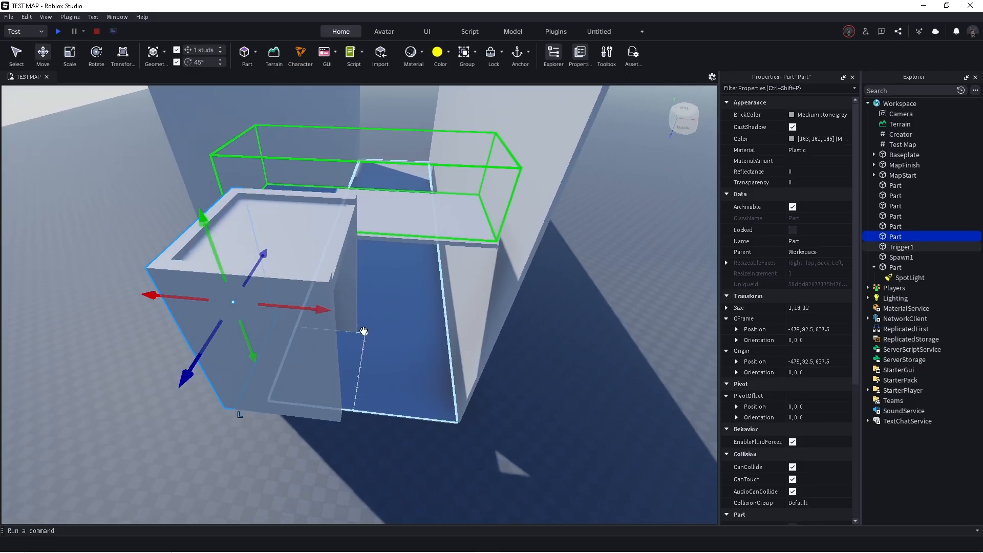
pyautogui.moveTo(317, 308); pyautogui.dragTo(439, 336)
pyautogui.press('d')
pyautogui.moveTo(439, 336); pyautogui.dragTo(440, 336, button='right')
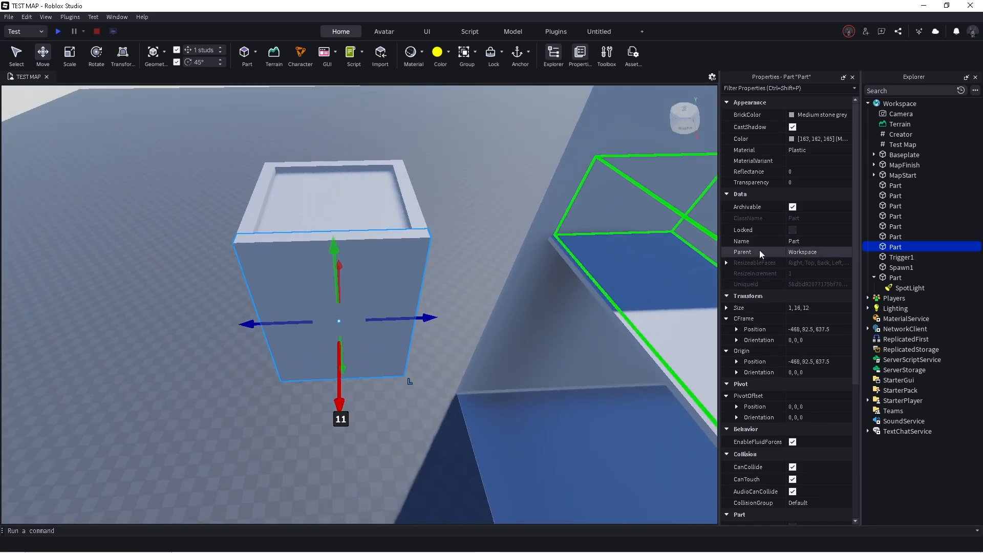
# - Set the transparency of Spawn1 and its four surrounding walls to 1
pyautogui.click(793, 183)
pyautogui.write('1')
pyautogui.click(360, 193)
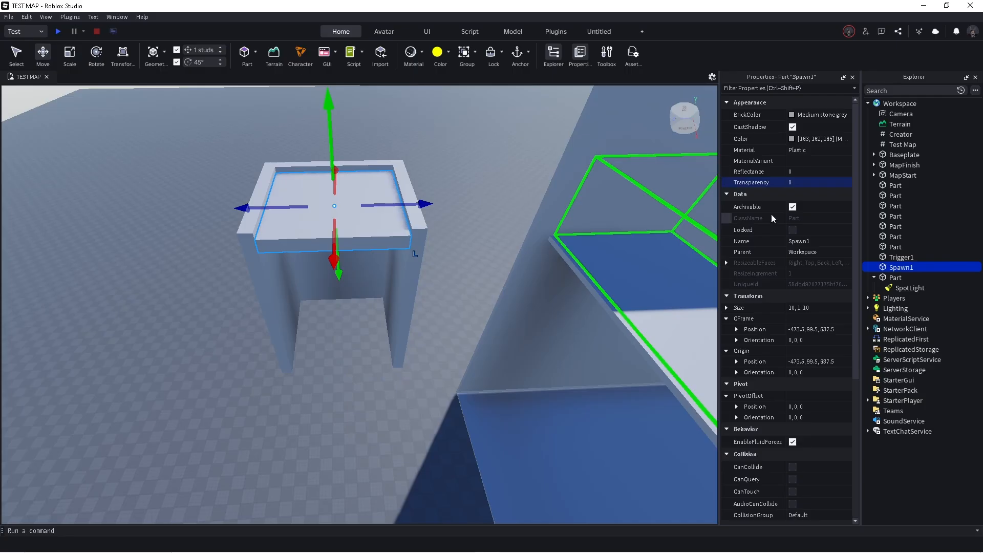
pyautogui.write('1')
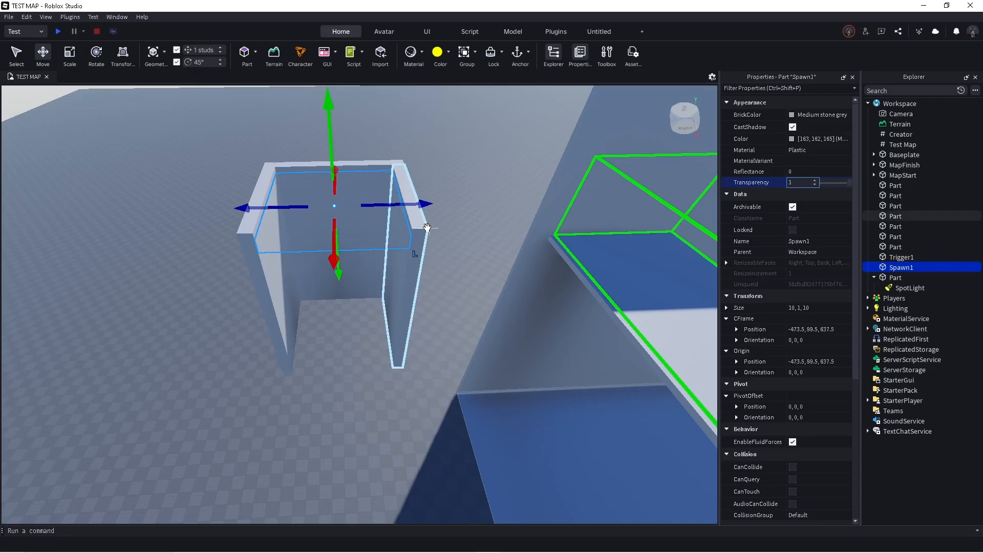
pyautogui.click(791, 182)
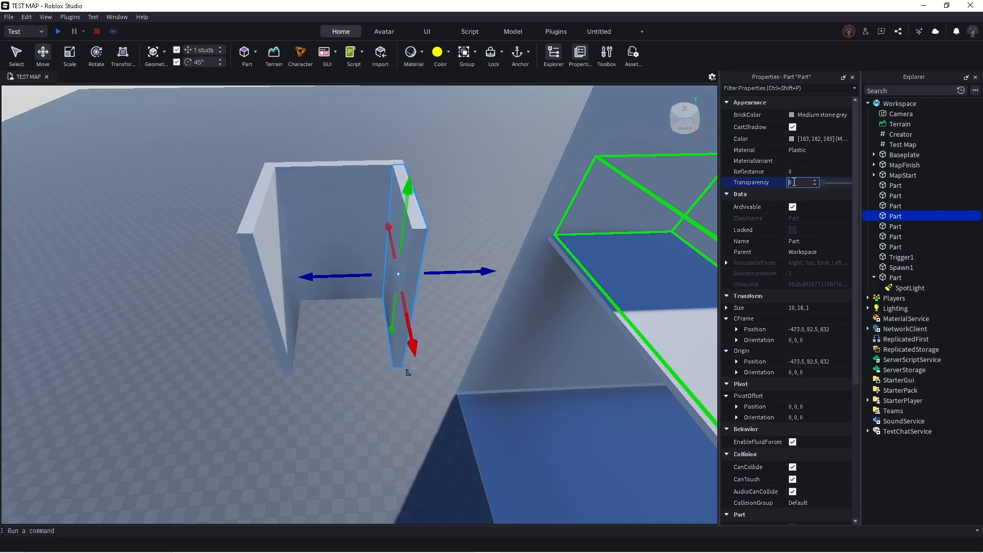
pyautogui.write('1')
pyautogui.click(795, 185)
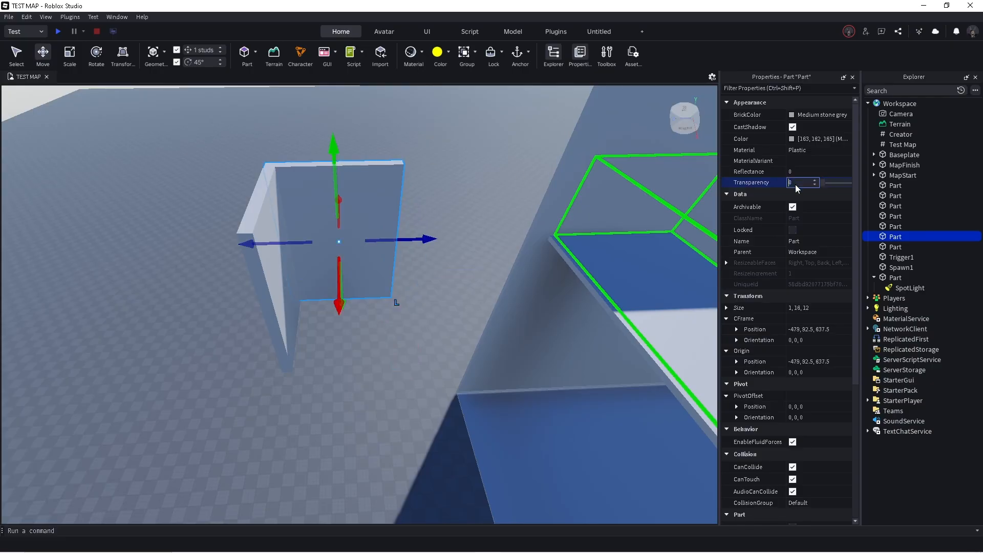
pyautogui.write('1')
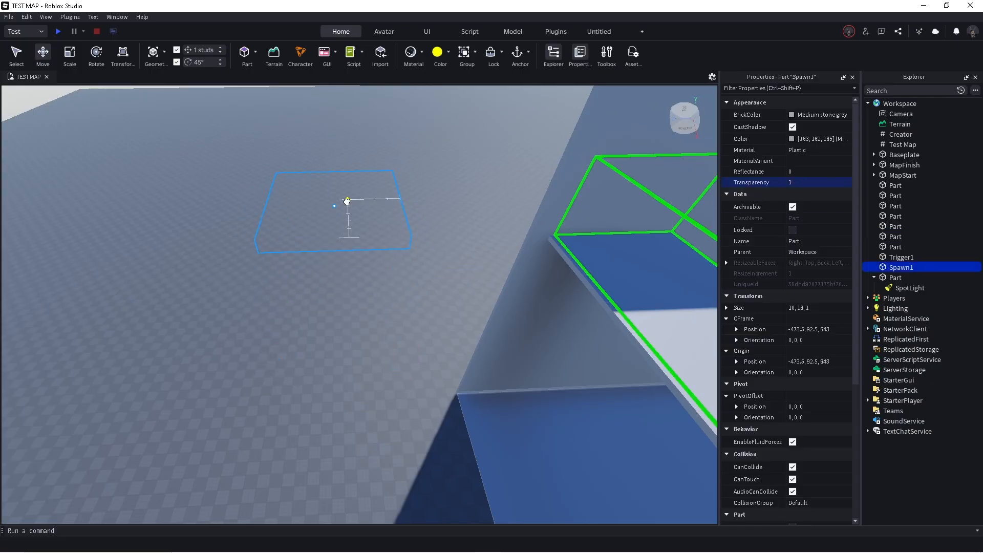
# - Scale Spawn1 down to 6 × 1 × 6 studs, centred within the transparent box
pyautogui.moveTo(356, 196); pyautogui.dragTo(361, 190, button='right')
pyautogui.hotkey('ctrl', '3')
pyautogui.moveTo(419, 213); pyautogui.dragTo(393, 215)
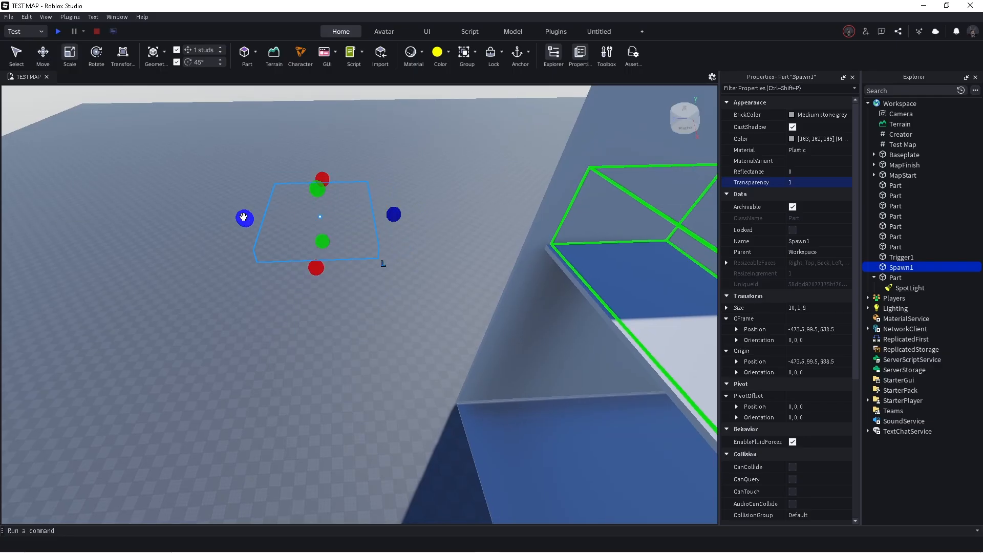
pyautogui.moveTo(244, 218); pyautogui.dragTo(270, 215)
pyautogui.moveTo(332, 266); pyautogui.dragTo(331, 248)
pyautogui.press('d')
pyautogui.moveTo(338, 170); pyautogui.dragTo(342, 162, button='right')
pyautogui.moveTo(367, 164); pyautogui.dragTo(351, 164)
pyautogui.press('a')
pyautogui.press('d')
# - Lower Spawn1 inside the transparent box
pyautogui.hotkey('ctrl', '2')
pyautogui.moveTo(379, 252); pyautogui.dragTo(379, 253)
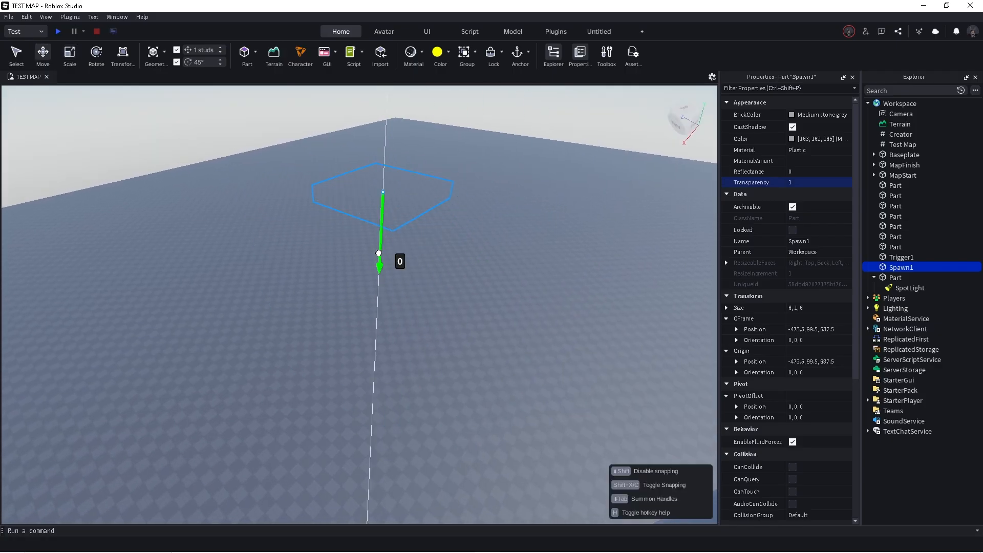
pyautogui.moveTo(385, 292); pyautogui.dragTo(385, 293)
pyautogui.click(555, 244)
# - Select Spawn1 together with its four surrounding transparent walls and group them as a model
pyautogui.press('s')
pyautogui.press('a')
pyautogui.moveTo(555, 244); pyautogui.dragTo(555, 242, button='right')
pyautogui.moveTo(336, 193); pyautogui.dragTo(548, 355)
pyautogui.rightClick(453, 270)
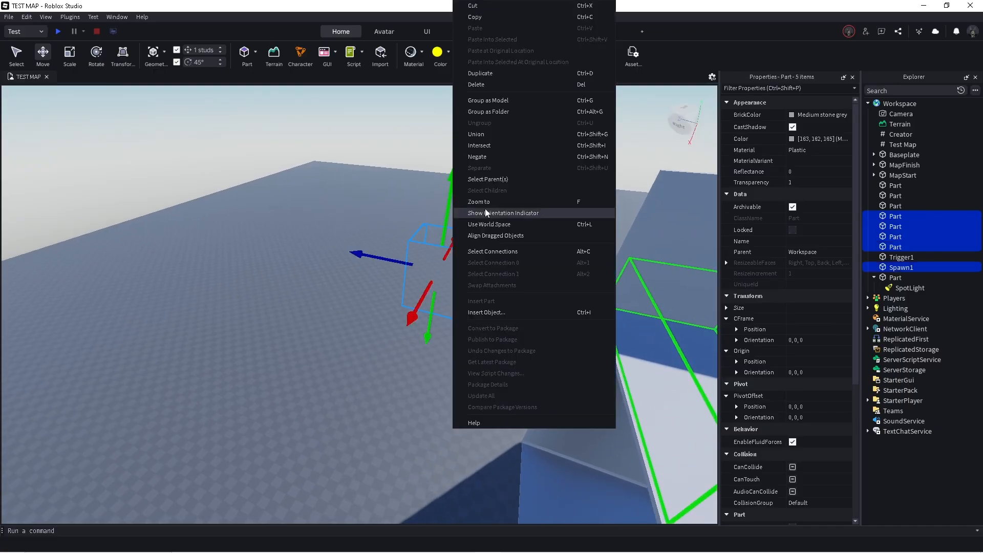
pyautogui.click(494, 99)
# - Move the grouped spawn box model to position -473.5, 98.5, 583.5
pyautogui.moveTo(225, 266); pyautogui.dragTo(555, 253)
pyautogui.moveTo(527, 215); pyautogui.dragTo(524, 192)
pyautogui.press('w')
pyautogui.moveTo(524, 193); pyautogui.dragTo(507, 199, button='right')
pyautogui.press('s')
pyautogui.press('w')
# - Insert a wedge part on the baseplate outside the open end of the walled corridor
pyautogui.click(256, 52)
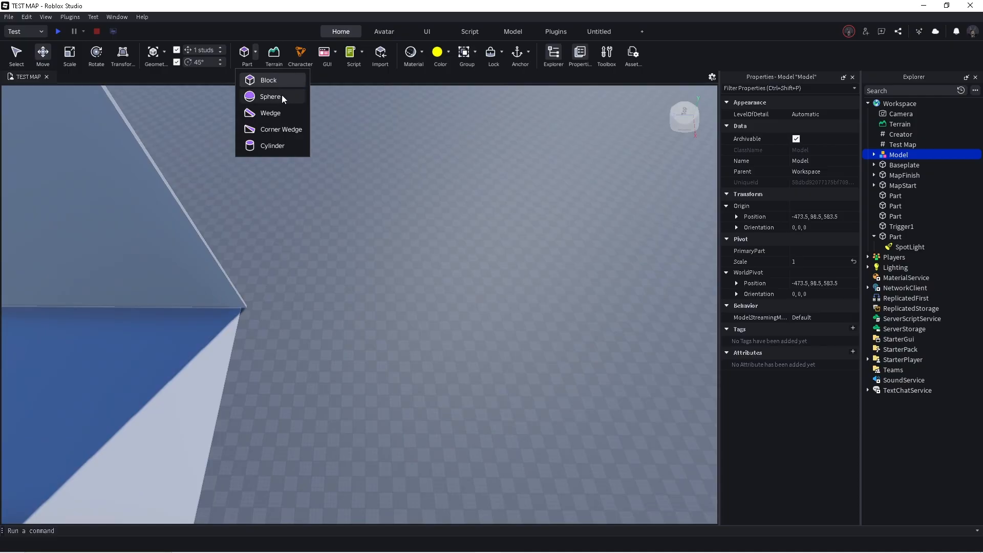
pyautogui.click(283, 113)
pyautogui.press('w')
pyautogui.press('a')
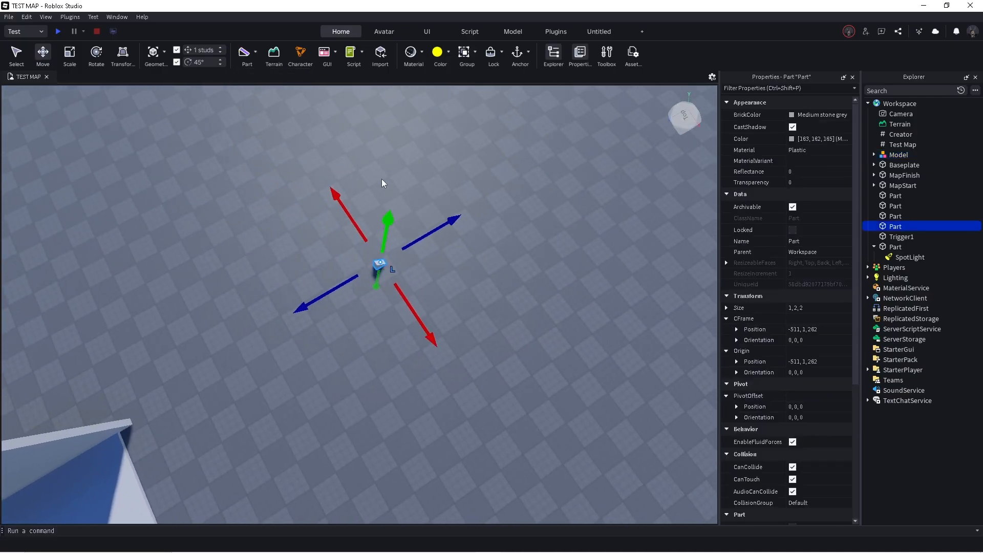
pyautogui.moveTo(382, 179); pyautogui.dragTo(382, 179, button='right')
pyautogui.press('d')
# - Scale the new wedge up to 80 × 20 × 15 studs to form a long straight surf ramp
pyautogui.hotkey('ctrl', '3')
pyautogui.press('s')
pyautogui.moveTo(360, 236); pyautogui.dragTo(375, 195)
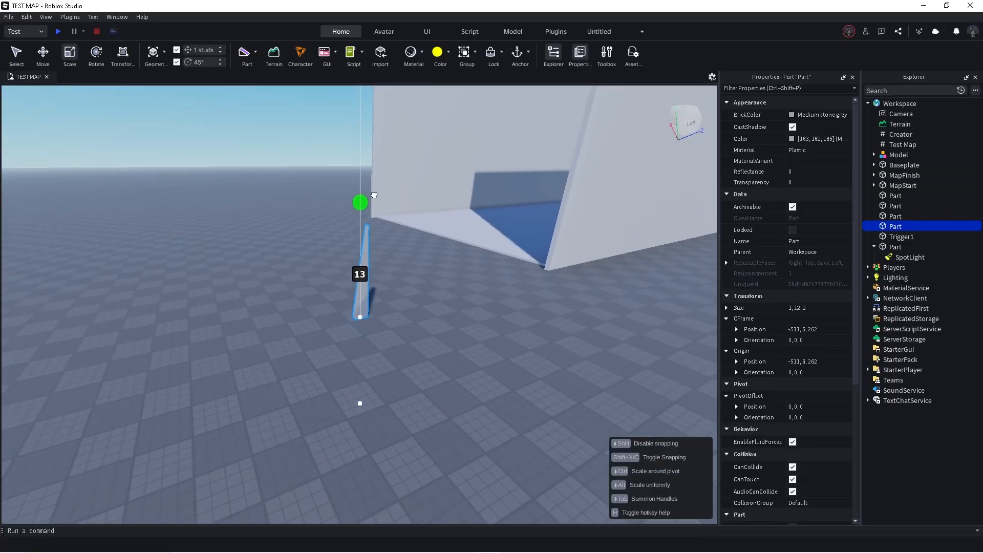
pyautogui.moveTo(332, 252); pyautogui.dragTo(234, 269)
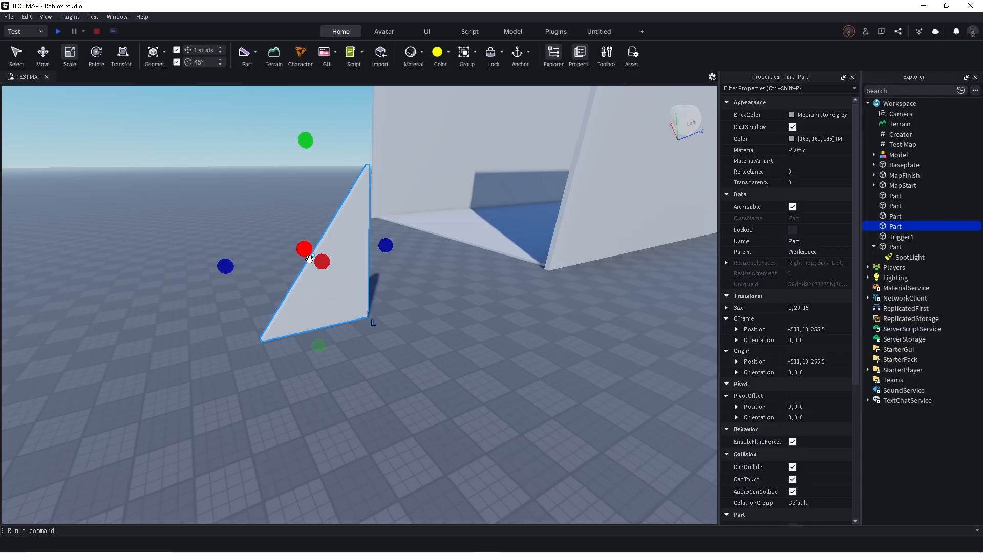
pyautogui.moveTo(321, 259); pyautogui.dragTo(320, 260, button='right')
pyautogui.moveTo(317, 266); pyautogui.dragTo(598, 287)
pyautogui.moveTo(527, 252); pyautogui.dragTo(526, 254, button='right')
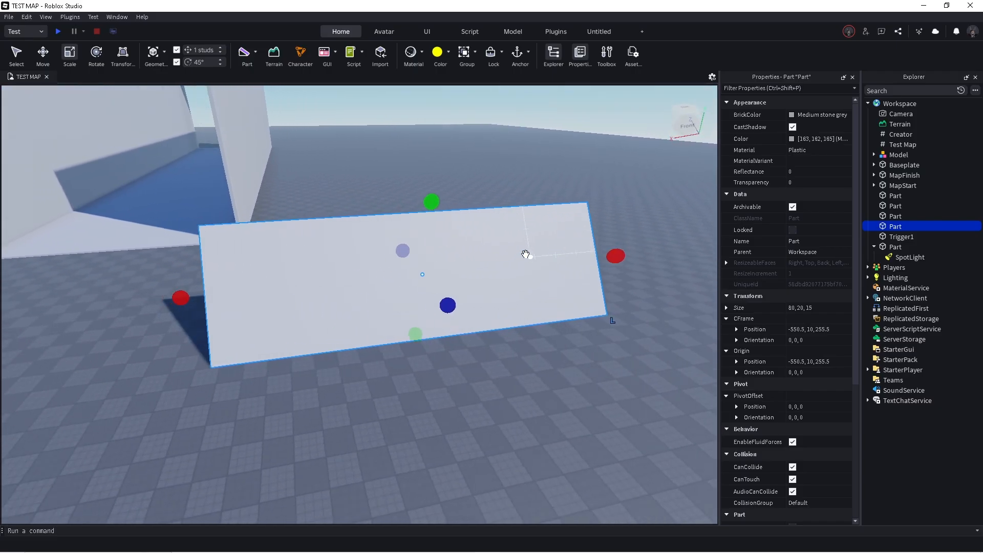
# - Duplicate the long wedge to Z 228.5 and narrow the copy to 2 × 20 × 15 studs
pyautogui.hotkey('ctrl', 'd')
pyautogui.moveTo(465, 307); pyautogui.dragTo(502, 417)
pyautogui.hotkey('ctrl', '2')
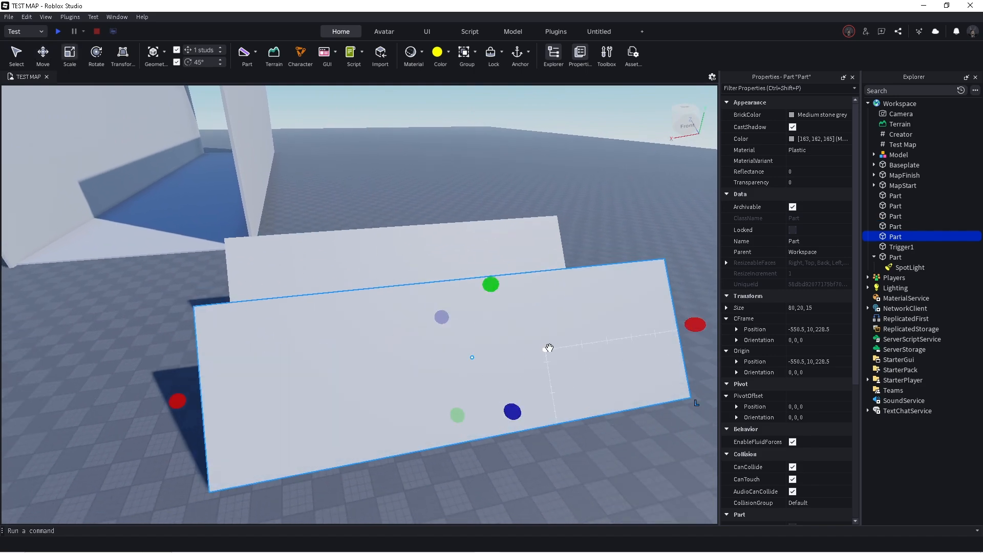
pyautogui.moveTo(613, 325); pyautogui.dragTo(293, 411)
pyautogui.press('a')
pyautogui.scroll(1, 294, 410)
pyautogui.scroll(-1, 342, 106)
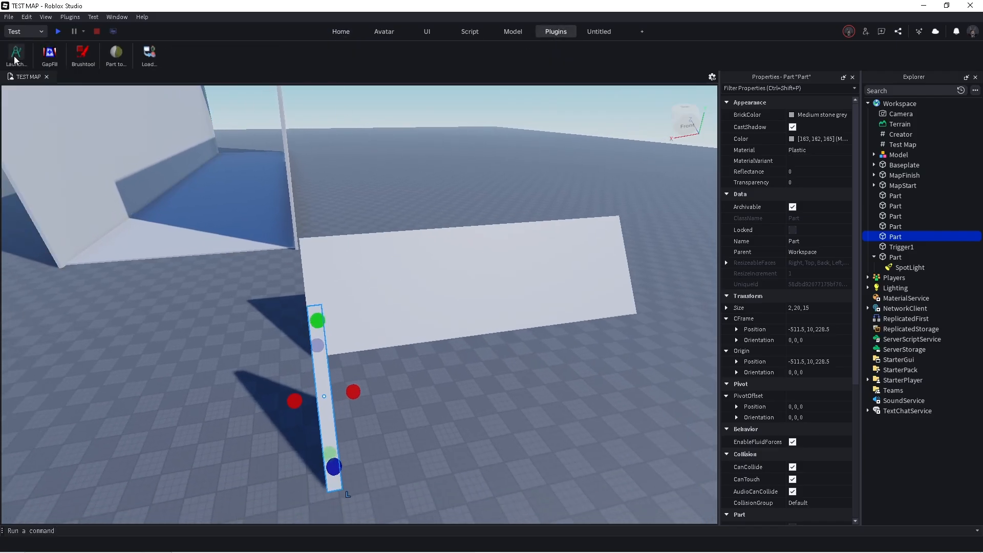
# - Launch Archimedes on the narrow wedge and try rendering its X-pitch arc with Flip Axis off and on, undoing both
pyautogui.click(15, 58)
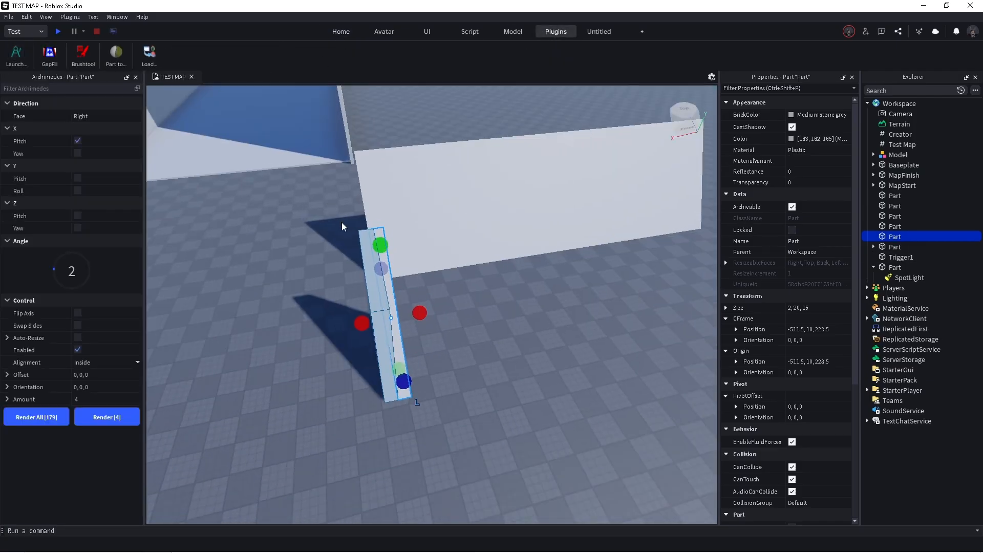
pyautogui.moveTo(342, 223); pyautogui.dragTo(342, 222, button='right')
pyautogui.click(106, 416)
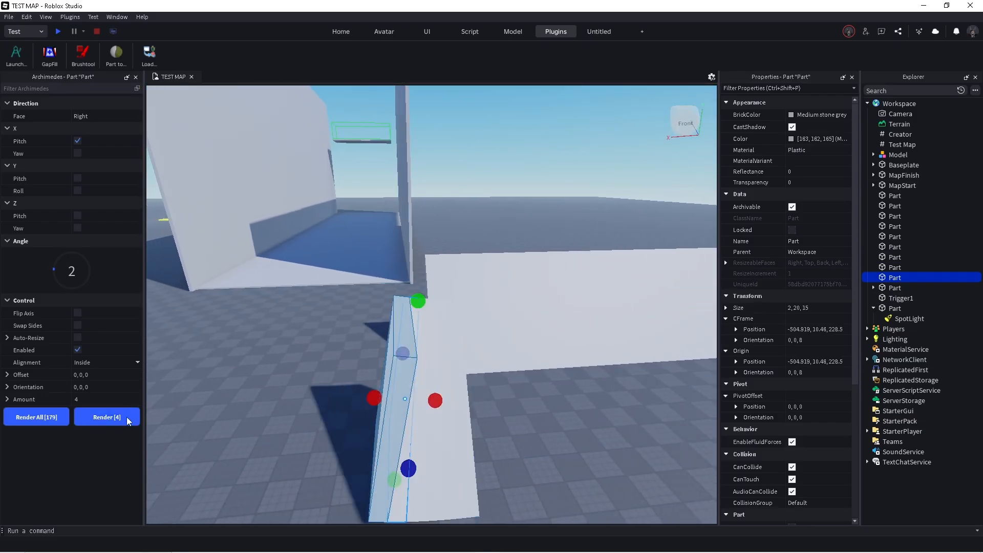
pyautogui.hotkey('ctrl', 'z')
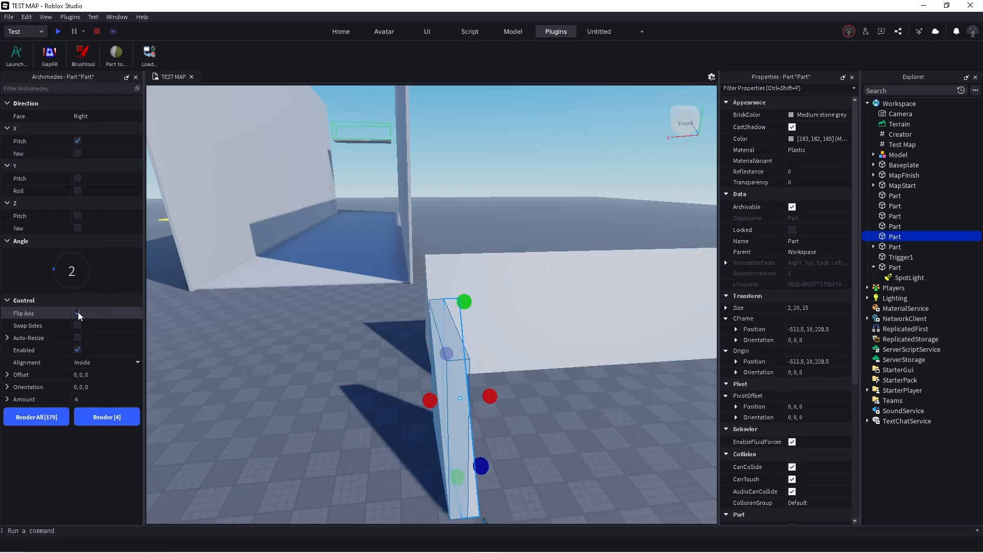
pyautogui.click(107, 416)
pyautogui.hotkey('ctrl', 'z')
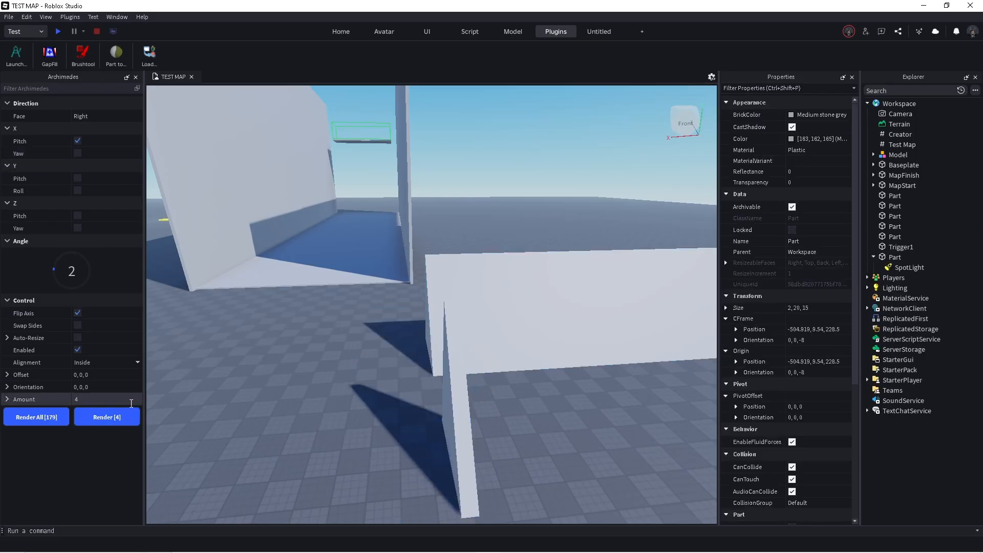
# - Switch the Archimedes direction to X yaw, try rendering the narrow wedge with Flip Axis on, and undo the rendered segments
pyautogui.click(76, 150)
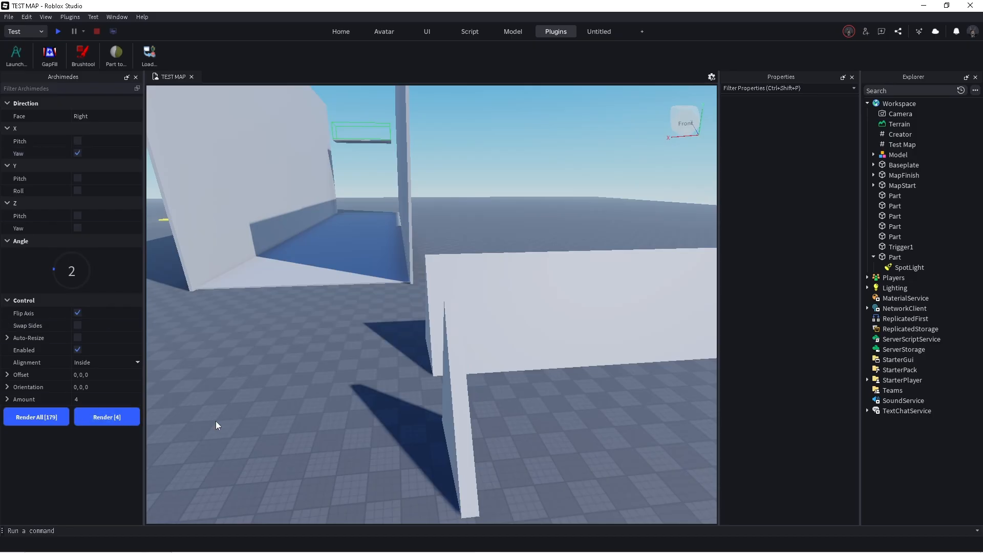
pyautogui.click(460, 407)
pyautogui.click(108, 417)
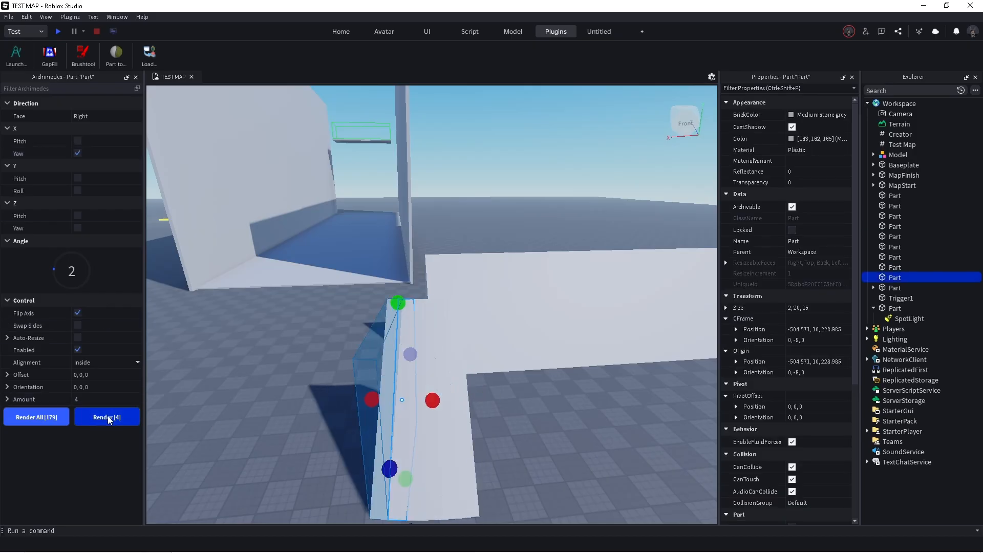
pyautogui.click(107, 418)
pyautogui.click(107, 417)
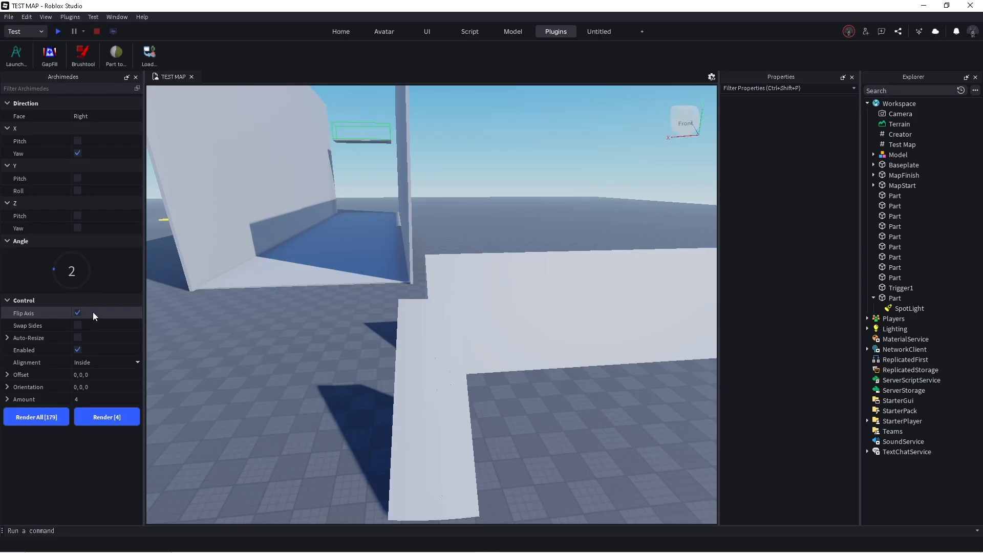
pyautogui.hotkey('ctrl', 'z')
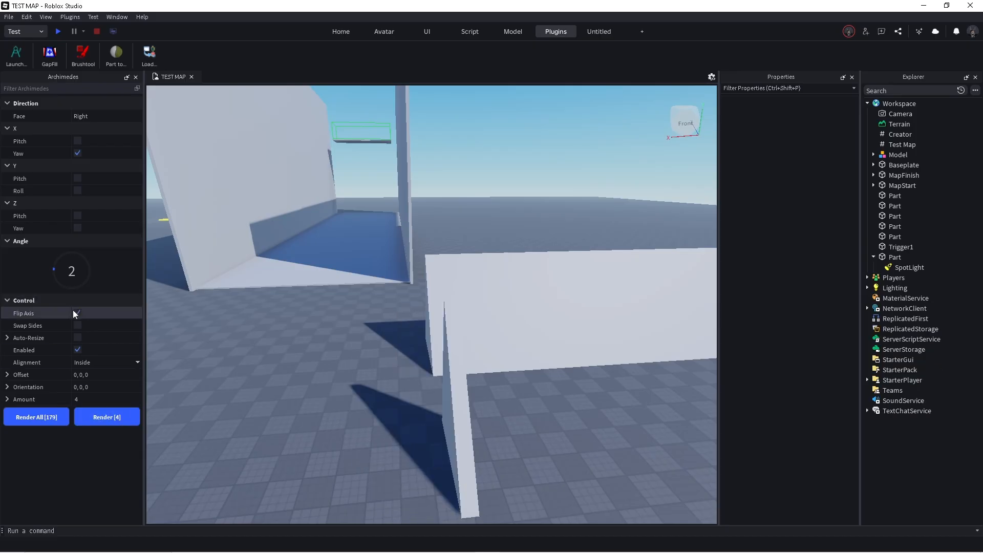
# - Render the narrow wedge repeatedly with X yaw at 2° and Flip Axis off to build a curved ramp of about 90°
pyautogui.click(463, 419)
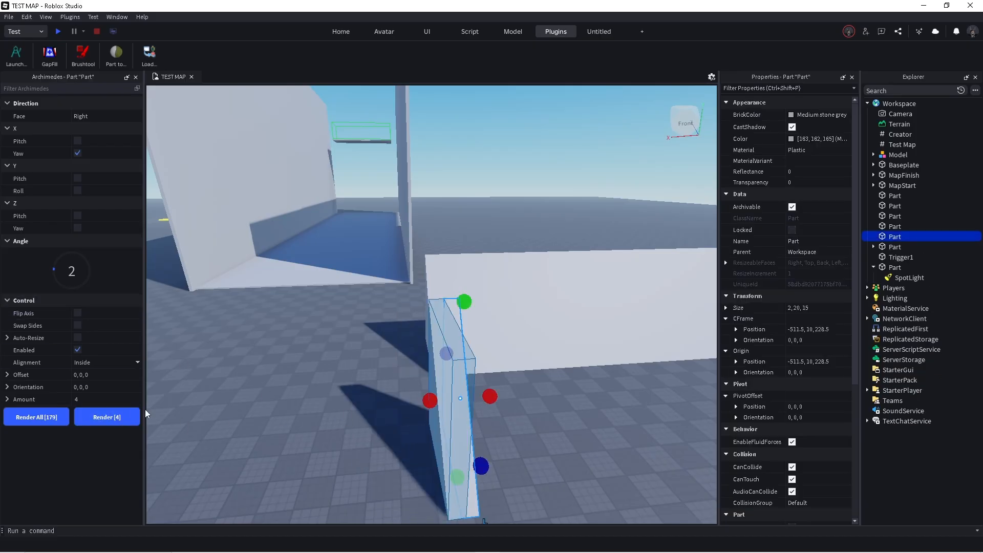
pyautogui.click(116, 416)
pyautogui.moveTo(276, 369); pyautogui.dragTo(280, 367, button='right')
pyautogui.click(119, 416)
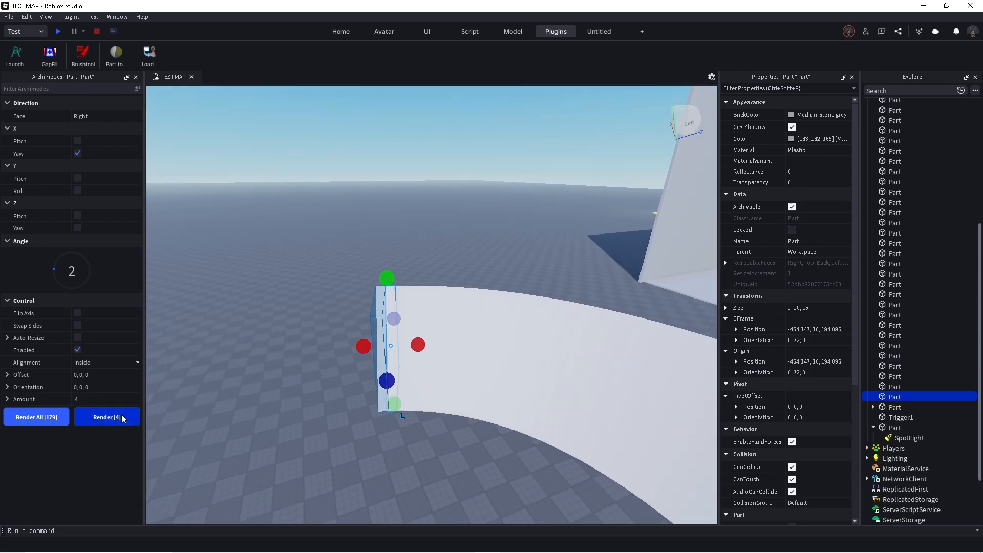
# - Select all wedge segments of the curved ramp and group them as a model
pyautogui.click(346, 221)
pyautogui.press('s')
pyautogui.moveTo(348, 226); pyautogui.dragTo(348, 229, button='right')
pyautogui.press('d')
pyautogui.moveTo(307, 218); pyautogui.dragTo(464, 354)
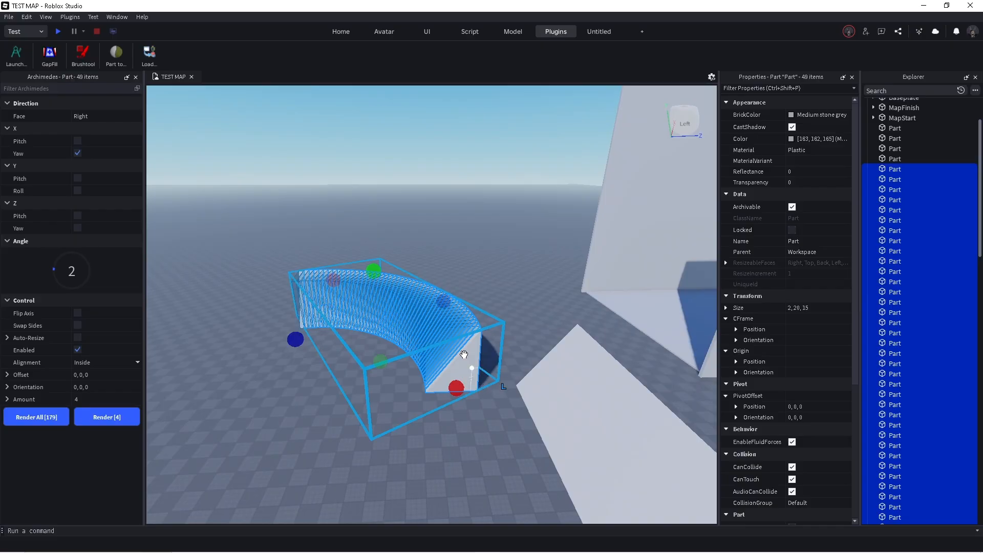
pyautogui.rightClick(403, 287)
pyautogui.click(441, 102)
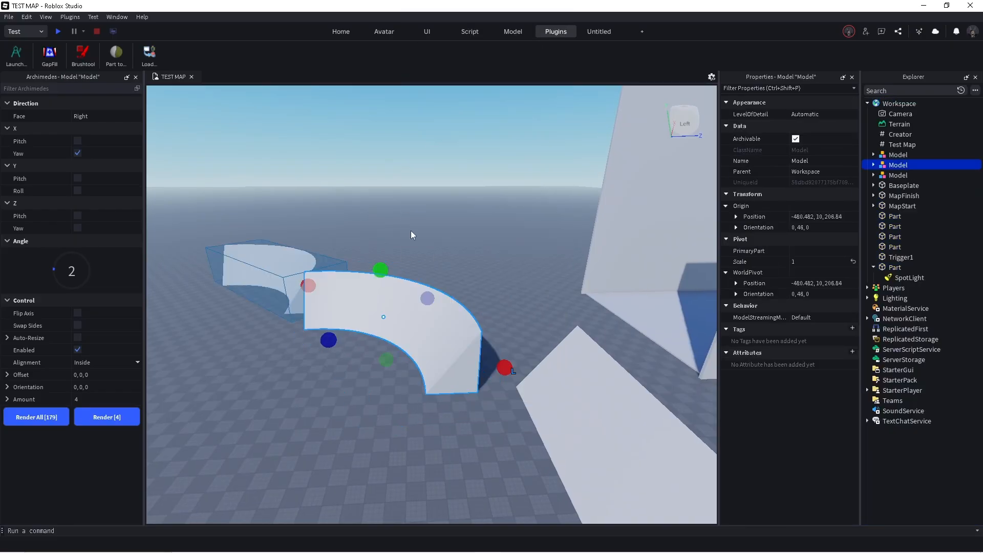
# - Select the long straight wedge for moving and close the Archimedes plugin
pyautogui.click(411, 229)
pyautogui.press('a')
pyautogui.moveTo(410, 229); pyautogui.dragTo(428, 227, button='right')
pyautogui.click(411, 232)
pyautogui.press('w')
pyautogui.hotkey('ctrl', '2')
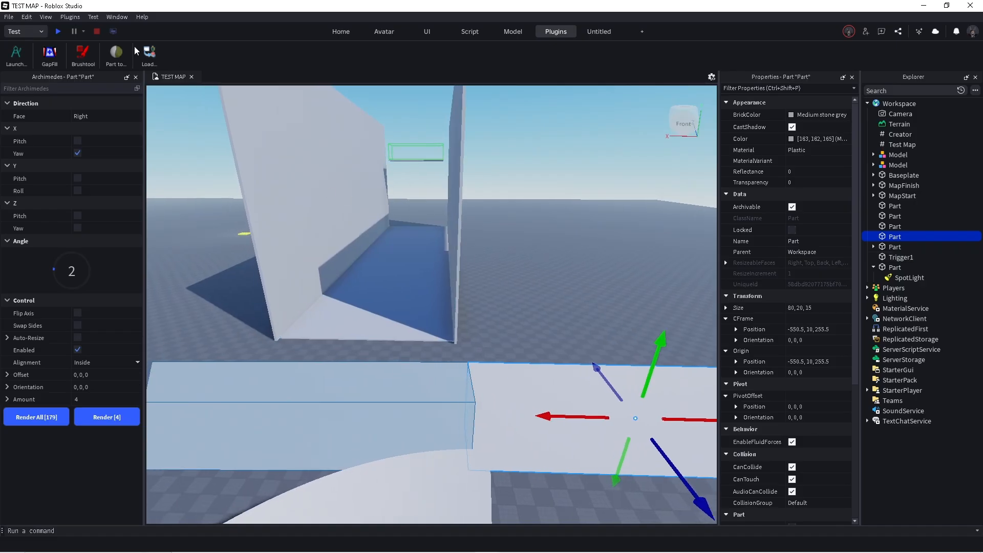
pyautogui.click(135, 78)
# - Move the long straight wedge from the baseplate up into the corridor between the side walls
pyautogui.moveTo(196, 187); pyautogui.dragTo(195, 187, button='right')
pyautogui.moveTo(235, 214); pyautogui.dragTo(235, 214, button='right')
pyautogui.press('a')
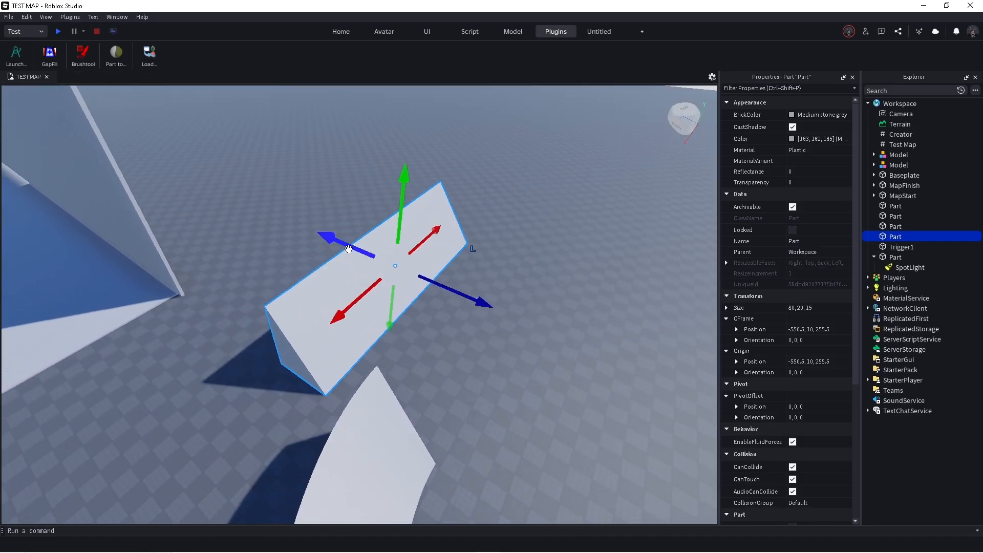
pyautogui.moveTo(450, 266); pyautogui.dragTo(408, 246)
pyautogui.moveTo(408, 246); pyautogui.dragTo(408, 246, button='right')
pyautogui.moveTo(408, 246); pyautogui.dragTo(408, 244)
pyautogui.moveTo(408, 246); pyautogui.dragTo(408, 245, button='right')
pyautogui.press('w')
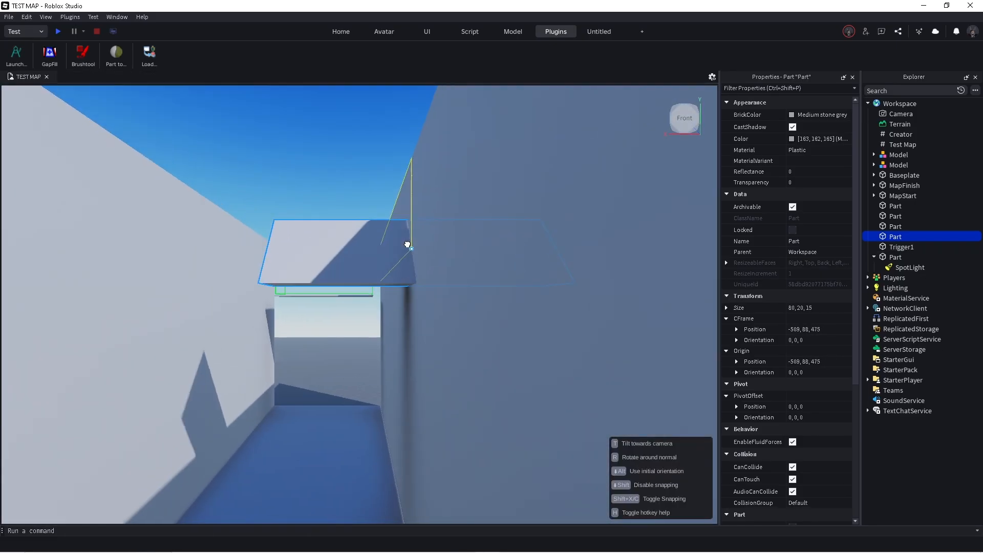
pyautogui.moveTo(407, 244); pyautogui.dragTo(436, 263)
pyautogui.moveTo(438, 263); pyautogui.dragTo(437, 265, button='right')
pyautogui.press('w')
pyautogui.moveTo(437, 264); pyautogui.dragTo(344, 274)
# - Rotate the long wedge 90° about its vertical axis and position it at -476, 67, 526 inside the corridor
pyautogui.hotkey('ctrl', '4')
pyautogui.moveTo(434, 283); pyautogui.dragTo(460, 262)
pyautogui.press('w')
pyautogui.moveTo(461, 262); pyautogui.dragTo(461, 263, button='right')
pyautogui.hotkey('ctrl', '2')
pyautogui.press('a')
pyautogui.moveTo(369, 345); pyautogui.dragTo(215, 321)
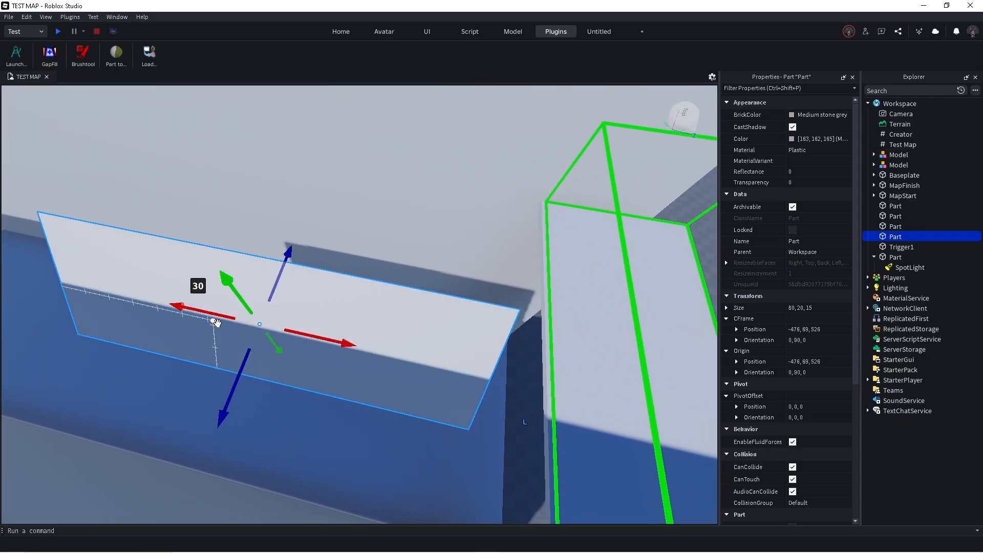
pyautogui.moveTo(286, 344)
pyautogui.mouseDown()
pyautogui.moveTo(295, 360)
pyautogui.moveTo(289, 350)
pyautogui.mouseUp()
# - Insert a block part and move it into the corridor beyond the straight ramp
pyautogui.moveTo(301, 275); pyautogui.dragTo(301, 275, button='right')
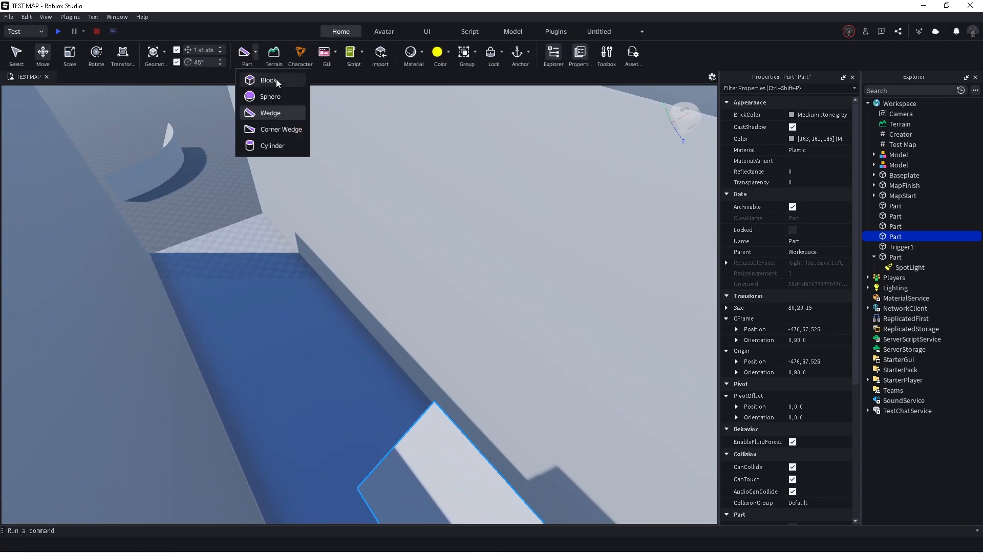
pyautogui.click(276, 79)
pyautogui.moveTo(413, 204); pyautogui.dragTo(414, 204, button='right')
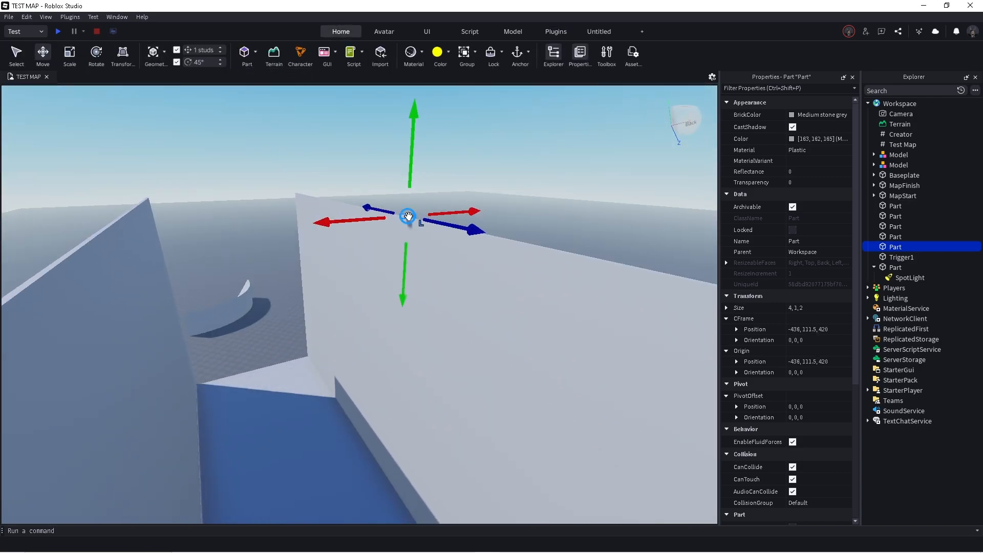
pyautogui.moveTo(408, 216); pyautogui.dragTo(367, 189)
pyautogui.moveTo(340, 220); pyautogui.dragTo(340, 220, button='right')
pyautogui.moveTo(341, 220); pyautogui.dragTo(433, 198)
# - Scale the block into a 75 × 66 × 2 stud cross wall spanning the corridor at Z 455
pyautogui.moveTo(433, 199); pyautogui.dragTo(404, 226, button='right')
pyautogui.press('a')
pyautogui.moveTo(381, 236); pyautogui.dragTo(307, 220)
pyautogui.press('d')
pyautogui.moveTo(307, 220); pyautogui.dragTo(307, 220, button='right')
pyautogui.press('w')
pyautogui.press('d')
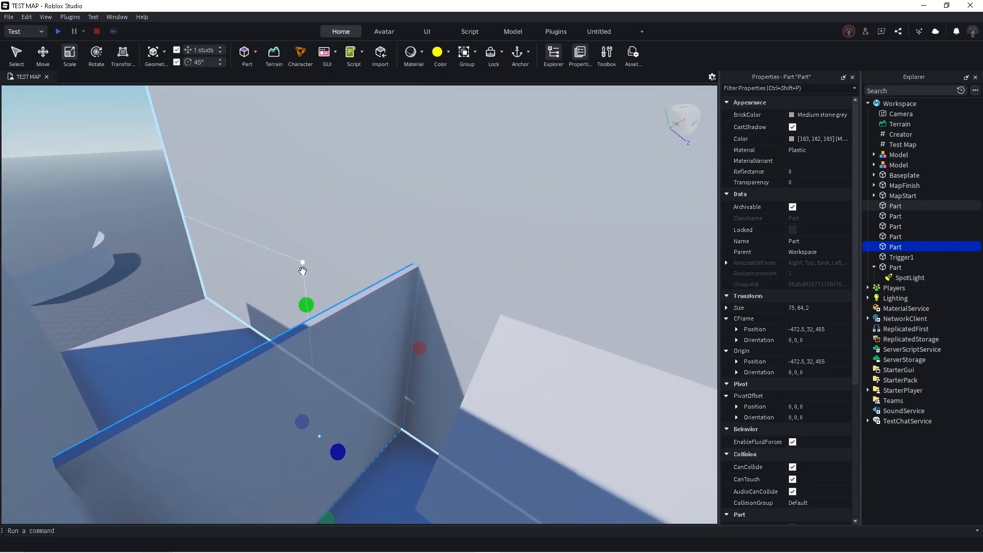
pyautogui.moveTo(307, 307); pyautogui.dragTo(312, 297)
pyautogui.moveTo(312, 297); pyautogui.dragTo(312, 297, button='right')
pyautogui.press('d')
# - Duplicate the cross wall above the original and trim the copy's height level with the tops of the side walls
pyautogui.hotkey('ctrl', '2')
pyautogui.scroll(-3, 313, 297)
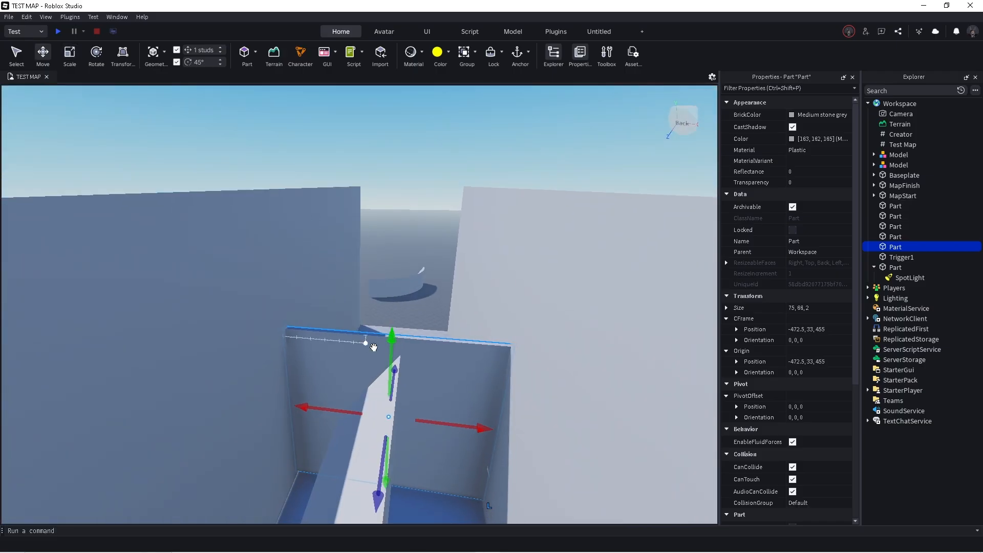
pyautogui.moveTo(390, 339); pyautogui.dragTo(439, 91)
pyautogui.moveTo(439, 91); pyautogui.dragTo(439, 90, button='right')
pyautogui.hotkey('ctrl', '3')
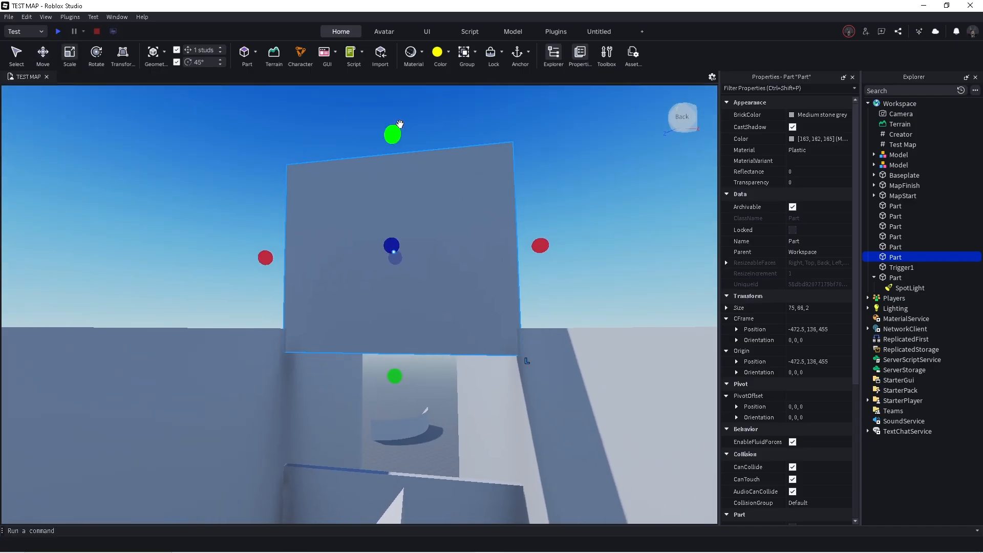
pyautogui.moveTo(399, 134); pyautogui.dragTo(409, 306)
pyautogui.click(437, 256)
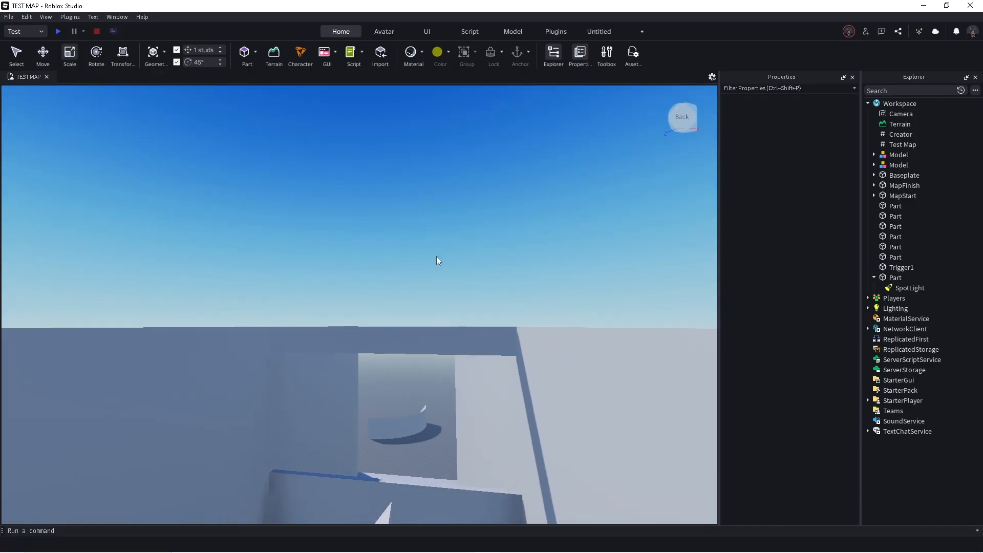
# - Rotate the curved ramp model 90° about its vertical axis
pyautogui.moveTo(436, 256); pyautogui.dragTo(440, 253, button='right')
pyautogui.click(437, 254)
pyautogui.hotkey('ctrl', '2')
pyautogui.hotkey('ctrl', '4')
pyautogui.moveTo(500, 263); pyautogui.dragTo(500, 263)
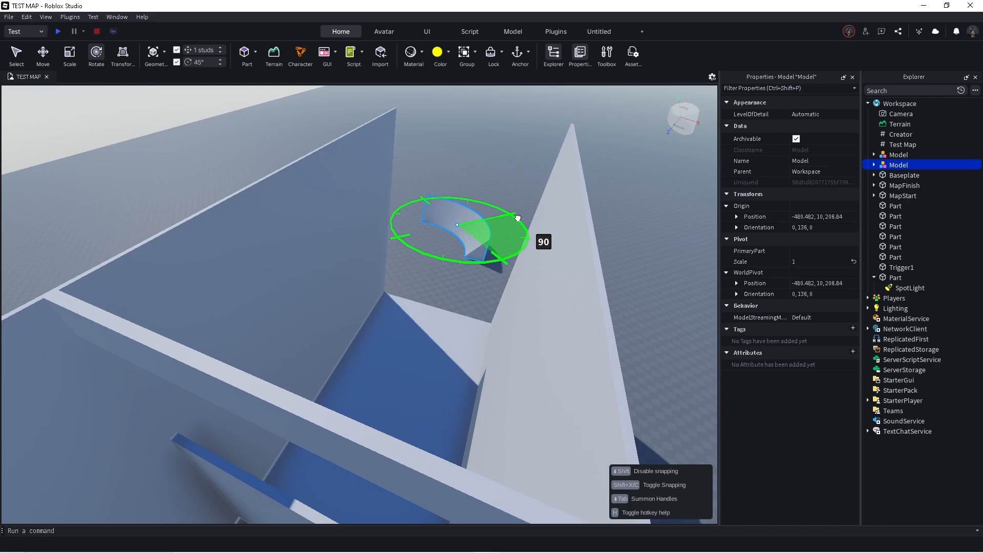
pyautogui.moveTo(518, 218); pyautogui.dragTo(518, 219)
pyautogui.moveTo(518, 218); pyautogui.dragTo(518, 218, button='right')
# - Duplicate the straight ramp in the corridor and move the copy lengthwise past the cross walls
pyautogui.click(300, 349)
pyautogui.moveTo(301, 350); pyautogui.dragTo(300, 350, button='right')
pyautogui.hotkey('ctrl', '2')
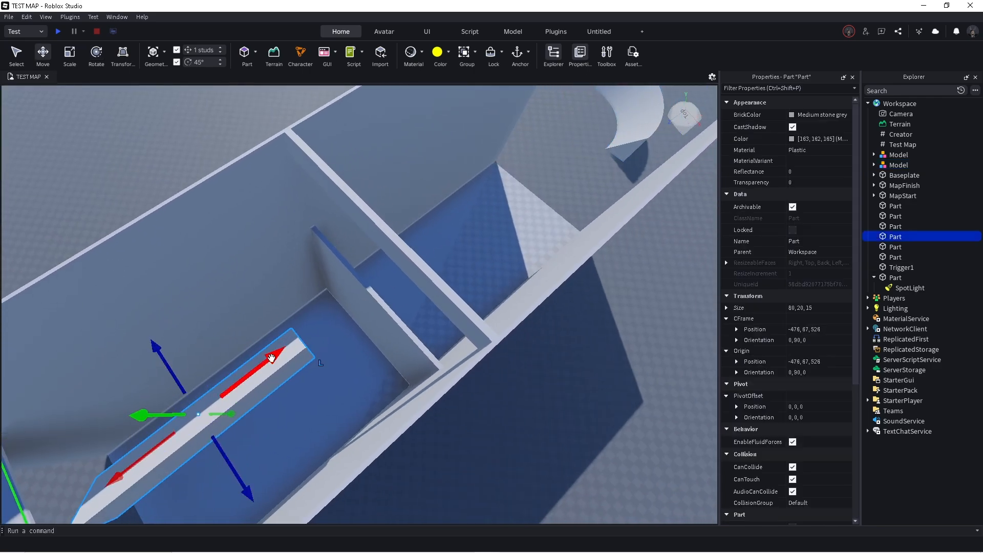
pyautogui.hotkey('ctrl', 'd')
pyautogui.moveTo(272, 357); pyautogui.dragTo(533, 168)
pyautogui.moveTo(532, 169); pyautogui.dragTo(532, 168, button='right')
# - Raise the curved ramp model to a height of Y 60
pyautogui.click(603, 146)
pyautogui.moveTo(603, 145); pyautogui.dragTo(603, 145, button='right')
pyautogui.press('w')
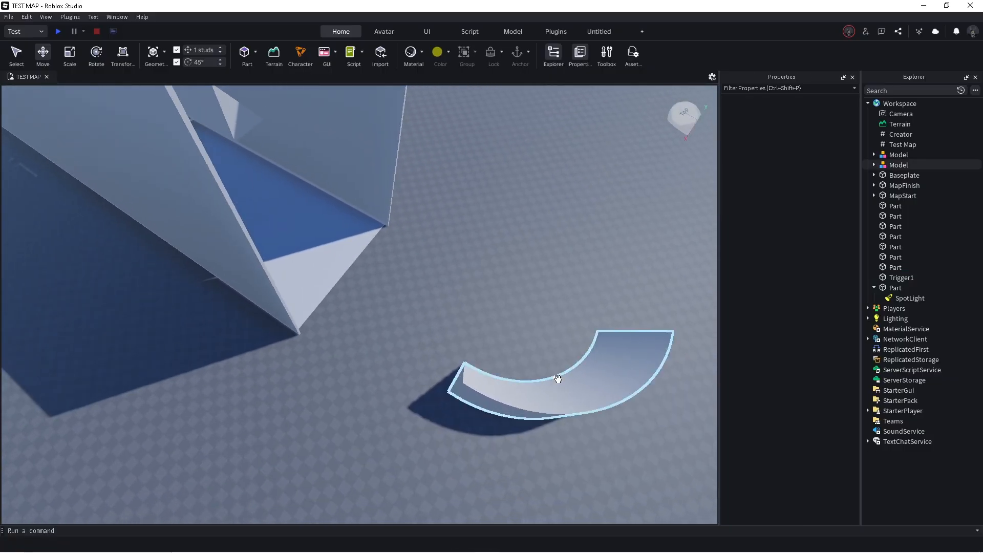
pyautogui.click(560, 381)
pyautogui.moveTo(546, 340); pyautogui.dragTo(589, 246)
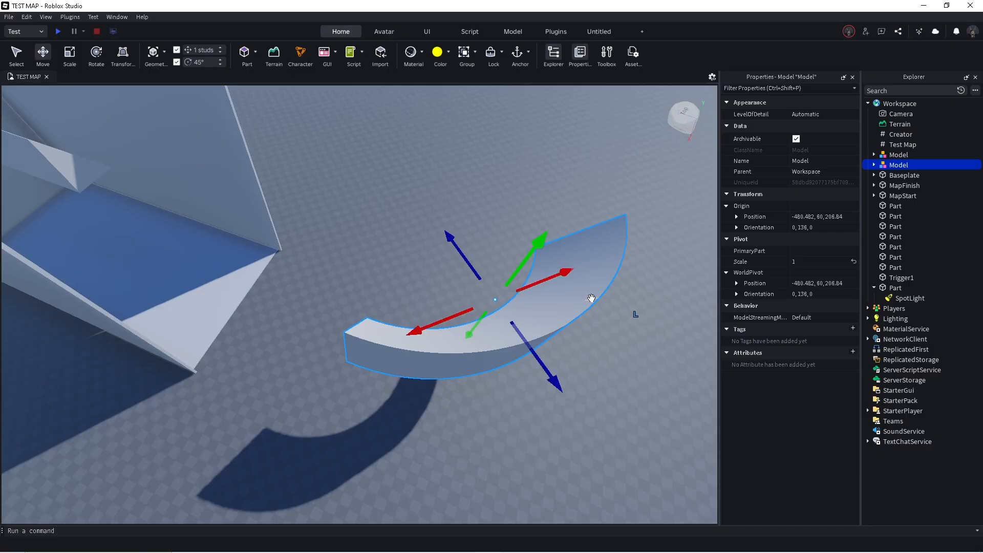
# - Shift the curved ramp model horizontally to about X -477.6, Z 209.6
pyautogui.moveTo(591, 298); pyautogui.dragTo(592, 298, button='right')
pyautogui.press('a')
pyautogui.press('d')
pyautogui.moveTo(478, 320); pyautogui.dragTo(469, 325)
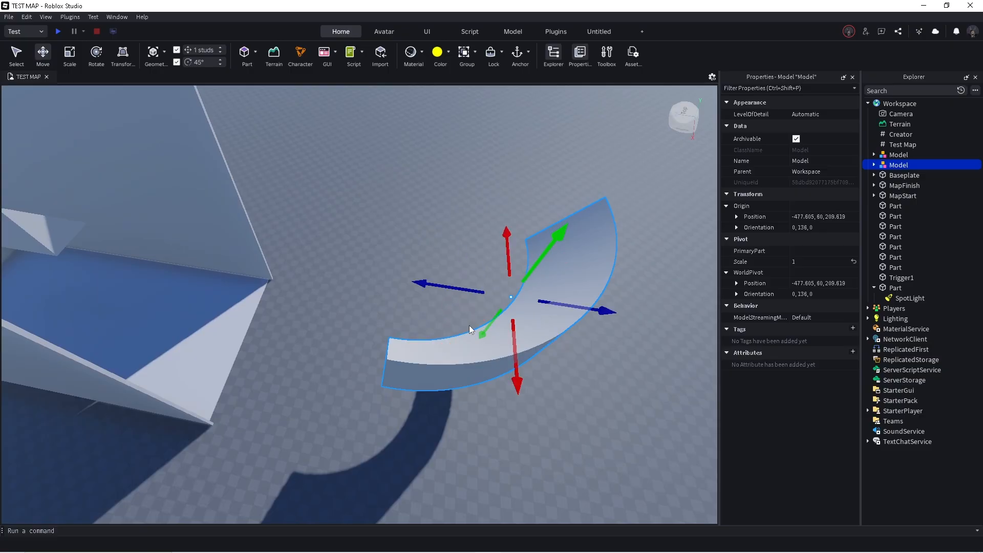
# - Move the curved ramp model to about X -499.6, Z 318.6, up to the end of the corridor's straight ramp
pyautogui.moveTo(439, 285); pyautogui.dragTo(401, 224)
pyautogui.press('d')
pyautogui.moveTo(402, 224); pyautogui.dragTo(402, 224, button='right')
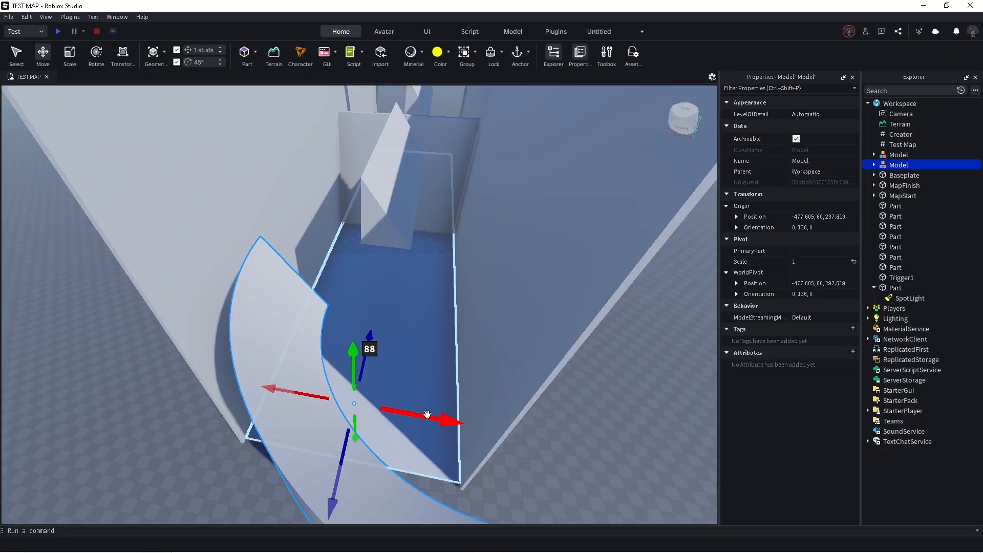
pyautogui.moveTo(427, 413); pyautogui.dragTo(583, 415)
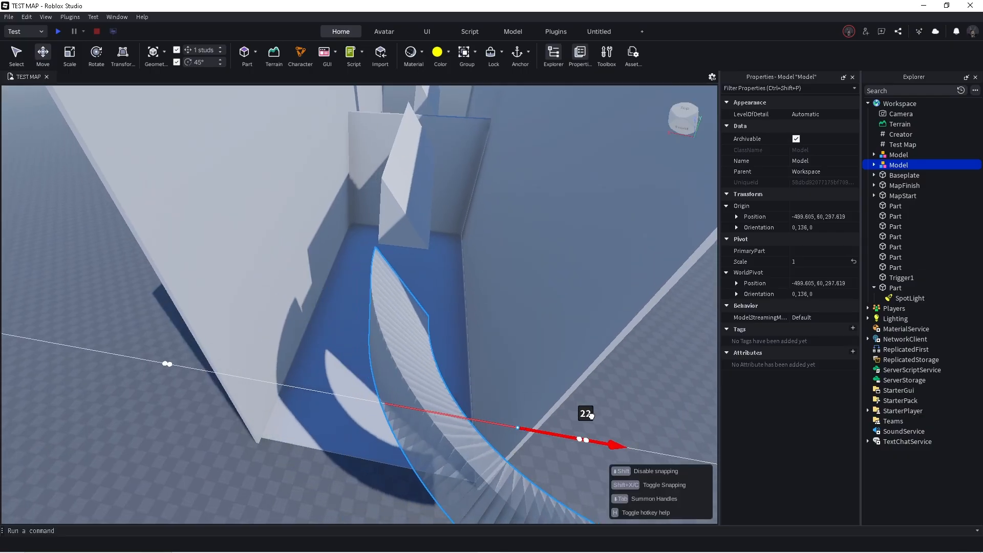
pyautogui.moveTo(591, 416); pyautogui.dragTo(591, 416)
pyautogui.moveTo(549, 339); pyautogui.dragTo(549, 339, button='right')
pyautogui.moveTo(422, 367); pyautogui.dragTo(531, 334)
pyautogui.press('d')
pyautogui.moveTo(387, 306); pyautogui.dragTo(388, 307)
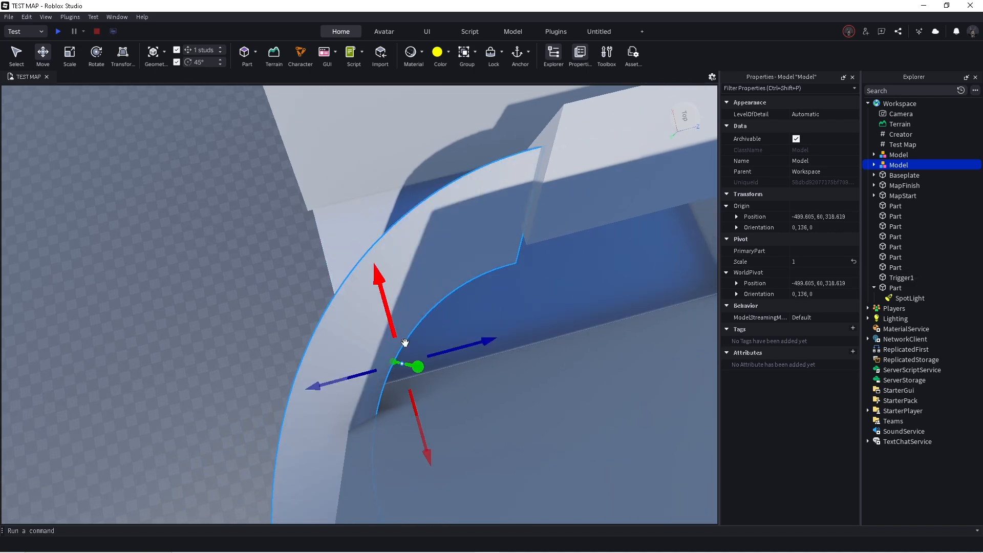
# - Adjust the curved ramp model's height to Y 65
pyautogui.moveTo(418, 370); pyautogui.dragTo(419, 372)
pyautogui.moveTo(428, 317); pyautogui.dragTo(428, 318)
pyautogui.moveTo(427, 317); pyautogui.dragTo(428, 318, button='right')
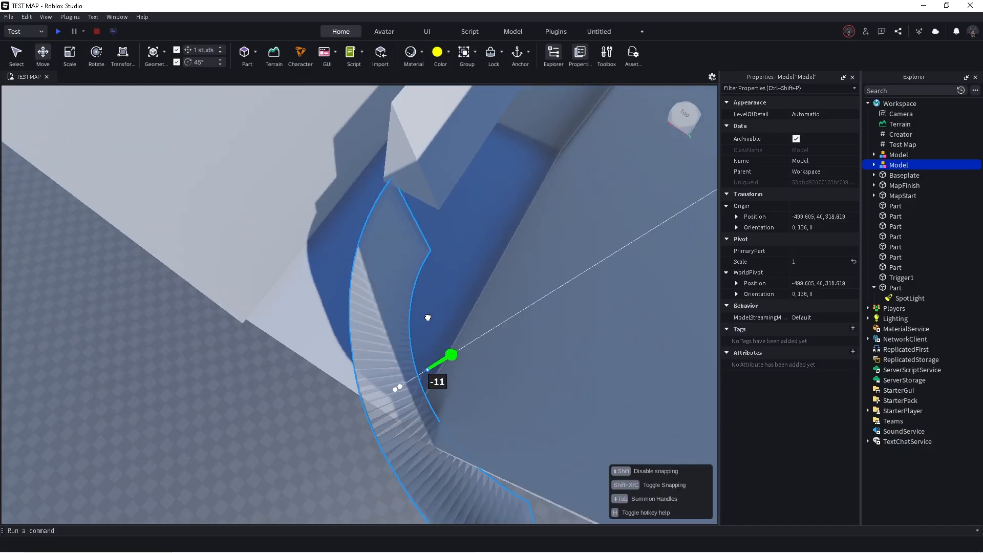
pyautogui.moveTo(428, 318); pyautogui.dragTo(428, 318)
pyautogui.moveTo(429, 318); pyautogui.dragTo(428, 318, button='right')
pyautogui.moveTo(428, 318); pyautogui.dragTo(423, 324)
pyautogui.press('s')
# - Shift the curved ramp model away from the straight ramp to about X -498.6, Z 255.6
pyautogui.moveTo(408, 430); pyautogui.dragTo(392, 428)
pyautogui.moveTo(398, 314); pyautogui.dragTo(399, 314, button='right')
pyautogui.moveTo(439, 243); pyautogui.dragTo(560, 241)
pyautogui.moveTo(560, 240); pyautogui.dragTo(560, 241, button='right')
pyautogui.moveTo(560, 241); pyautogui.dragTo(560, 241)
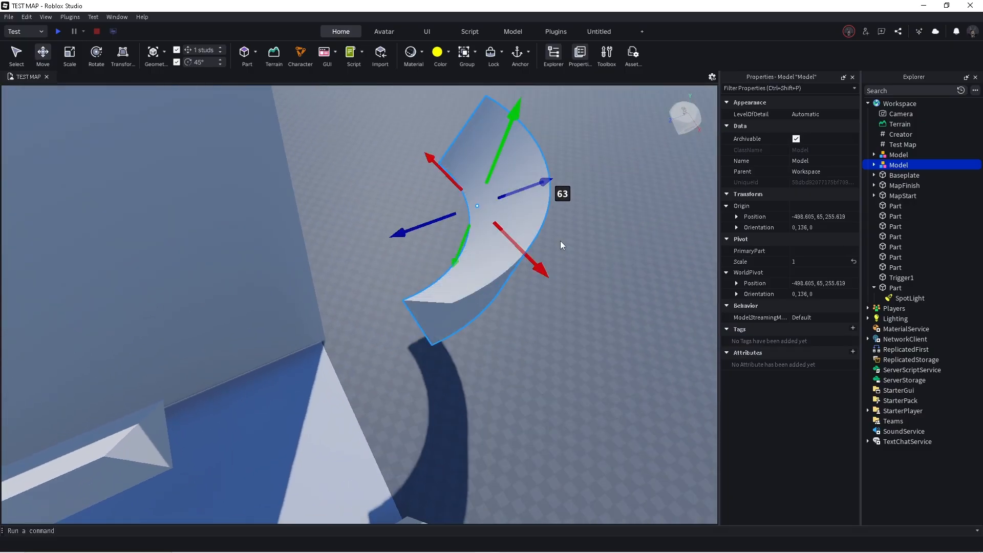
# - Duplicate the corridor side wall at X -435.5, move the copy past its end, and shorten it to 89 studs beside the curved ramp
pyautogui.moveTo(379, 294); pyautogui.dragTo(386, 271, button='right')
pyautogui.click(378, 293)
pyautogui.press('s')
pyautogui.press('a')
pyautogui.click(382, 273)
pyautogui.hotkey('ctrl', 'd')
pyautogui.moveTo(435, 224); pyautogui.dragTo(160, 213)
pyautogui.hotkey('ctrl', '3')
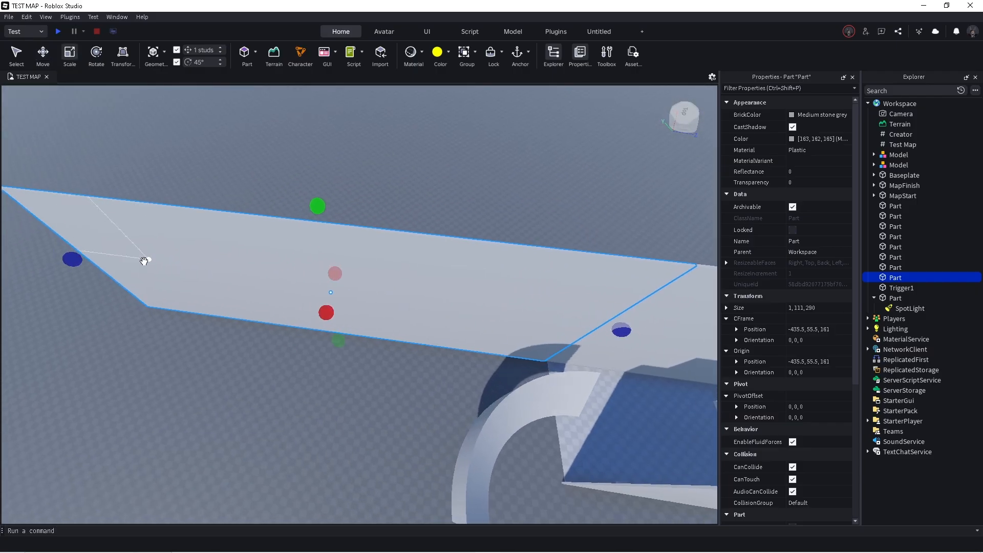
pyautogui.moveTo(74, 258); pyautogui.dragTo(404, 323)
pyautogui.moveTo(404, 323); pyautogui.dragTo(401, 320, button='right')
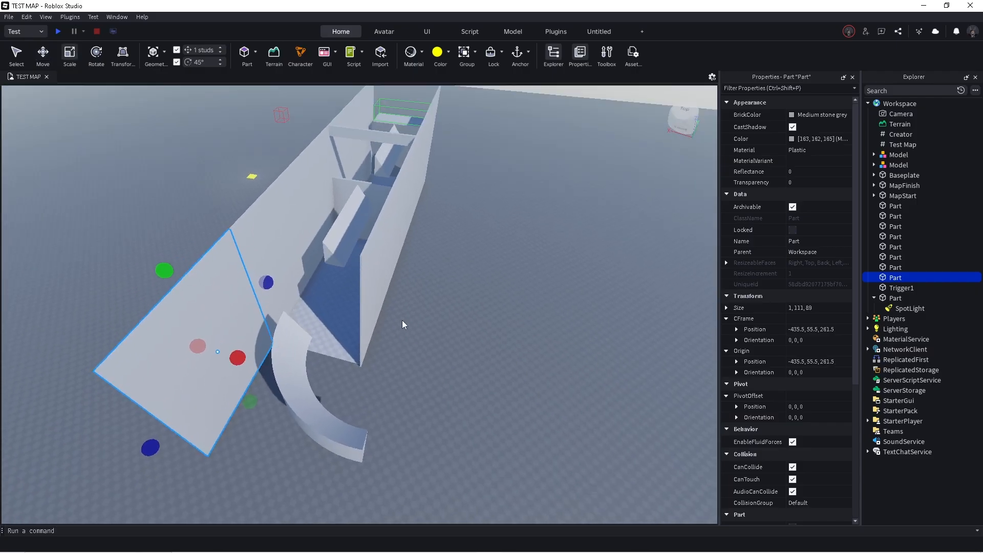
# - Duplicate the opposite corridor wall, shorten the copy to 2 studs, and place it at the corridor's end at Z 305
pyautogui.click(374, 299)
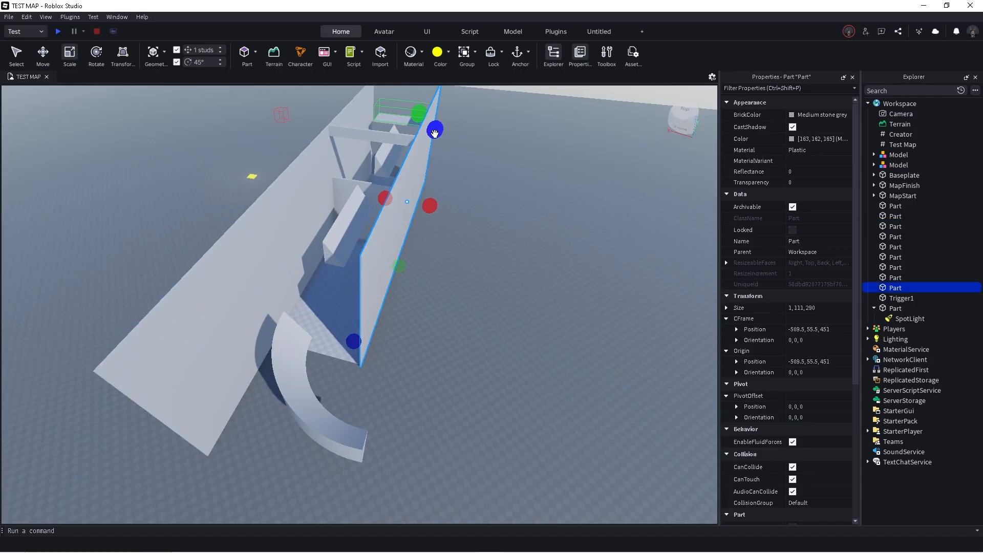
pyautogui.moveTo(434, 133); pyautogui.dragTo(394, 330)
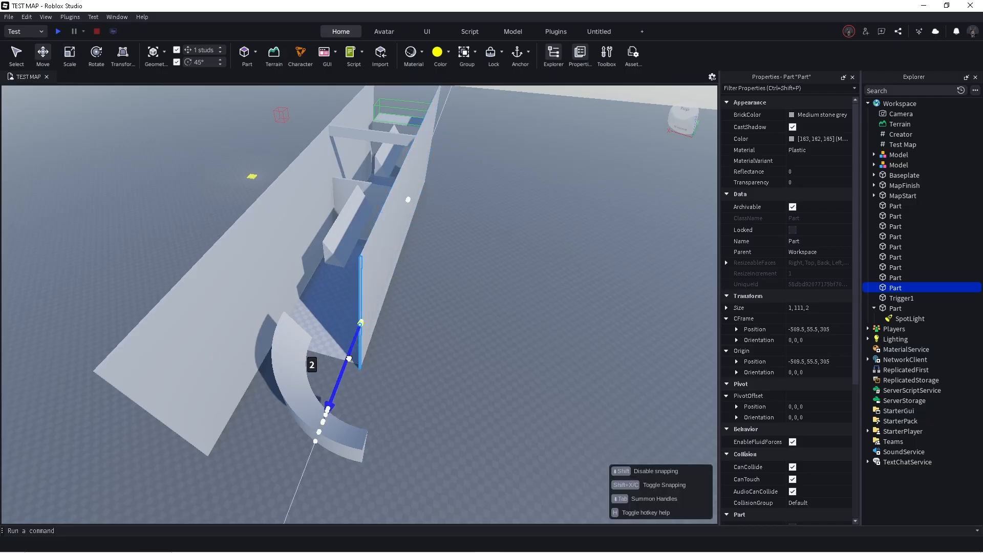
pyautogui.moveTo(392, 321); pyautogui.dragTo(392, 322, button='right')
pyautogui.scroll(2, 393, 322)
pyautogui.press('d')
# - Stretch the 2-stud wall piece outward to 223 studs to form the inner wall of a side passage
pyautogui.hotkey('ctrl', '3')
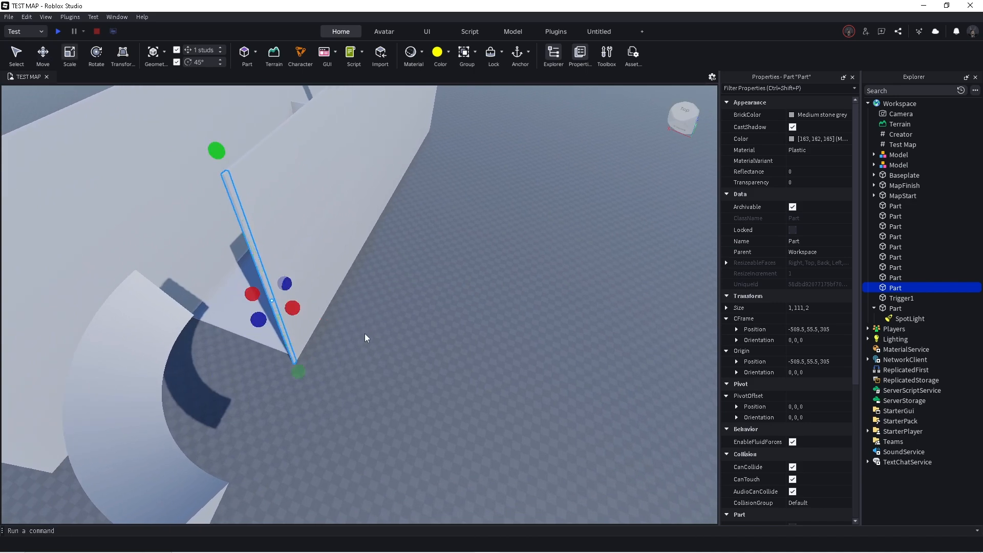
pyautogui.moveTo(295, 308); pyautogui.dragTo(588, 281)
pyautogui.moveTo(588, 281); pyautogui.dragTo(587, 280, button='right')
pyautogui.hotkey('ctrl', '2')
# - Duplicate the side passage's inner wall, move the copy to Z 212, and lengthen it to 298 studs past the curved ramp
pyautogui.hotkey('ctrl', 'd')
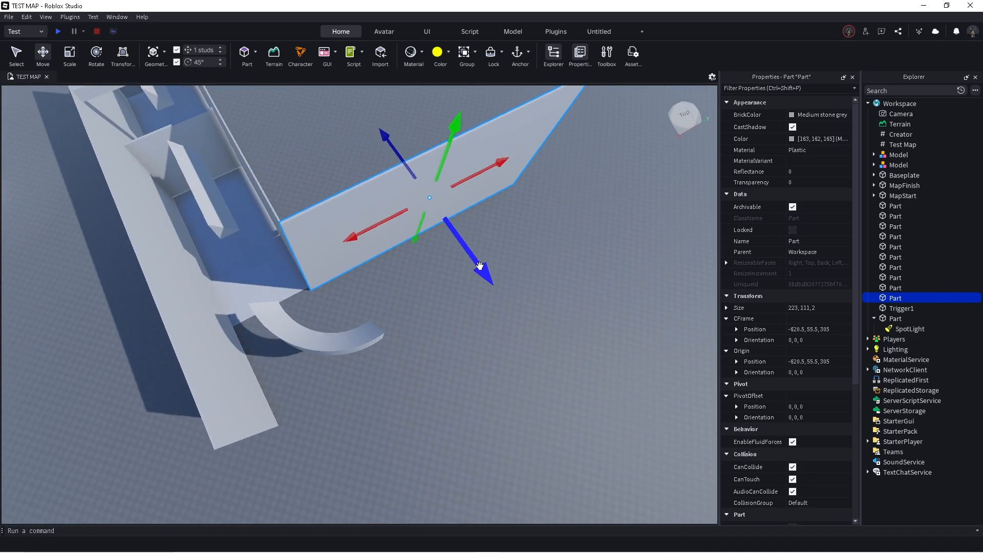
pyautogui.moveTo(479, 265); pyautogui.dragTo(577, 367)
pyautogui.hotkey('ctrl', '3')
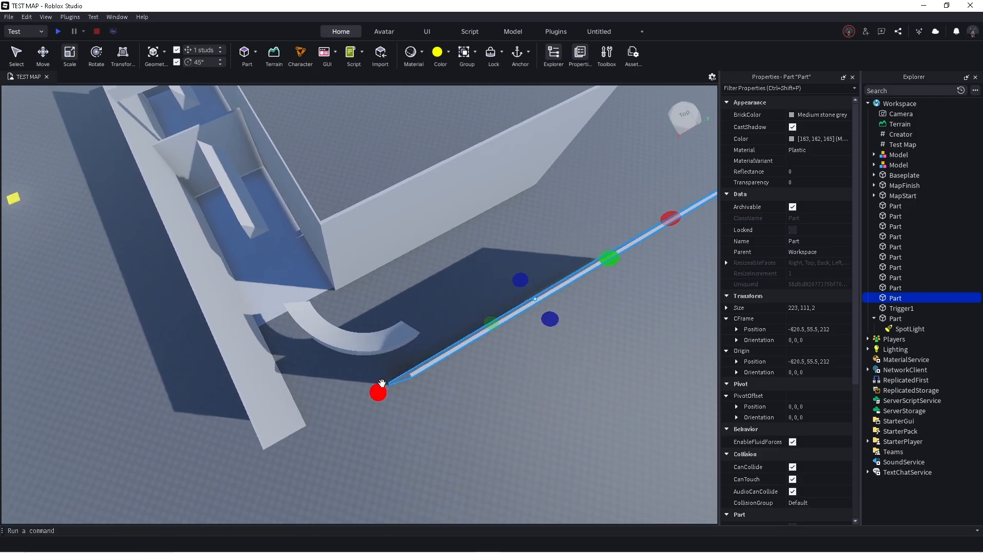
pyautogui.moveTo(379, 391); pyautogui.dragTo(305, 456)
pyautogui.moveTo(323, 393); pyautogui.dragTo(322, 391, button='right')
# - Shift the outer passage wall to Z 216 and trim it to 297 studs to fit the corner
pyautogui.hotkey('ctrl', '2')
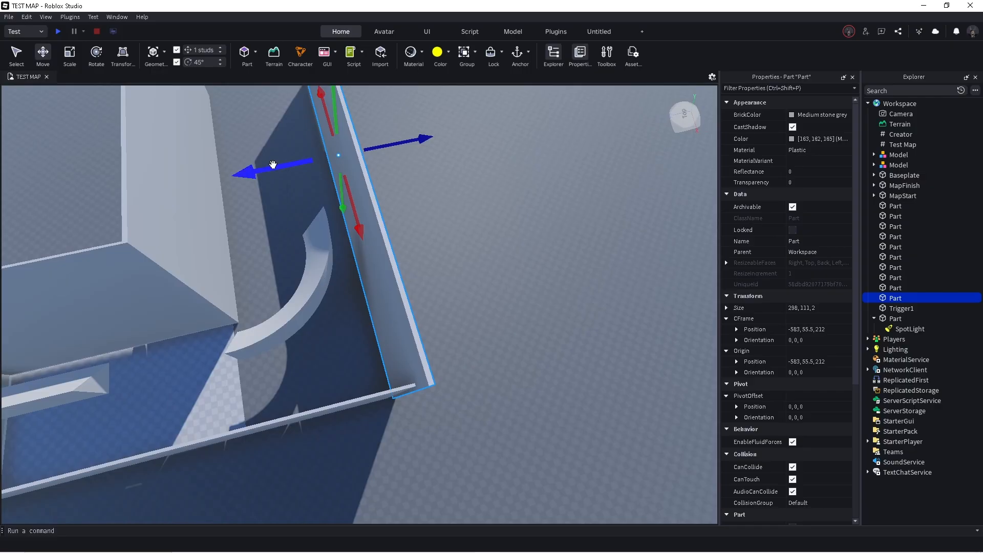
pyautogui.moveTo(273, 165); pyautogui.dragTo(267, 169)
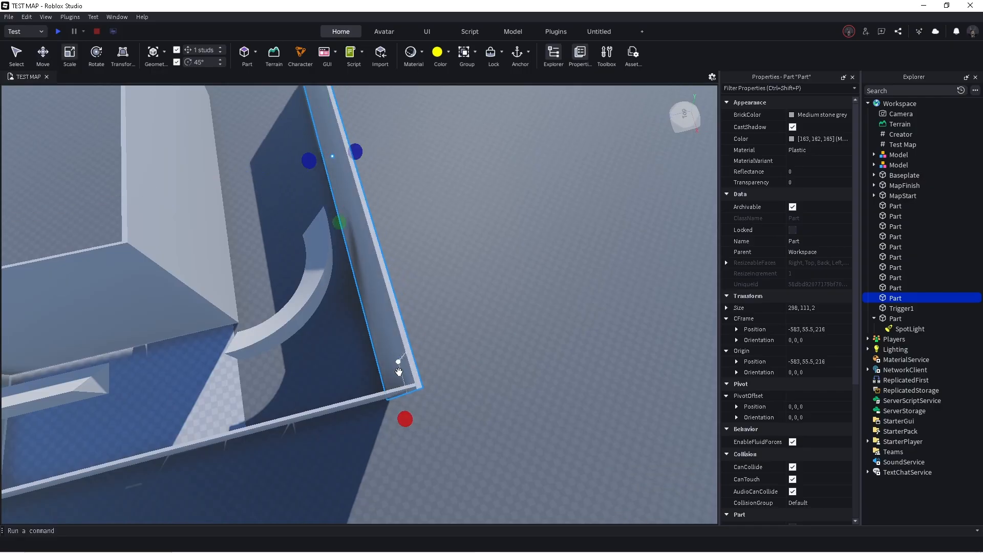
pyautogui.moveTo(398, 371); pyautogui.dragTo(406, 416)
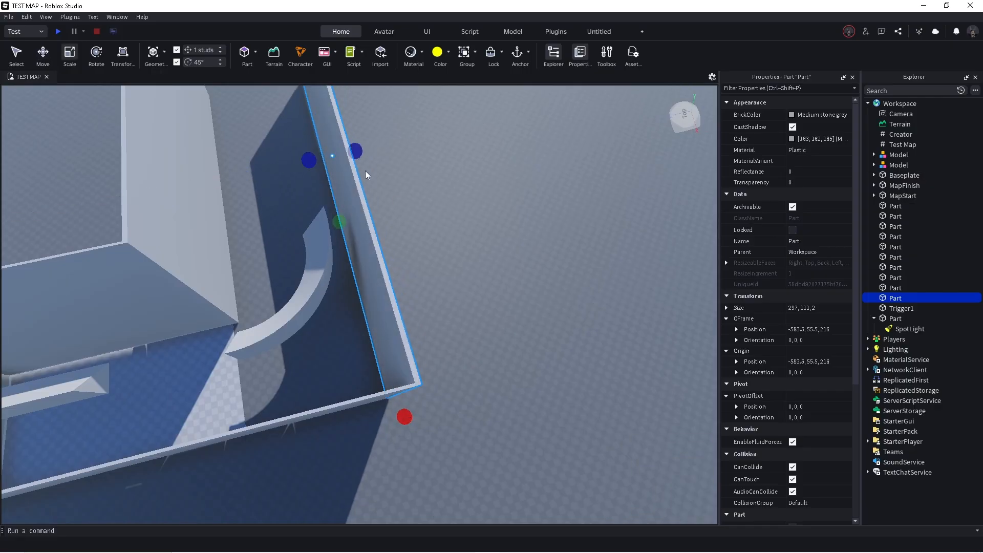
pyautogui.moveTo(356, 152); pyautogui.dragTo(359, 154)
pyautogui.click(432, 186)
pyautogui.moveTo(431, 186); pyautogui.dragTo(431, 185, button='right')
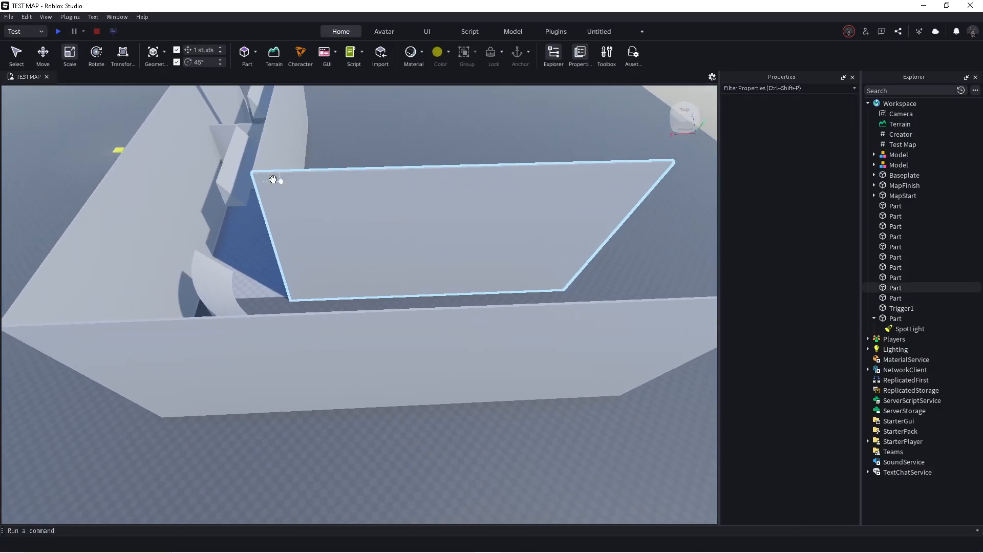
# - Try to duplicate the corridor's straight ramp, offset the copy 15 studs sideways, and rotate it 180° about its vertical axis
pyautogui.click(239, 175)
pyautogui.moveTo(246, 168); pyautogui.dragTo(248, 168, button='right')
pyautogui.hotkey('ctrl', '2')
pyautogui.hotkey('ctrl', 'd')
pyautogui.moveTo(335, 288); pyautogui.dragTo(285, 281)
pyautogui.press('a')
pyautogui.hotkey('ctrl', '3')
pyautogui.hotkey('ctrl', '4')
pyautogui.press('d')
pyautogui.moveTo(419, 320); pyautogui.dragTo(301, 239)
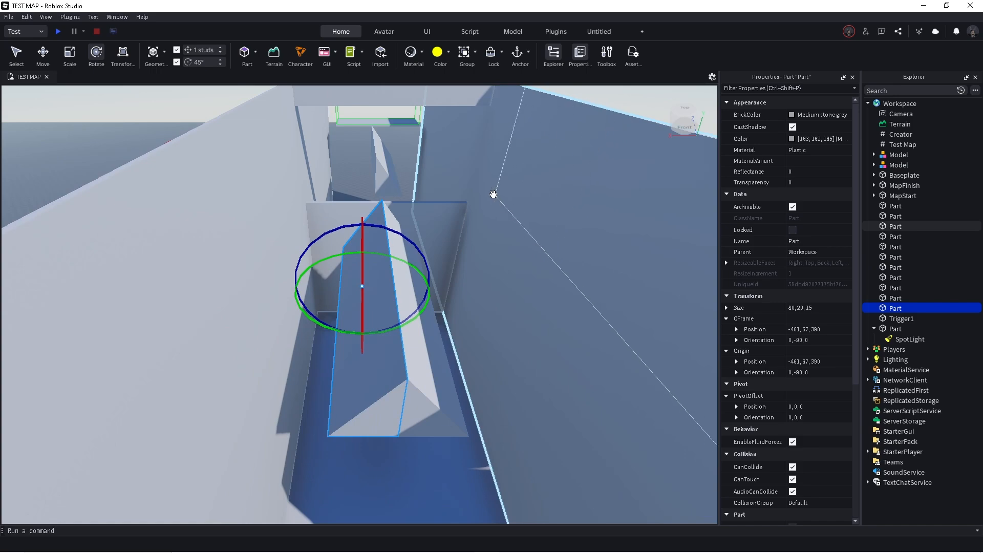
pyautogui.hotkey('ctrl', 'z')
pyautogui.hotkey('ctrl', 'z')
# - Rename the straight ramp nearest the spawn, at Z 526, as Surf
pyautogui.moveTo(450, 212); pyautogui.dragTo(462, 203, button='right')
pyautogui.press('w')
pyautogui.click(462, 203)
pyautogui.press('s')
pyautogui.press('a')
pyautogui.press('d')
pyautogui.press('a')
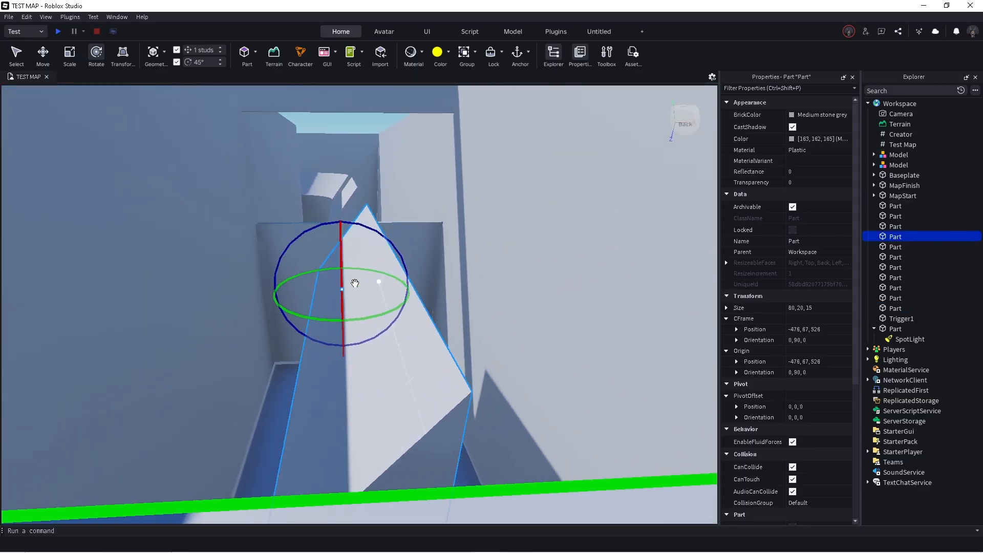
pyautogui.rightClick(892, 243)
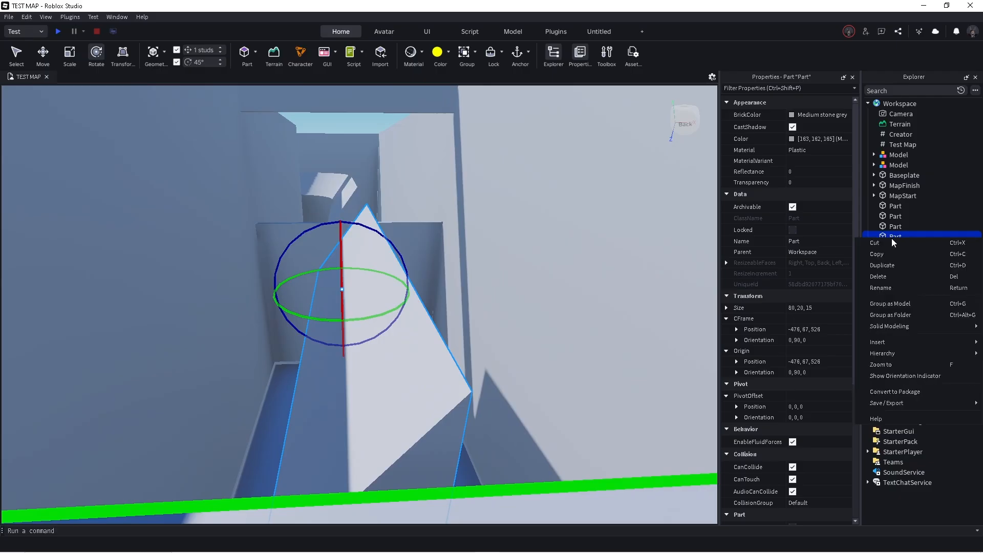
pyautogui.click(889, 286)
pyautogui.write('Surf')
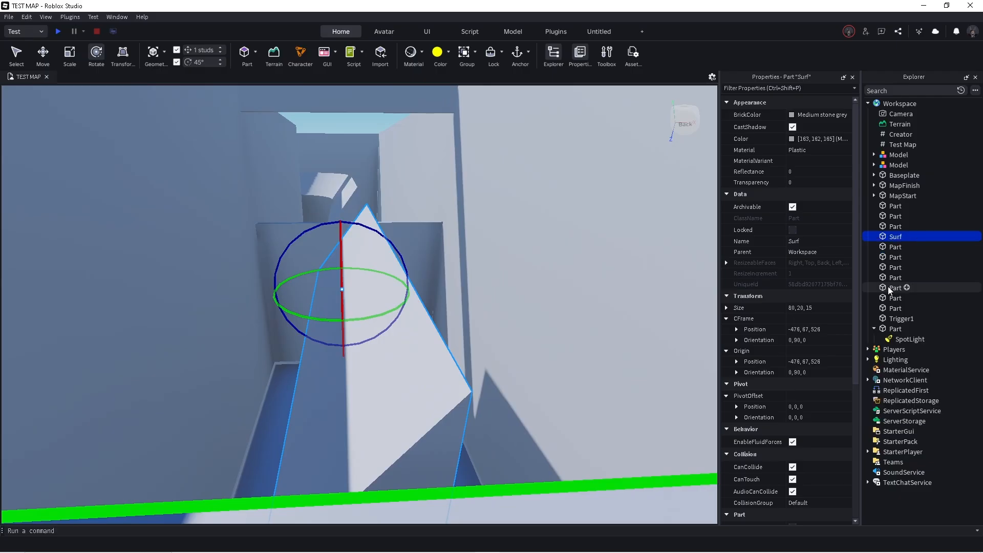
# - Rename the straight ramp at Z 390 as Surf
pyautogui.press('w')
pyautogui.moveTo(393, 179); pyautogui.dragTo(393, 179, button='right')
pyautogui.click(388, 216)
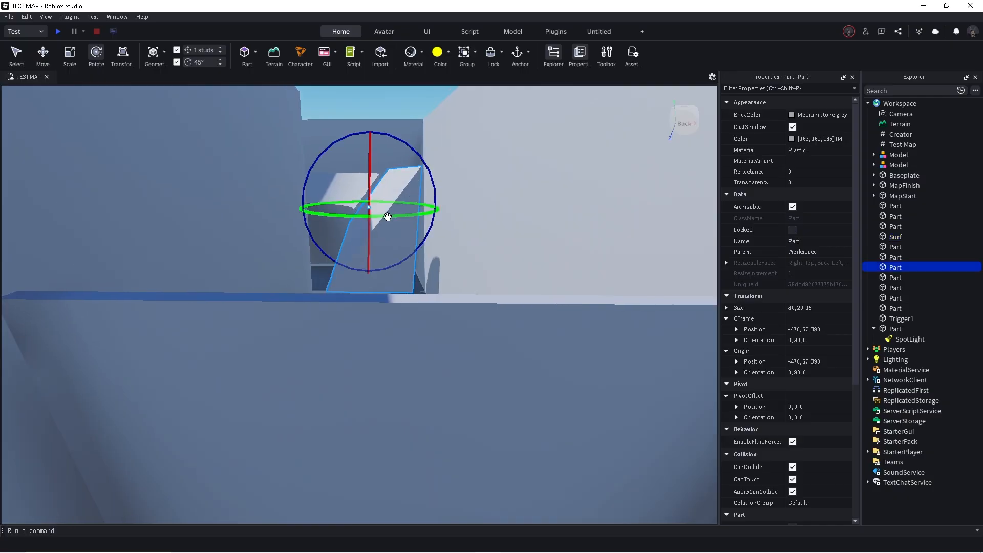
pyautogui.rightClick(901, 268)
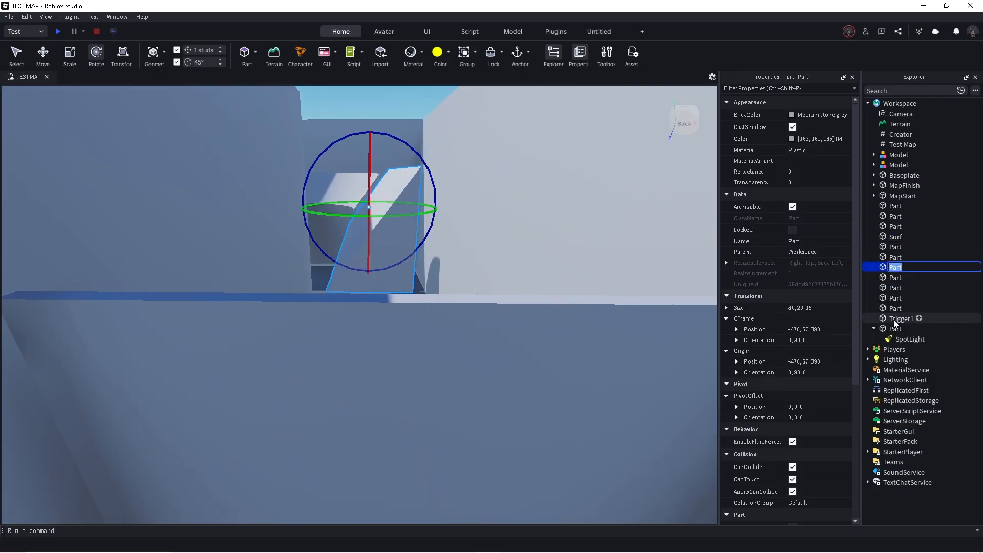
pyautogui.write('Surf')
pyautogui.press('Return')
# - Select all wedge parts inside the curved ramp model and rename them Surf
pyautogui.press('w')
pyautogui.moveTo(439, 132); pyautogui.dragTo(439, 133, button='right')
pyautogui.click(392, 232)
pyautogui.moveTo(392, 231); pyautogui.dragTo(392, 229, button='right')
pyautogui.press('s')
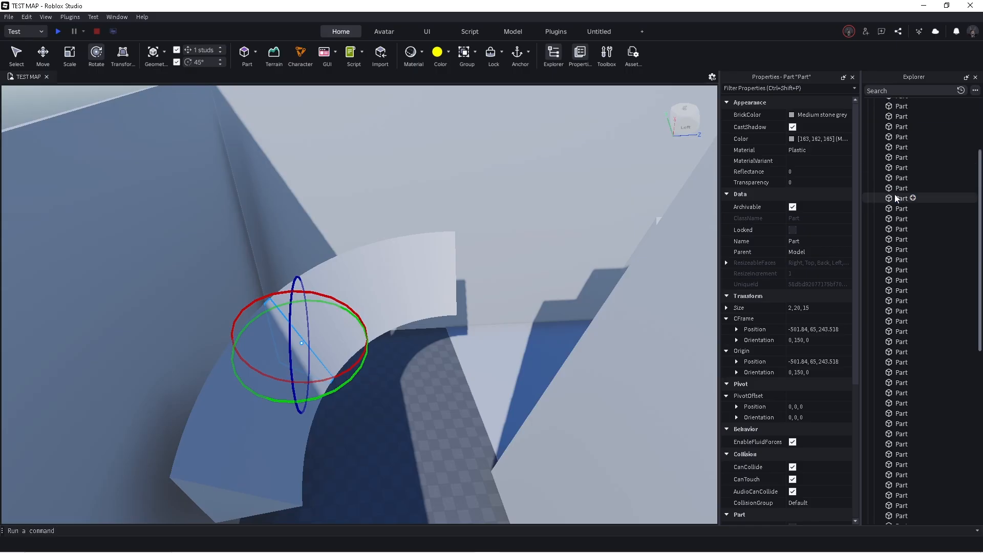
pyautogui.keyDown('shift'); pyautogui.click(896, 400); pyautogui.keyUp('shift')
pyautogui.scroll(5, 894, 277)
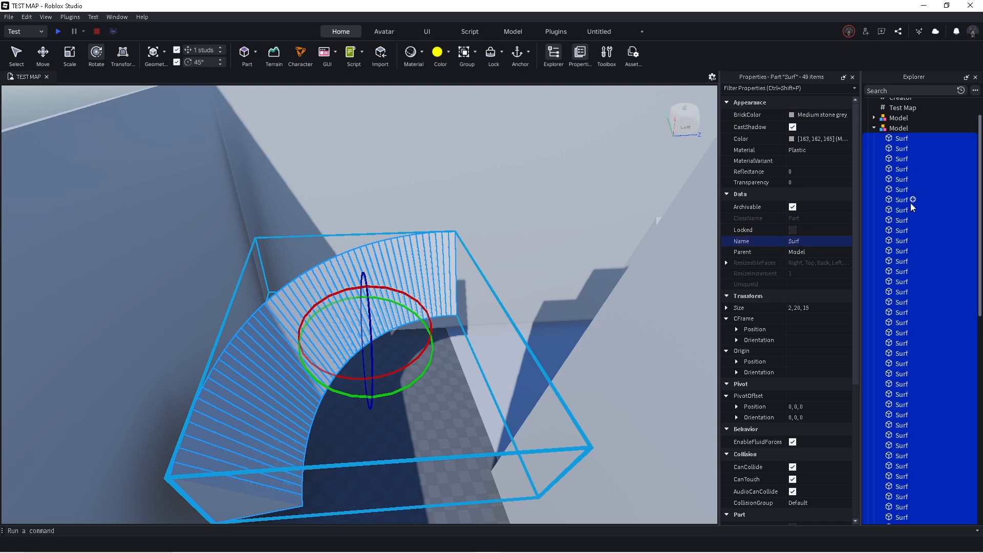
pyautogui.moveTo(911, 203); pyautogui.dragTo(497, 407)
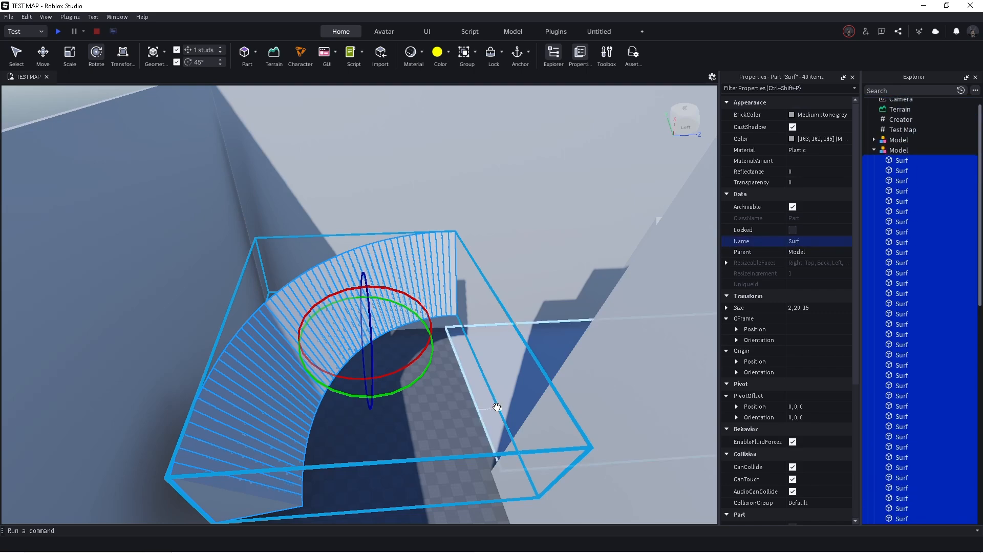
# - Duplicate the corridor's Trigger1 floor and move the copy beneath the curved ramp
pyautogui.click(540, 325)
pyautogui.moveTo(544, 324); pyautogui.dragTo(544, 325, button='right')
pyautogui.hotkey('ctrl', '2')
pyautogui.hotkey('ctrl', 'd')
pyautogui.moveTo(548, 213); pyautogui.dragTo(428, 200)
# - Resize the Trigger1 copy to 73 by 91 studs to cover the corner floor up to the corridor
pyautogui.hotkey('ctrl', '3')
pyautogui.moveTo(428, 200); pyautogui.dragTo(428, 200, button='right')
pyautogui.moveTo(637, 195); pyautogui.dragTo(636, 195, button='right')
pyautogui.moveTo(556, 235); pyautogui.dragTo(370, 287)
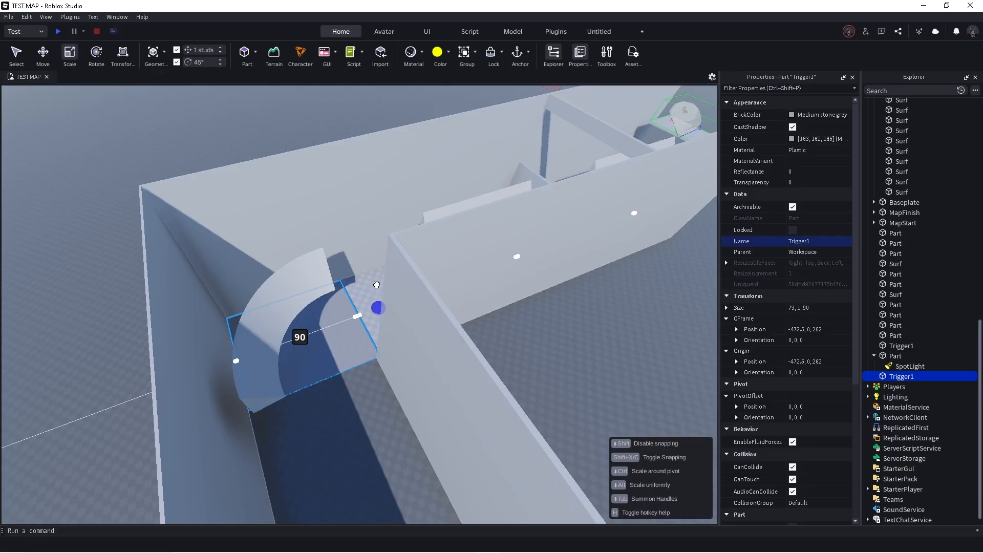
pyautogui.moveTo(377, 285); pyautogui.dragTo(377, 285)
pyautogui.moveTo(377, 285); pyautogui.dragTo(378, 284, button='right')
pyautogui.scroll(3, 378, 285)
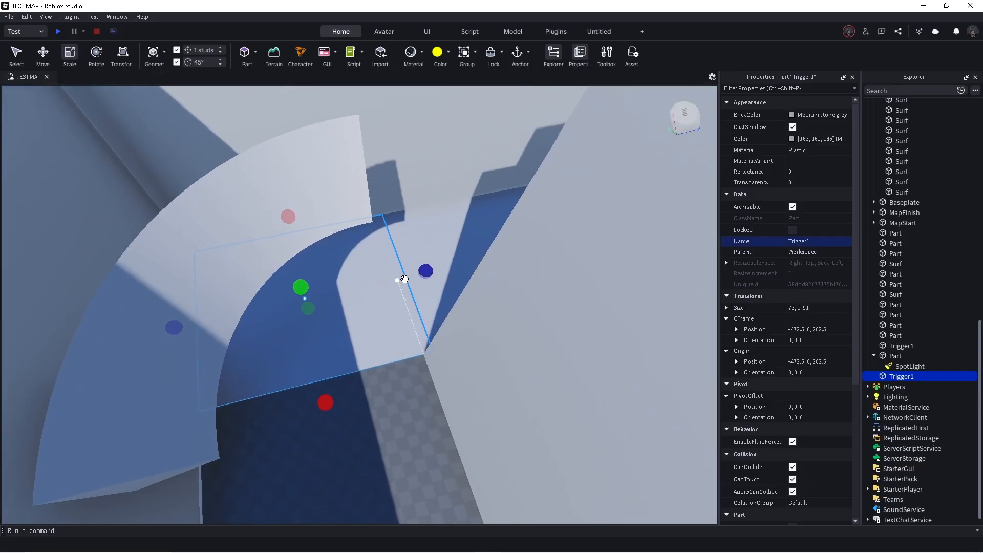
# - Duplicate the corner Trigger1 floor, reduce the copy's width to 87 studs, and move it into the side passage
pyautogui.hotkey('ctrl', 'd')
pyautogui.moveTo(424, 272); pyautogui.dragTo(415, 272)
pyautogui.moveTo(415, 272); pyautogui.dragTo(415, 272, button='right')
pyautogui.hotkey('ctrl', '2')
pyautogui.moveTo(354, 345); pyautogui.dragTo(348, 353)
pyautogui.moveTo(353, 346); pyautogui.dragTo(348, 352, button='right')
pyautogui.moveTo(348, 352); pyautogui.dragTo(261, 342)
pyautogui.moveTo(261, 342); pyautogui.dragTo(262, 340, button='right')
# - Stretch the new Trigger1 floor along the side passage to its open end
pyautogui.hotkey('ctrl', '3')
pyautogui.moveTo(335, 360); pyautogui.dragTo(271, 323)
pyautogui.moveTo(346, 363); pyautogui.dragTo(328, 353, button='right')
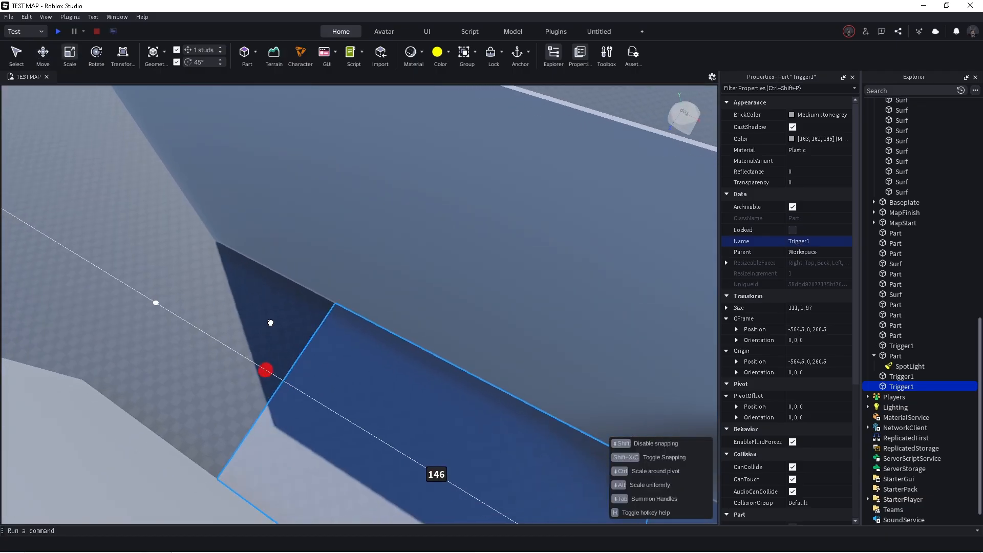
pyautogui.moveTo(271, 322); pyautogui.dragTo(229, 253)
pyautogui.click(238, 217)
pyautogui.moveTo(238, 216); pyautogui.dragTo(238, 217, button='right')
pyautogui.press('s')
pyautogui.click(444, 271)
pyautogui.press('d')
pyautogui.moveTo(361, 361); pyautogui.dragTo(359, 364)
# - Duplicate the Surf ramp at Z 390 and move the copy across the wall into the side passage
pyautogui.click(315, 349)
pyautogui.moveTo(315, 349); pyautogui.dragTo(314, 348, button='right')
pyautogui.press('w')
pyautogui.press('a')
pyautogui.click(382, 332)
pyautogui.press('s')
pyautogui.moveTo(383, 332); pyautogui.dragTo(383, 332, button='right')
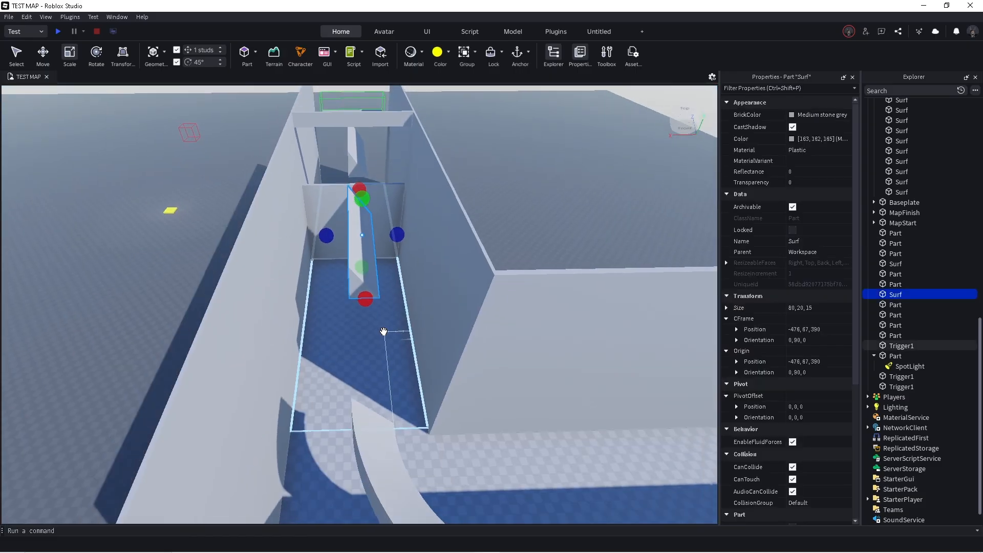
pyautogui.hotkey('ctrl', 'd')
pyautogui.moveTo(417, 233); pyautogui.dragTo(417, 234)
pyautogui.moveTo(417, 234); pyautogui.dragTo(417, 234, button='right')
pyautogui.moveTo(417, 234); pyautogui.dragTo(419, 234)
pyautogui.moveTo(417, 234); pyautogui.dragTo(419, 234, button='right')
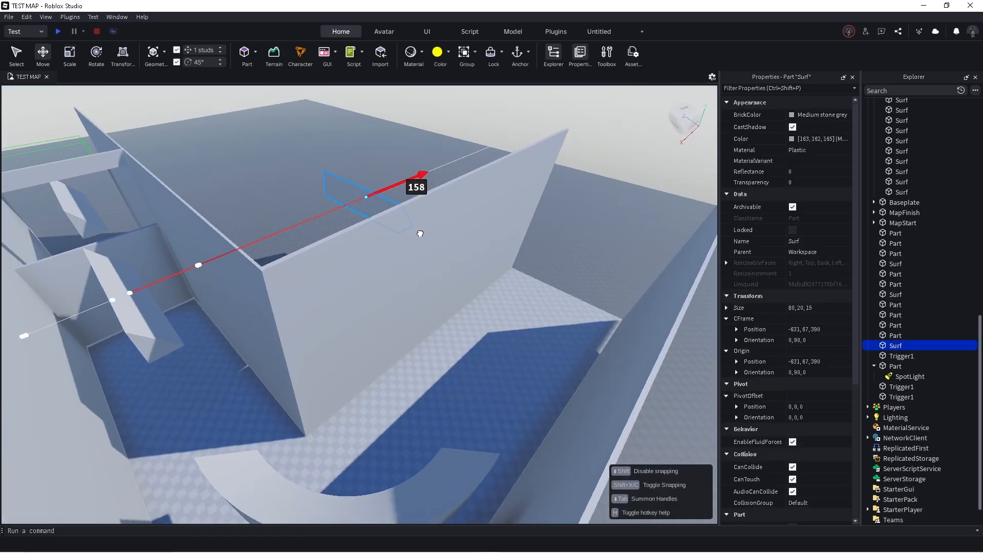
pyautogui.moveTo(419, 234); pyautogui.dragTo(454, 234)
# - Rotate the Surf ramp copy to a 180° orientation so it runs along the side passage
pyautogui.hotkey('ctrl', '3')
pyautogui.moveTo(454, 233); pyautogui.dragTo(455, 232, button='right')
pyautogui.hotkey('ctrl', '4')
pyautogui.press('d')
pyautogui.moveTo(461, 206); pyautogui.dragTo(498, 228)
# - Slide the rotated Surf ramp along the side passage to X -621, Z 240
pyautogui.hotkey('ctrl', '2')
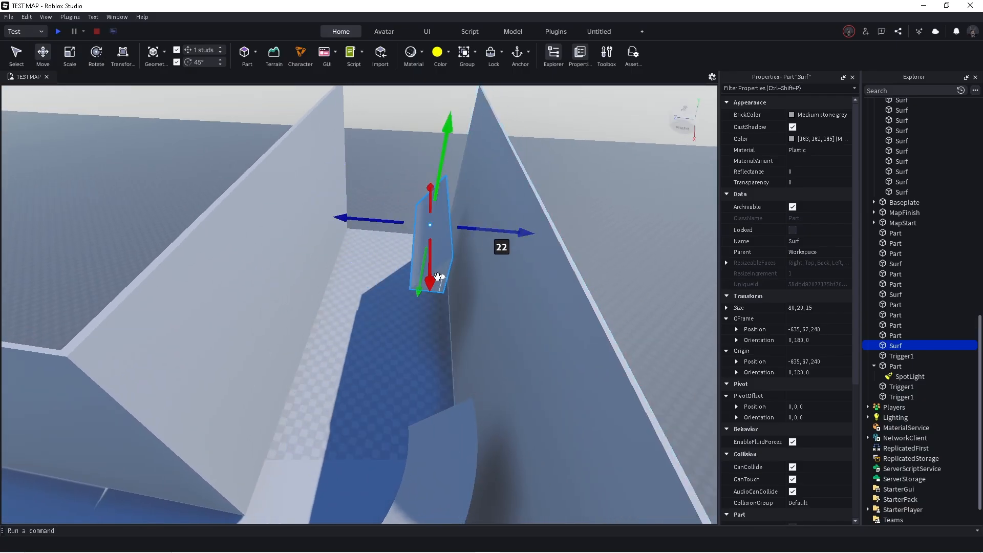
pyautogui.press('a')
pyautogui.moveTo(426, 283); pyautogui.dragTo(426, 282, button='right')
pyautogui.moveTo(244, 214); pyautogui.dragTo(220, 200)
# - Insert a block part at the side passage's open end at X -736, Z 244 and raise its height to 55 studs
pyautogui.press('s')
pyautogui.moveTo(220, 200); pyautogui.dragTo(220, 199, button='right')
pyautogui.press('s')
pyautogui.press('a')
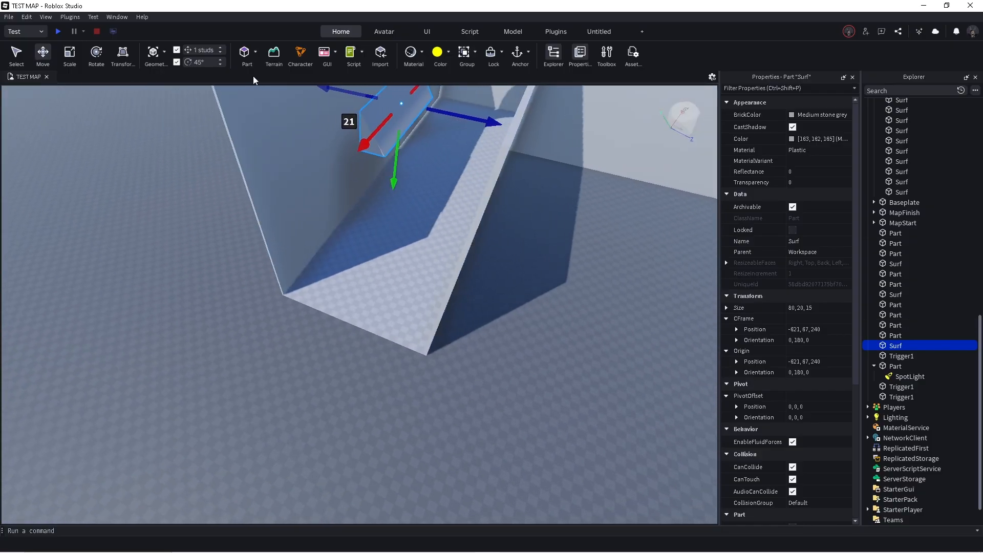
pyautogui.click(255, 53)
pyautogui.click(263, 81)
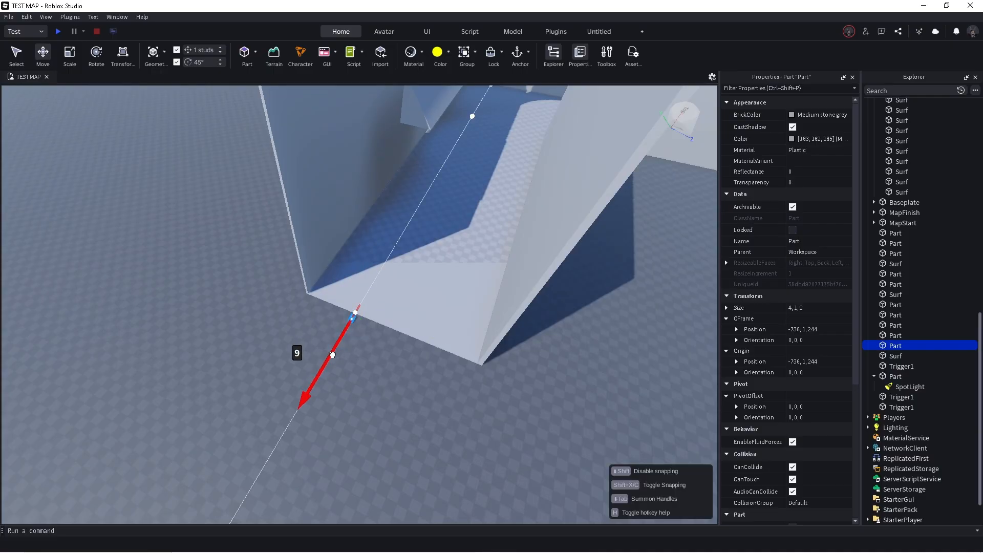
pyautogui.moveTo(351, 306)
pyautogui.mouseDown()
pyautogui.moveTo(358, 273)
pyautogui.moveTo(362, 308)
pyautogui.mouseUp()
pyautogui.press('a')
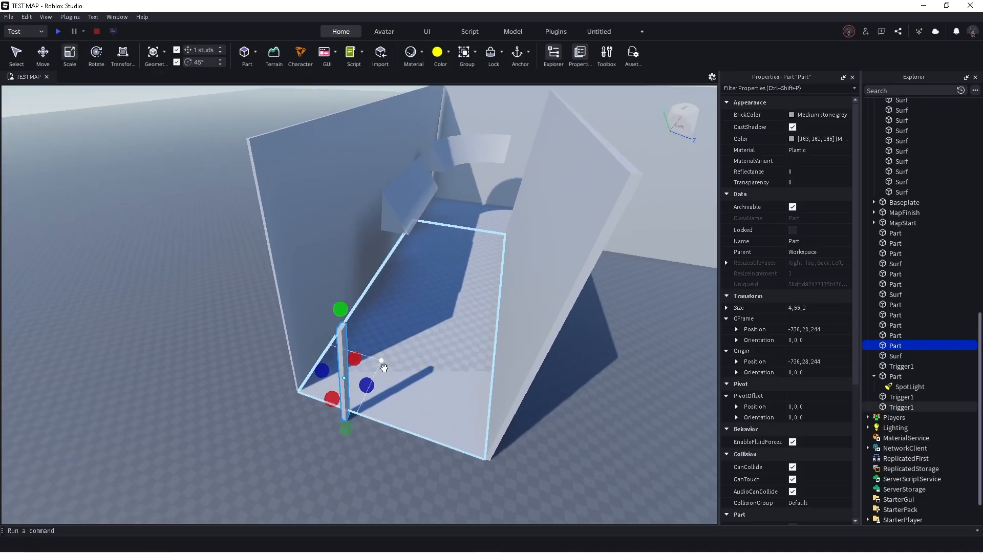
# - Widen the end block to 88 studs so it spans the side passage, and thicken it along the passage
pyautogui.moveTo(368, 388); pyautogui.dragTo(458, 426)
pyautogui.moveTo(544, 452); pyautogui.dragTo(544, 452)
pyautogui.press('a')
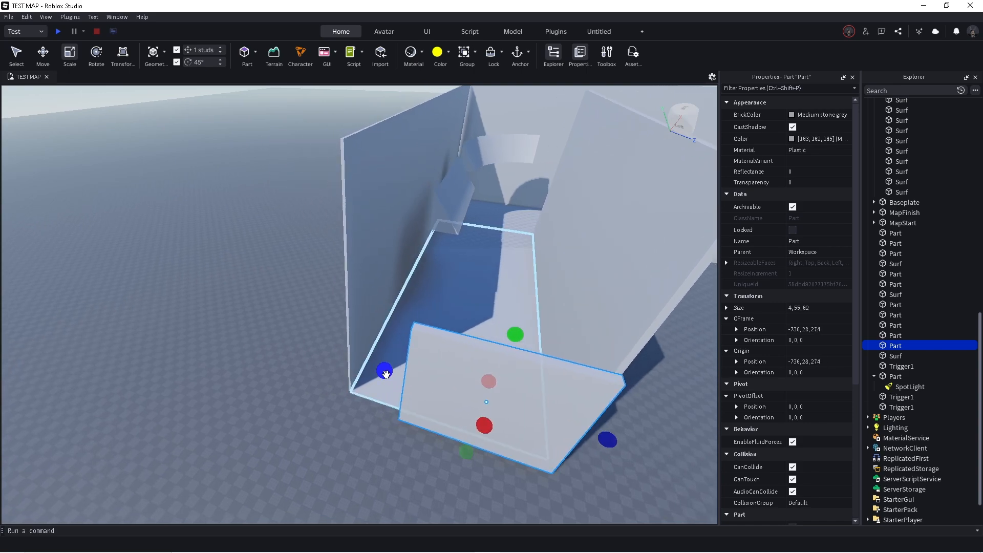
pyautogui.moveTo(385, 375); pyautogui.dragTo(327, 356)
pyautogui.press('d')
pyautogui.moveTo(428, 413); pyautogui.dragTo(420, 420)
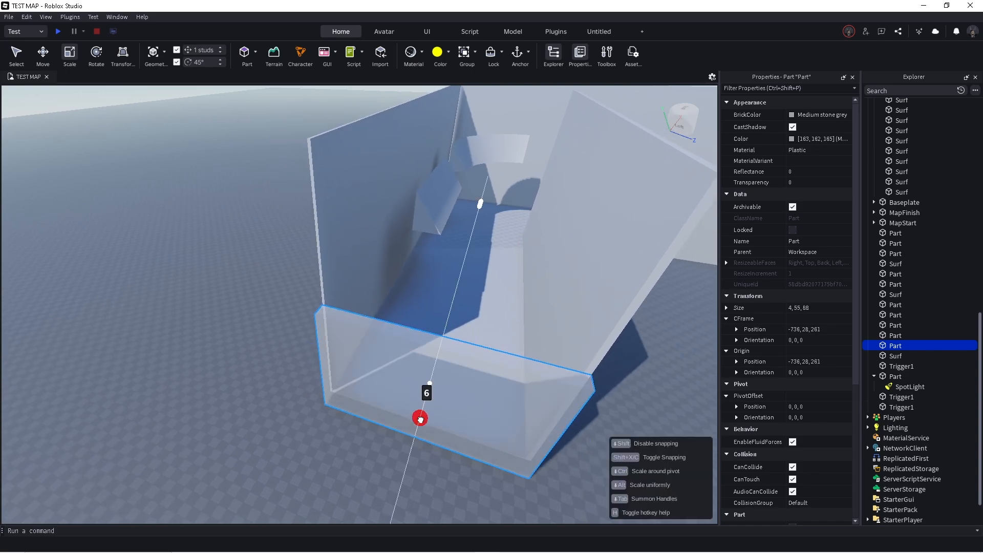
pyautogui.moveTo(368, 477); pyautogui.dragTo(368, 477)
# - Shift the side passage's Trigger1 floor toward the end block to X -620.5, Z 260.5
pyautogui.press('w')
pyautogui.moveTo(410, 340); pyautogui.dragTo(417, 329, button='right')
pyautogui.hotkey('ctrl', '2')
pyautogui.click(464, 354)
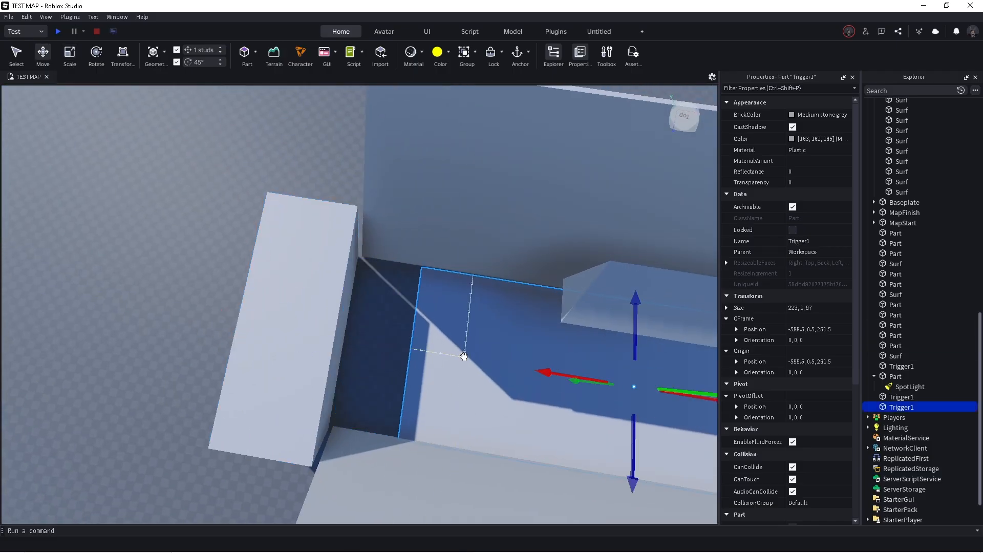
pyautogui.moveTo(367, 334); pyautogui.dragTo(450, 348)
# - Move MapFinish onto the top of the end block at X -720, Z 289 and raise it to Y 63
pyautogui.moveTo(463, 280); pyautogui.dragTo(462, 280, button='right')
pyautogui.press('s')
pyautogui.click(358, 178)
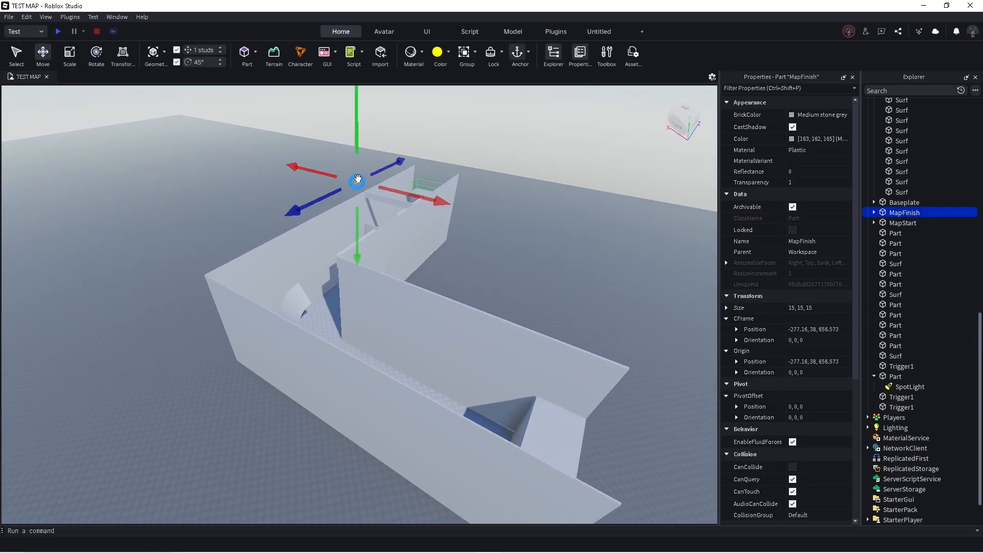
pyautogui.moveTo(356, 182); pyautogui.dragTo(346, 233)
pyautogui.press('f')
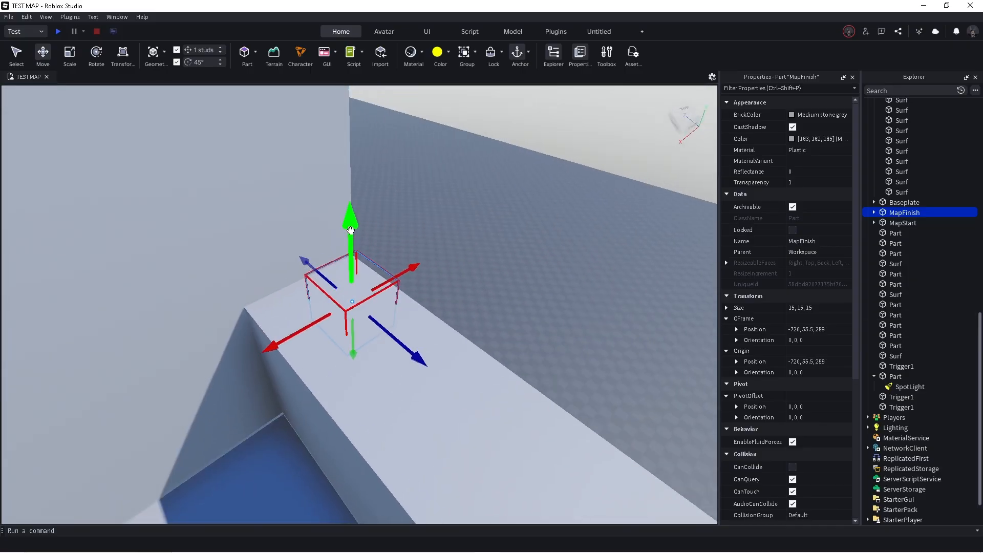
pyautogui.moveTo(374, 201); pyautogui.dragTo(376, 202)
# - Widen MapFinish to 86.5 studs so it spans the end block between the passage walls
pyautogui.moveTo(375, 201); pyautogui.dragTo(376, 200, button='right')
pyautogui.hotkey('ctrl', '3')
pyautogui.moveTo(319, 198); pyautogui.dragTo(471, 180)
pyautogui.press('d')
pyautogui.press('a')
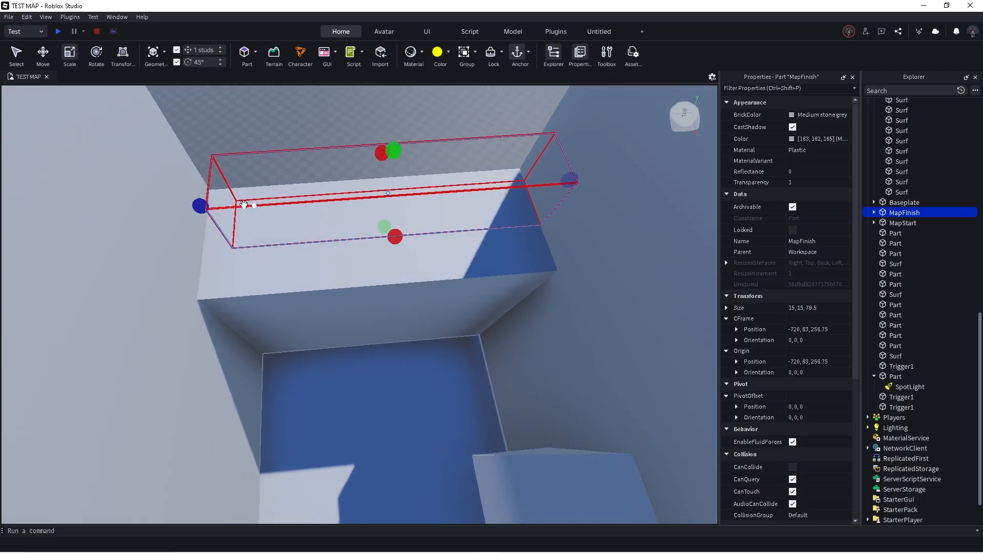
pyautogui.moveTo(228, 205); pyautogui.dragTo(227, 205)
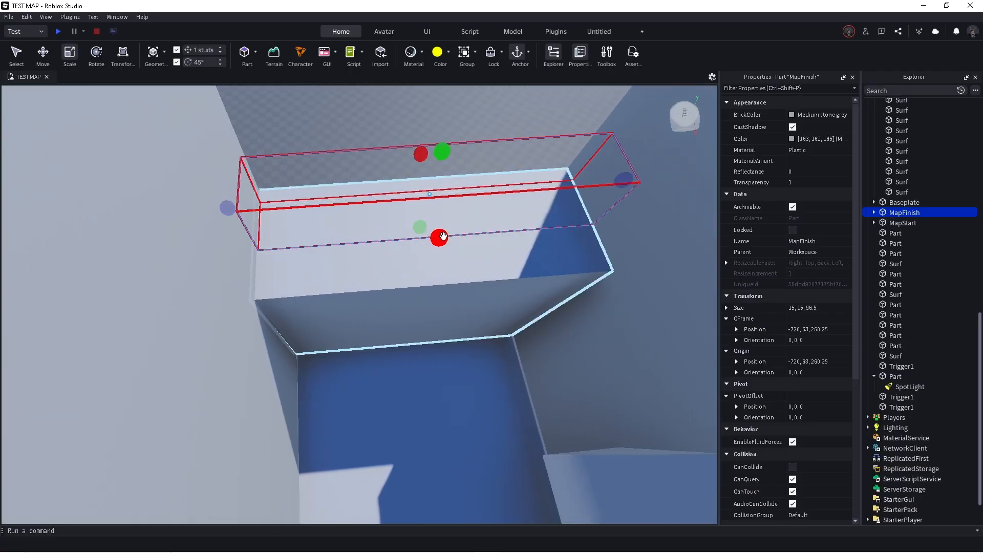
# - Enlarge MapFinish to 31 studs deep and 47 studs high above the end block
pyautogui.moveTo(439, 237); pyautogui.dragTo(459, 284)
pyautogui.moveTo(466, 234); pyautogui.dragTo(466, 235, button='right')
pyautogui.press('w')
pyautogui.moveTo(373, 313); pyautogui.dragTo(398, 321)
pyautogui.moveTo(397, 321); pyautogui.dragTo(397, 321, button='right')
pyautogui.press('s')
pyautogui.press('w')
pyautogui.press('w')
pyautogui.press('s')
pyautogui.moveTo(346, 267); pyautogui.dragTo(389, 197)
# - Duplicate the main corridor's Trigger1 floor and raise the copy to Y 111 as a roof
pyautogui.press('w')
pyautogui.moveTo(472, 191); pyautogui.dragTo(472, 192, button='right')
pyautogui.press('a')
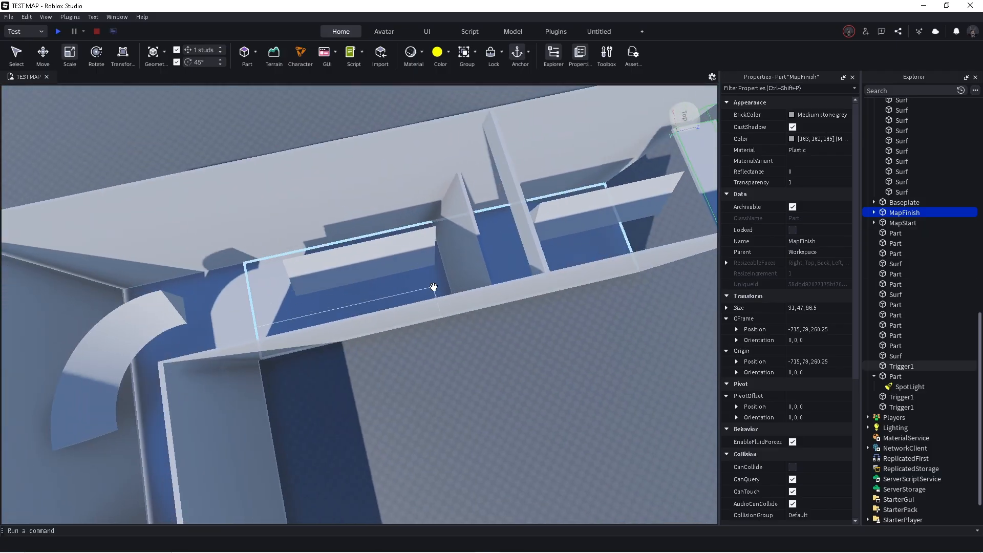
pyautogui.hotkey('ctrl', '2')
pyautogui.moveTo(439, 283); pyautogui.dragTo(431, 279, button='right')
pyautogui.moveTo(417, 285); pyautogui.dragTo(451, 172)
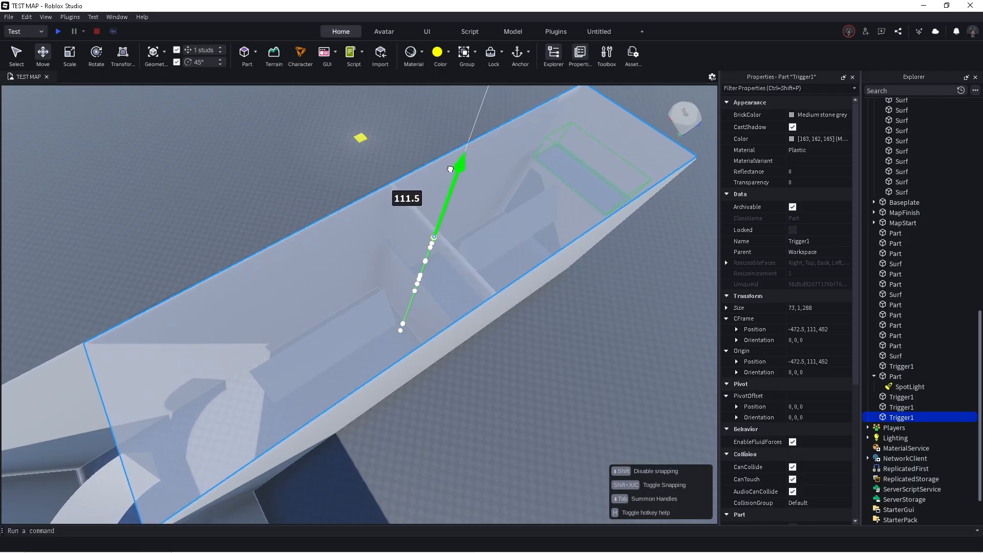
pyautogui.moveTo(450, 169); pyautogui.dragTo(450, 168, button='right')
# - Duplicate the Trigger1 floor in the corner section and raise the copy to Y 111 as its roof
pyautogui.scroll(-2, 449, 168)
pyautogui.click(387, 270)
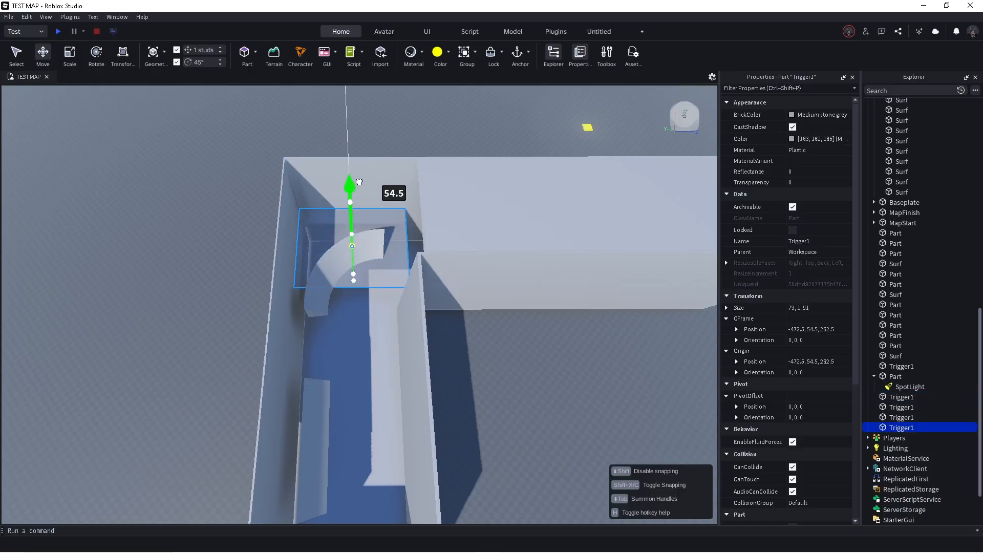
pyautogui.moveTo(367, 136); pyautogui.dragTo(367, 136)
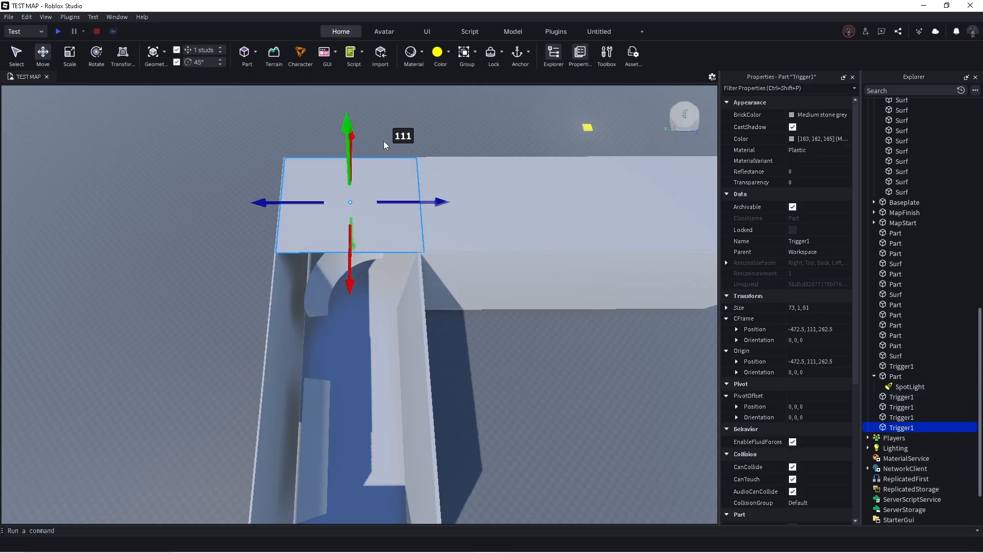
pyautogui.scroll(6, 433, 164)
pyautogui.moveTo(433, 164); pyautogui.dragTo(432, 164, button='right')
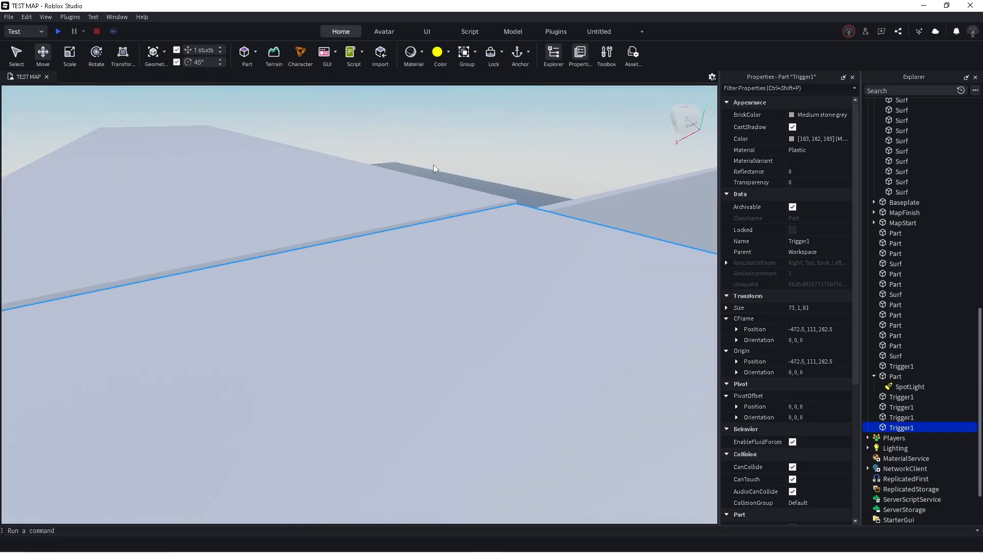
# - Duplicate the side passage's Trigger1 floor and raise the copy to the wall tops as a roof
pyautogui.moveTo(512, 295); pyautogui.dragTo(512, 293)
pyautogui.moveTo(457, 231); pyautogui.dragTo(456, 232, button='right')
pyautogui.click(412, 291)
pyautogui.moveTo(411, 287); pyautogui.dragTo(411, 288, button='right')
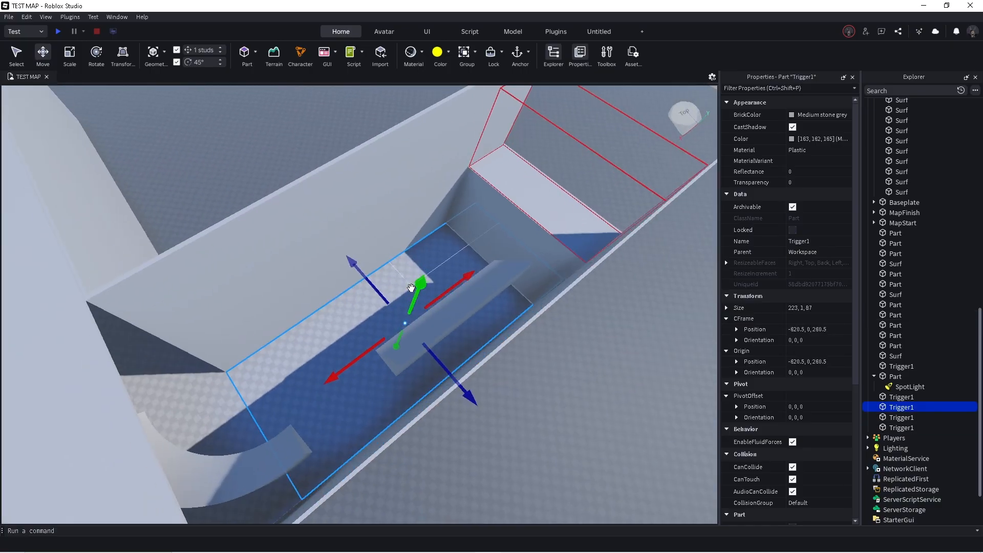
pyautogui.moveTo(415, 287); pyautogui.dragTo(442, 168)
# - Duplicate the end block as a 1-stud-thick panel at X -731 and raise its height to close off the passage end
pyautogui.click(255, 142)
pyautogui.moveTo(258, 141); pyautogui.dragTo(258, 142, button='right')
pyautogui.press('w')
pyautogui.click(318, 329)
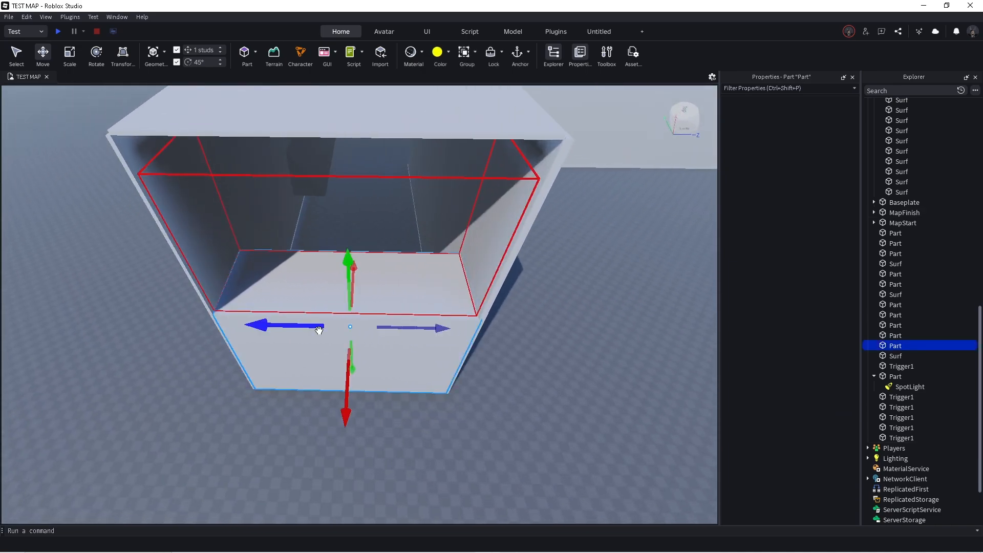
pyautogui.press('s')
pyautogui.moveTo(319, 330); pyautogui.dragTo(318, 331, button='right')
pyautogui.moveTo(354, 319); pyautogui.dragTo(394, 301)
pyautogui.press('a')
pyautogui.hotkey('ctrl', '3')
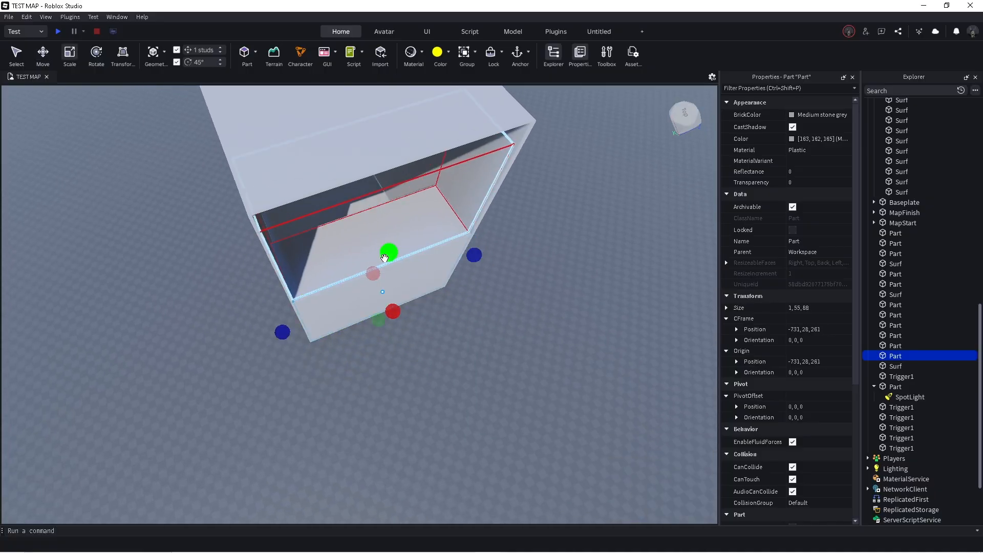
pyautogui.moveTo(385, 258); pyautogui.dragTo(403, 201)
# - Duplicate the start platform as a 60 by 1 by 5 stud strip along its outer edge at Z 598.5
pyautogui.moveTo(404, 202); pyautogui.dragTo(403, 201, button='right')
pyautogui.press('w')
pyautogui.click(394, 248)
pyautogui.press('a')
pyautogui.moveTo(395, 248); pyautogui.dragTo(395, 249, button='right')
pyautogui.hotkey('ctrl', '2')
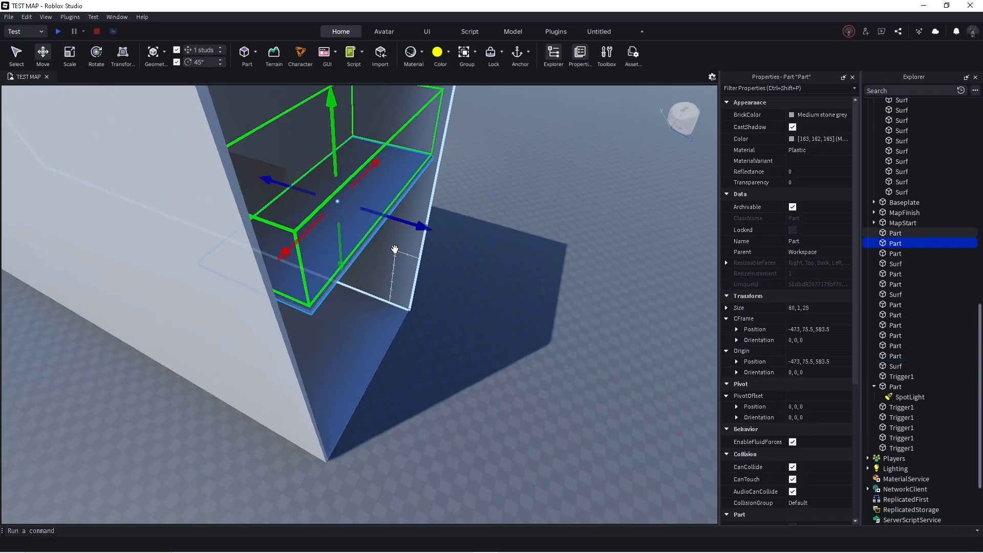
pyautogui.moveTo(413, 227)
pyautogui.mouseDown()
pyautogui.moveTo(532, 253)
pyautogui.moveTo(424, 238)
pyautogui.mouseUp()
pyautogui.press('d')
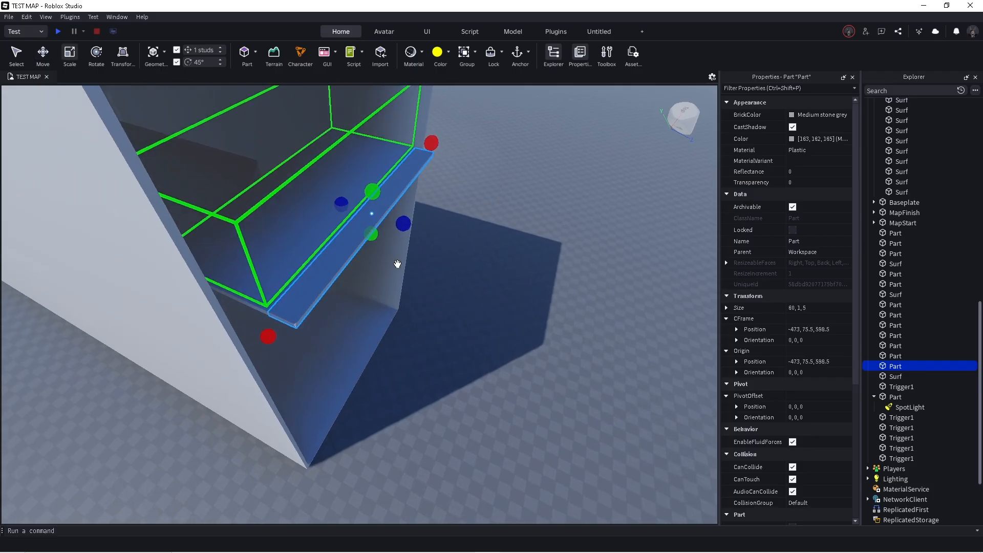
# - Scale the strip into a 68 by 108 by 4 stud wall closing the corridor's start end
pyautogui.moveTo(358, 233); pyautogui.dragTo(331, 397)
pyautogui.moveTo(283, 434); pyautogui.dragTo(256, 468)
pyautogui.press('a')
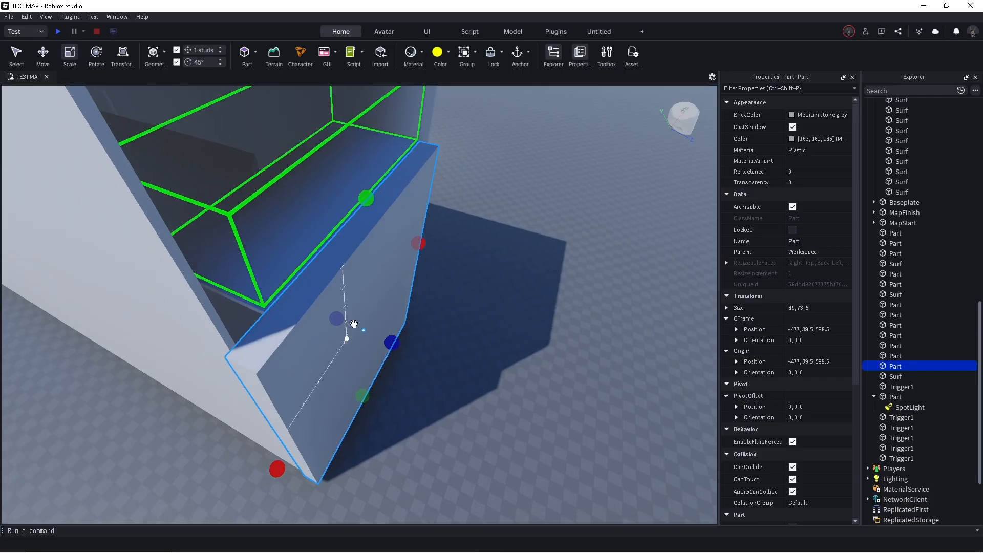
pyautogui.moveTo(360, 318); pyautogui.dragTo(363, 319)
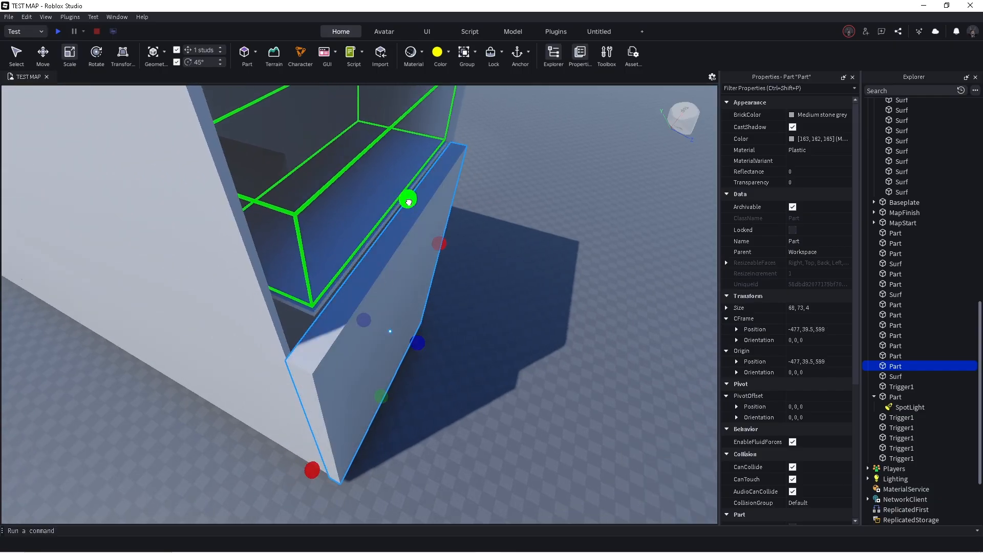
pyautogui.moveTo(408, 201); pyautogui.dragTo(462, 190)
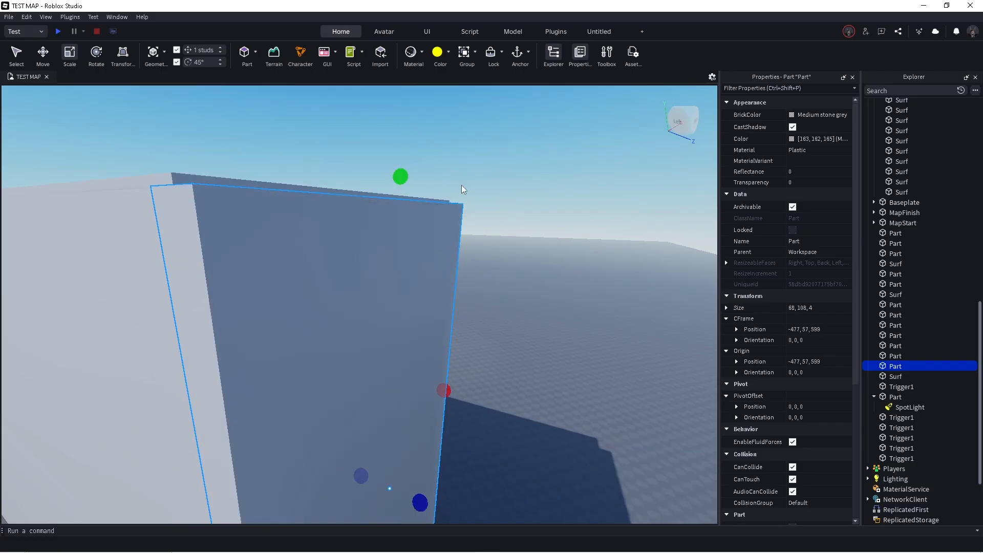
# - Move the yellow SpotLight part from the baseplate into the corridor at X -471.5, Y 91.5, Z 573.5
pyautogui.moveTo(461, 185); pyautogui.dragTo(465, 186, button='right')
pyautogui.moveTo(357, 333); pyautogui.dragTo(404, 351)
pyautogui.moveTo(403, 352); pyautogui.dragTo(404, 351, button='right')
pyautogui.click(404, 352)
pyautogui.press('w')
pyautogui.click(404, 351)
pyautogui.hotkey('ctrl', '2')
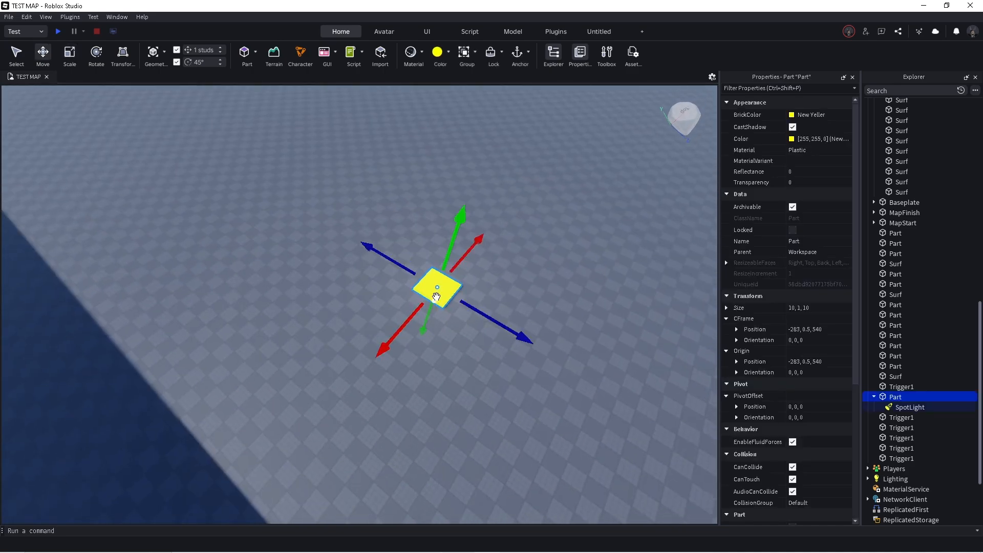
pyautogui.moveTo(437, 288); pyautogui.dragTo(423, 284)
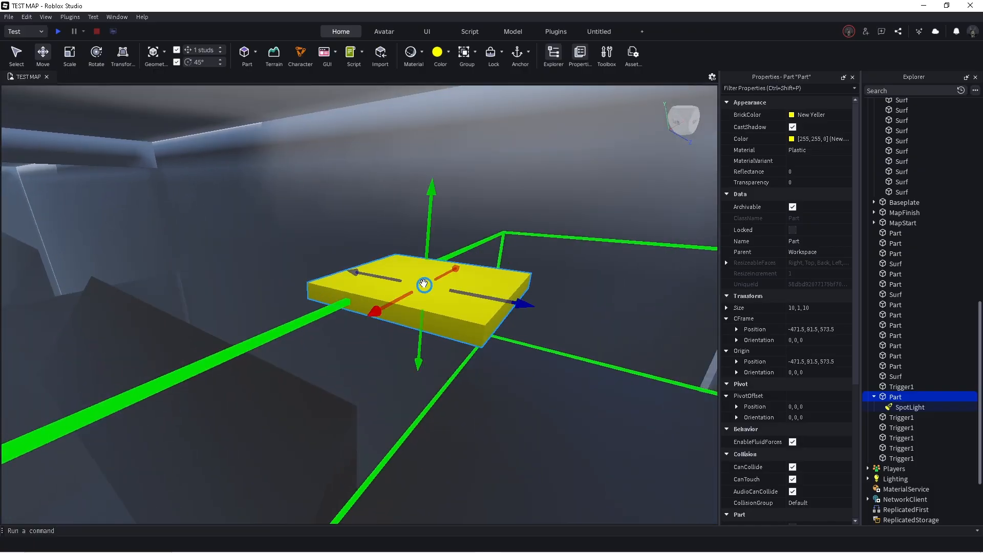
# - Slide the yellow light part along the corridor to Z 540.5, in front of the start area
pyautogui.press('w')
pyautogui.moveTo(422, 284); pyautogui.dragTo(421, 281, button='right')
pyautogui.press('w')
pyautogui.press('w')
pyautogui.moveTo(478, 289); pyautogui.dragTo(327, 305)
pyautogui.press('a')
pyautogui.moveTo(326, 305); pyautogui.dragTo(327, 305, button='right')
# - Rotate the yellow light part 90° to orientation 0, 0, 90 so it stands upright
pyautogui.hotkey('ctrl', '3')
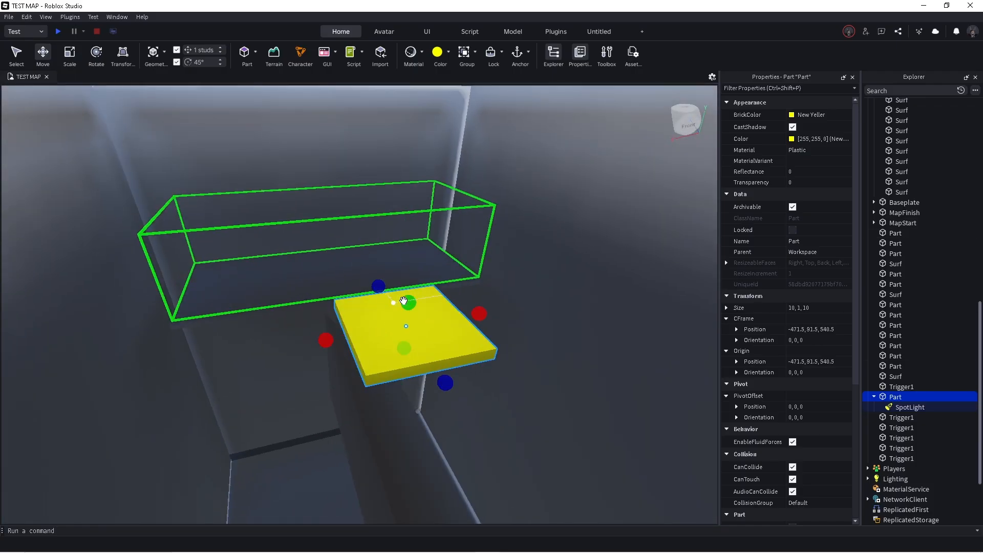
pyautogui.moveTo(403, 300); pyautogui.dragTo(395, 303, button='right')
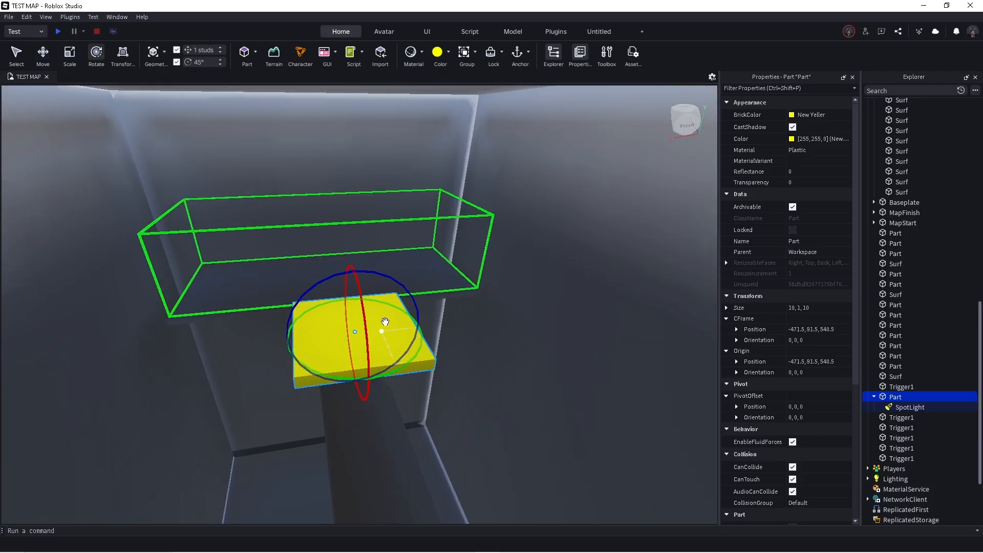
pyautogui.moveTo(385, 322); pyautogui.dragTo(381, 357)
pyautogui.hotkey('ctrl', '2')
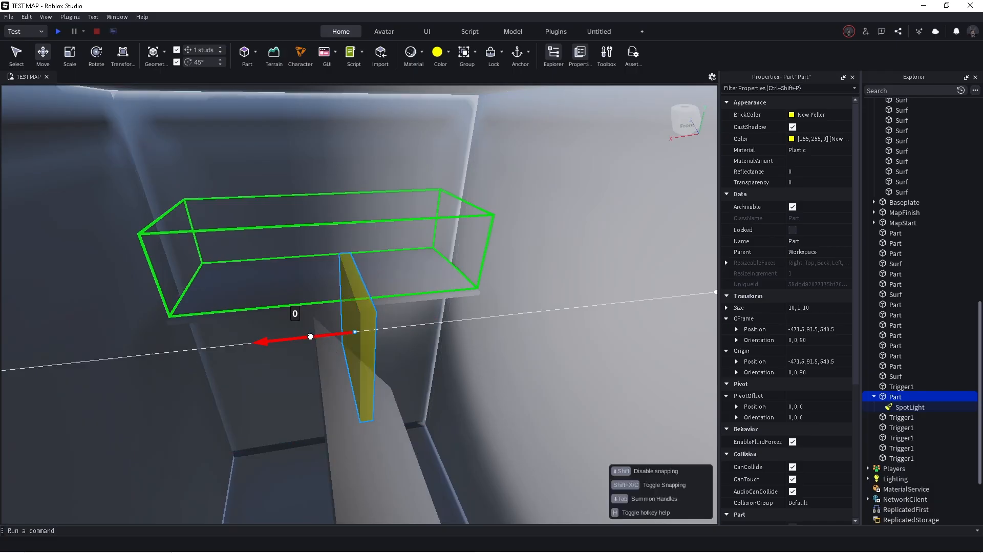
# - Place the light on the side wall at X -436.5 and a duplicate, turned to 0, 180, 90, on the opposite wall at X -508.5
pyautogui.moveTo(310, 337); pyautogui.dragTo(309, 298)
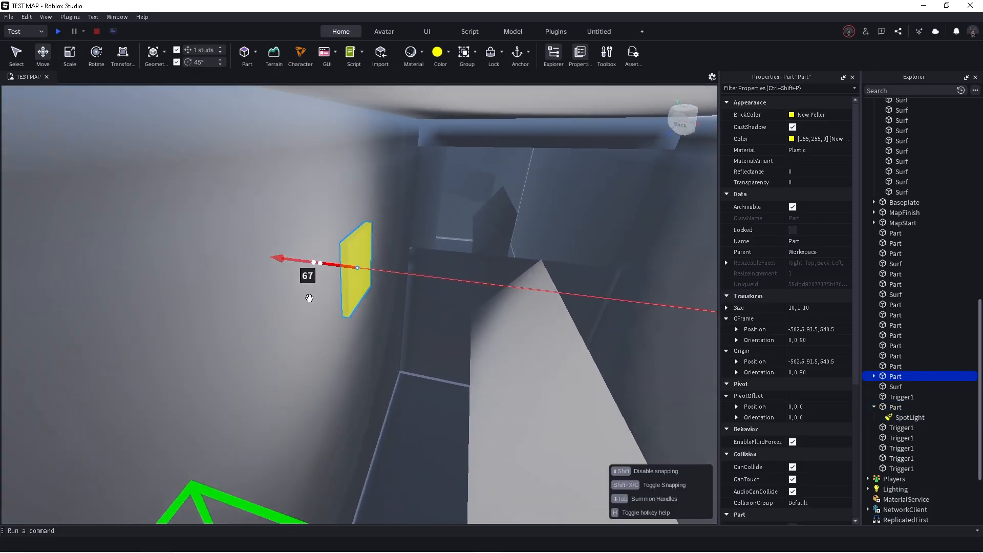
pyautogui.moveTo(380, 299); pyautogui.dragTo(343, 215)
pyautogui.press('a')
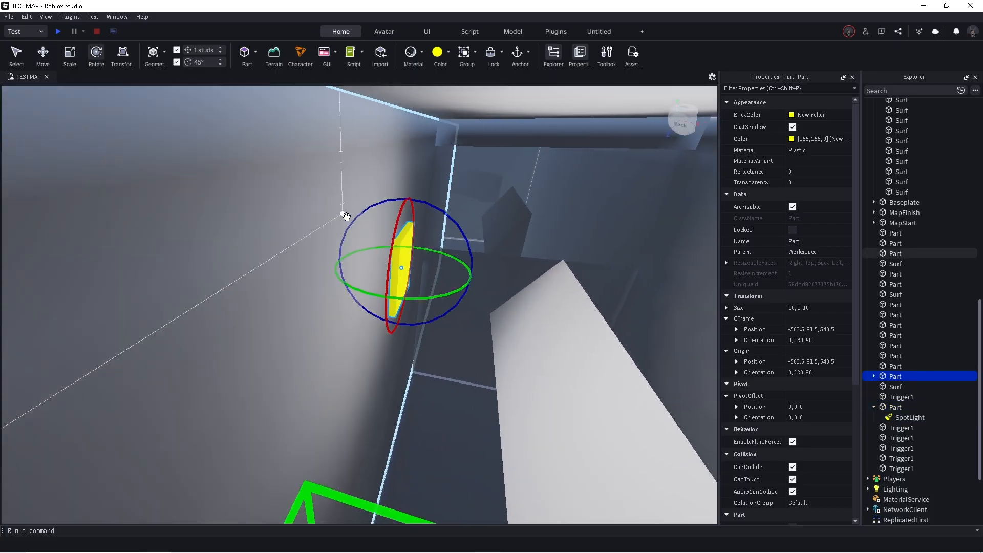
pyautogui.hotkey('ctrl', '2')
pyautogui.moveTo(406, 262); pyautogui.dragTo(374, 259)
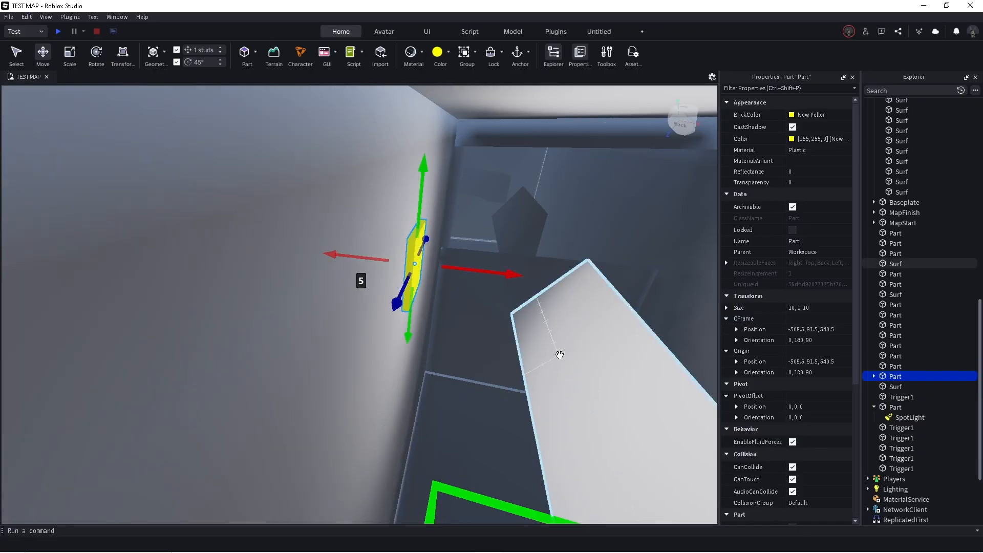
# - Slide the duplicate light along its wall so it sits above the MapStart area
pyautogui.press('d')
pyautogui.moveTo(472, 164); pyautogui.dragTo(472, 166, button='right')
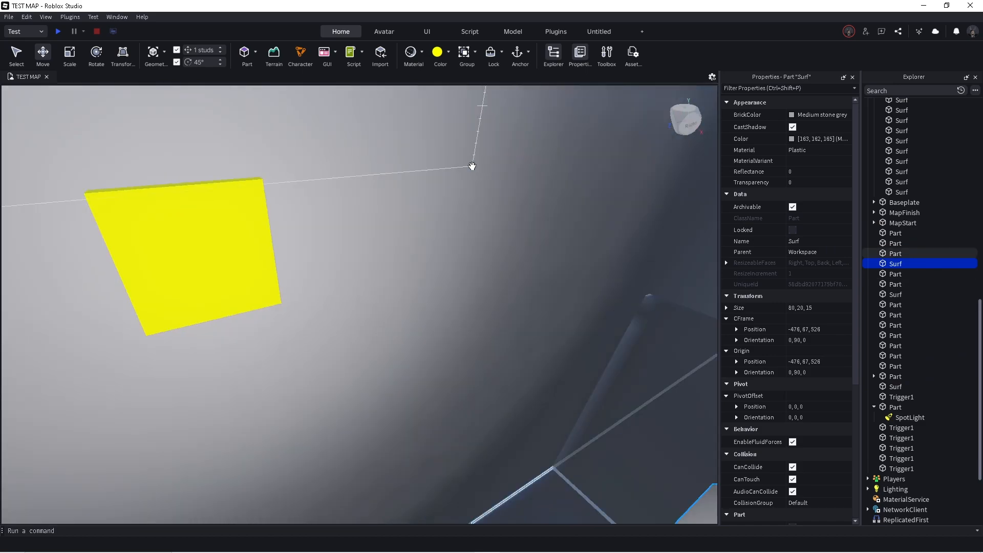
pyautogui.press('s')
pyautogui.click(334, 232)
pyautogui.moveTo(334, 232); pyautogui.dragTo(335, 232, button='right')
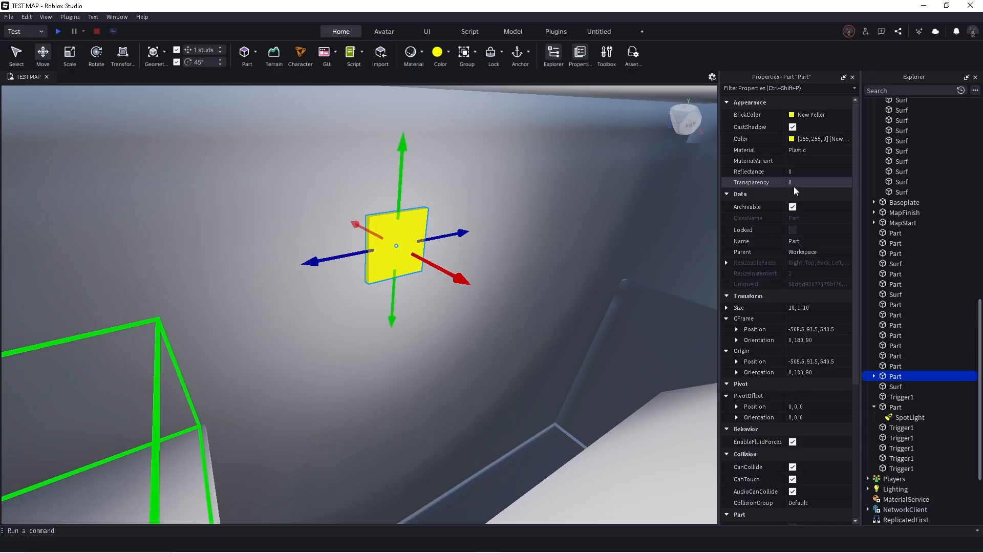
pyautogui.moveTo(581, 265); pyautogui.dragTo(544, 295, button='right')
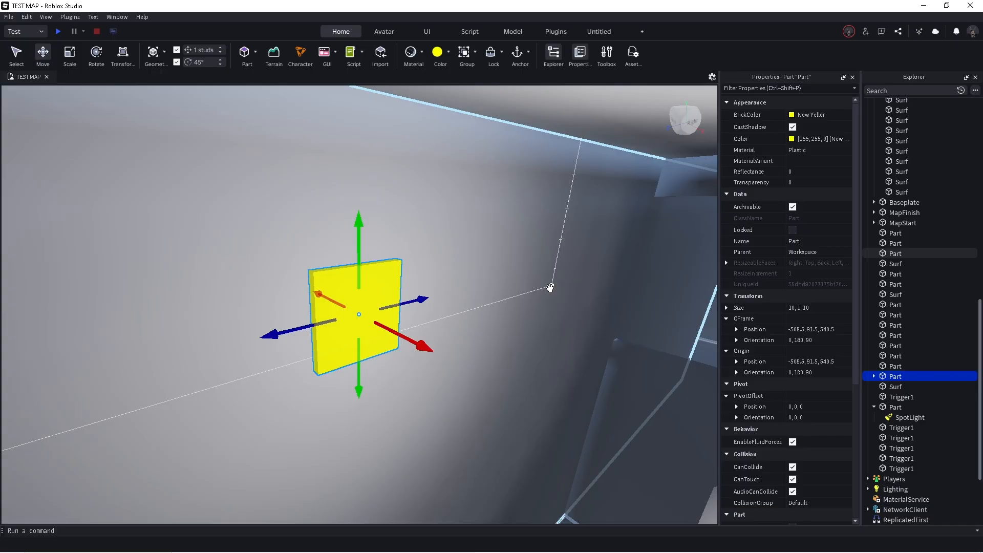
pyautogui.moveTo(550, 287); pyautogui.dragTo(550, 288, button='right')
pyautogui.press('a')
pyautogui.moveTo(491, 275); pyautogui.dragTo(415, 232)
# - Slide the original light along the opposite wall to Z 585.5, above the MapStart area
pyautogui.moveTo(415, 232); pyautogui.dragTo(422, 209, button='right')
pyautogui.click(420, 210)
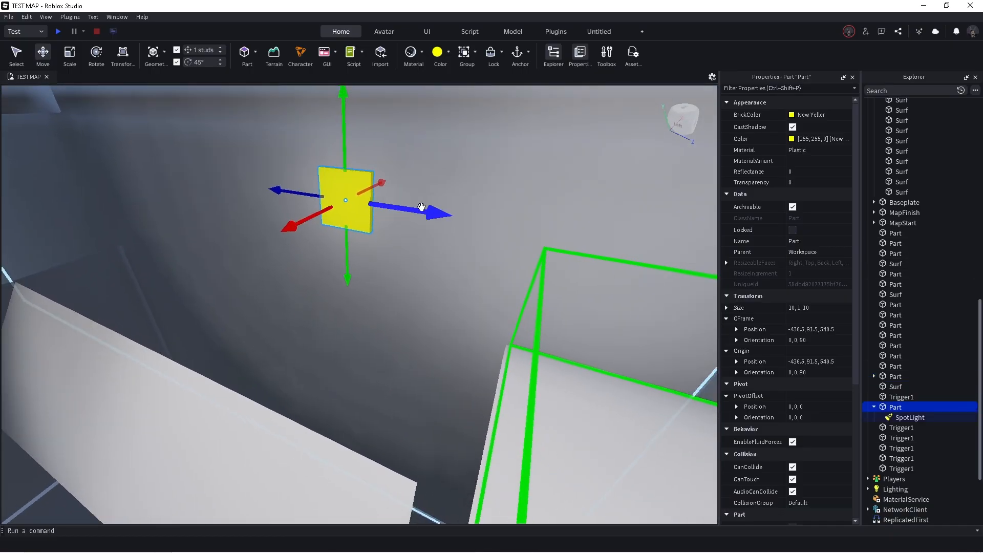
pyautogui.press('d')
pyautogui.moveTo(422, 209); pyautogui.dragTo(436, 202)
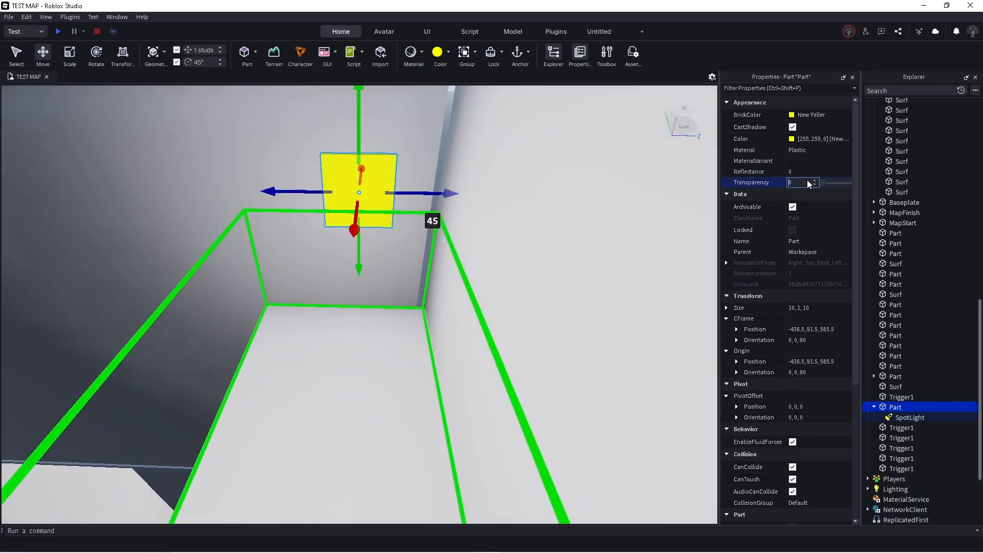
# - Make the two yellow wall light parts invisible by setting their transparency to 1
pyautogui.moveTo(481, 259); pyautogui.dragTo(466, 268, button='right')
pyautogui.click(481, 260)
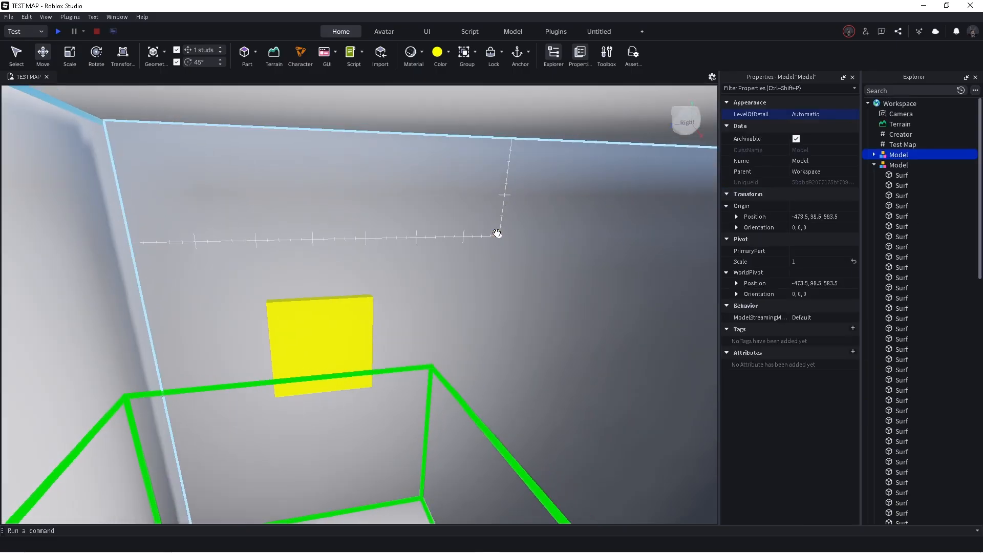
pyautogui.press('w')
pyautogui.moveTo(496, 234); pyautogui.dragTo(505, 253, button='right')
pyautogui.keyDown('alt'); pyautogui.click(425, 290); pyautogui.keyUp('alt')
# - Duplicate the invisible light on the X -508.5 wall three times, spacing the copies along the corridor to Z 399.5
pyautogui.press('s')
pyautogui.hotkey('ctrl', 'd')
pyautogui.press('d')
pyautogui.moveTo(475, 319); pyautogui.dragTo(506, 321)
pyautogui.hotkey('ctrl', 'd')
pyautogui.press('d')
pyautogui.moveTo(503, 320); pyautogui.dragTo(503, 320, button='right')
pyautogui.moveTo(507, 320); pyautogui.dragTo(503, 319)
pyautogui.moveTo(504, 320); pyautogui.dragTo(504, 320, button='right')
pyautogui.hotkey('ctrl', 'd')
pyautogui.moveTo(410, 297); pyautogui.dragTo(410, 298)
pyautogui.moveTo(409, 298); pyautogui.dragTo(410, 297, button='right')
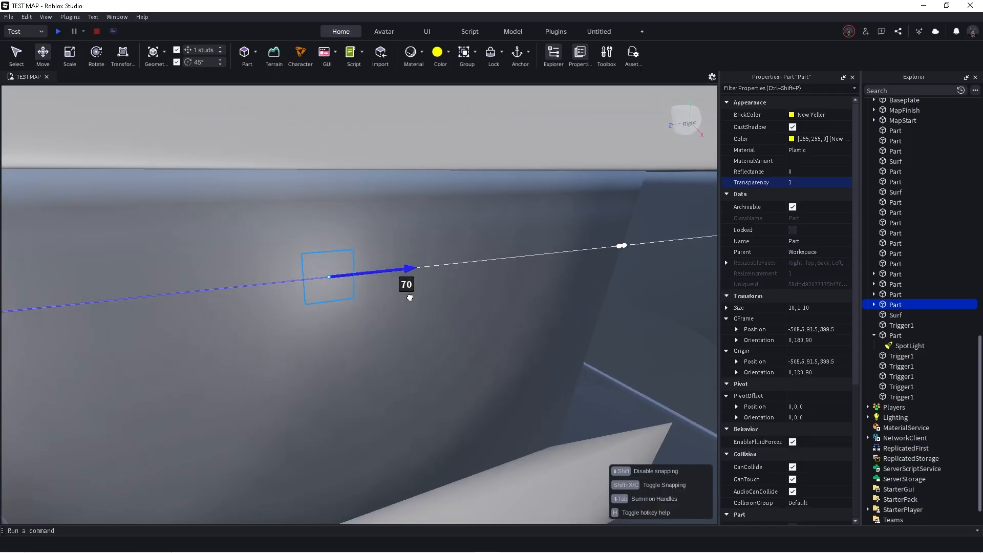
# - Move the selected light on the X -508.5 wall to Z 378.5, and place one more copy at Z 317.5
pyautogui.moveTo(418, 296); pyautogui.dragTo(417, 296)
pyautogui.press('w')
pyautogui.moveTo(417, 296); pyautogui.dragTo(418, 296, button='right')
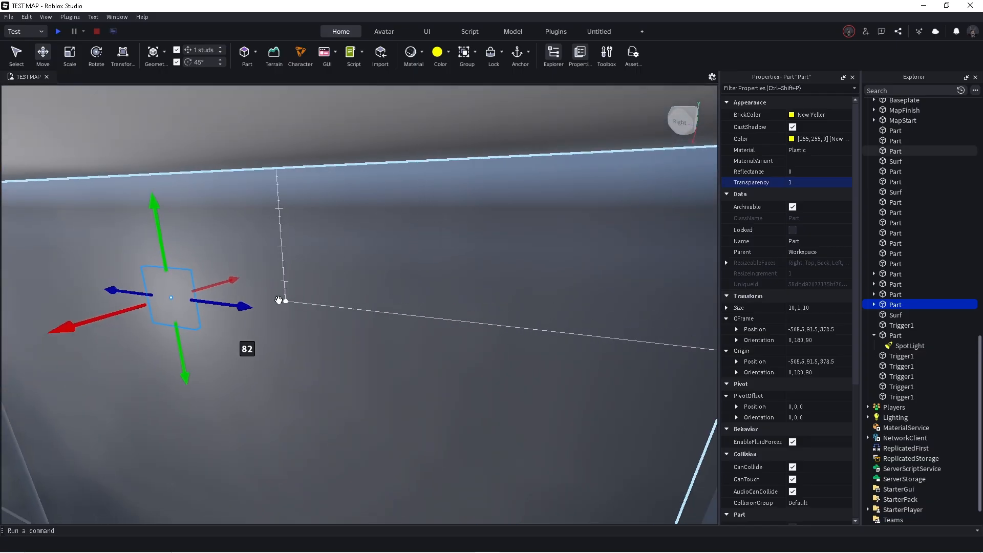
pyautogui.hotkey('ctrl', 'd')
pyautogui.moveTo(235, 305); pyautogui.dragTo(235, 305)
pyautogui.moveTo(235, 306); pyautogui.dragTo(235, 305, button='right')
pyautogui.moveTo(235, 305); pyautogui.dragTo(235, 305)
# - Duplicate the light on the opposite X -436.5 wall five times along the corridor, bringing the last copy to X -481.5, Z 257.5
pyautogui.moveTo(235, 305); pyautogui.dragTo(358, 266, button='right')
pyautogui.press('w')
pyautogui.scroll(-3, 384, 272)
pyautogui.press('d')
pyautogui.press('w')
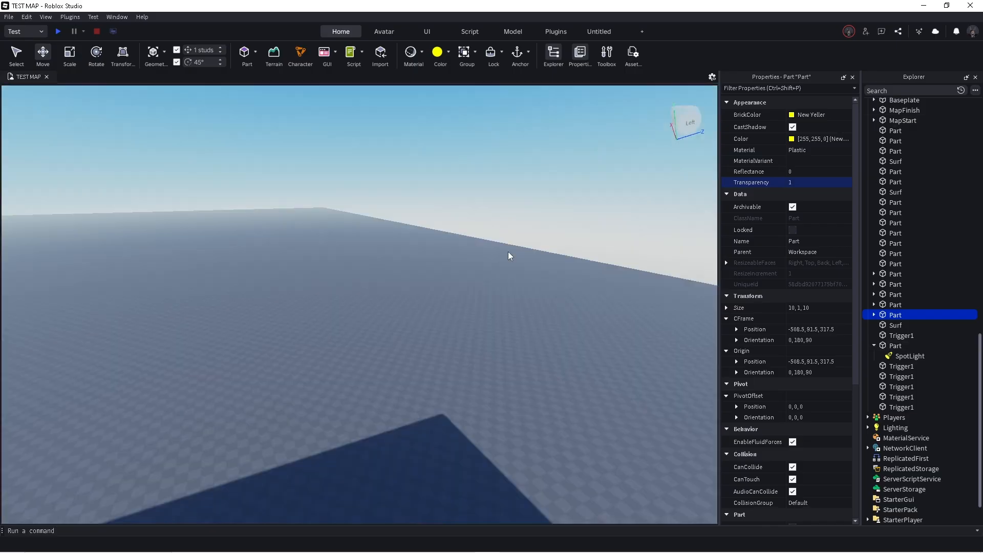
pyautogui.press('s')
pyautogui.moveTo(507, 249); pyautogui.dragTo(481, 284, button='right')
pyautogui.click(480, 284)
pyautogui.hotkey('ctrl', 'd')
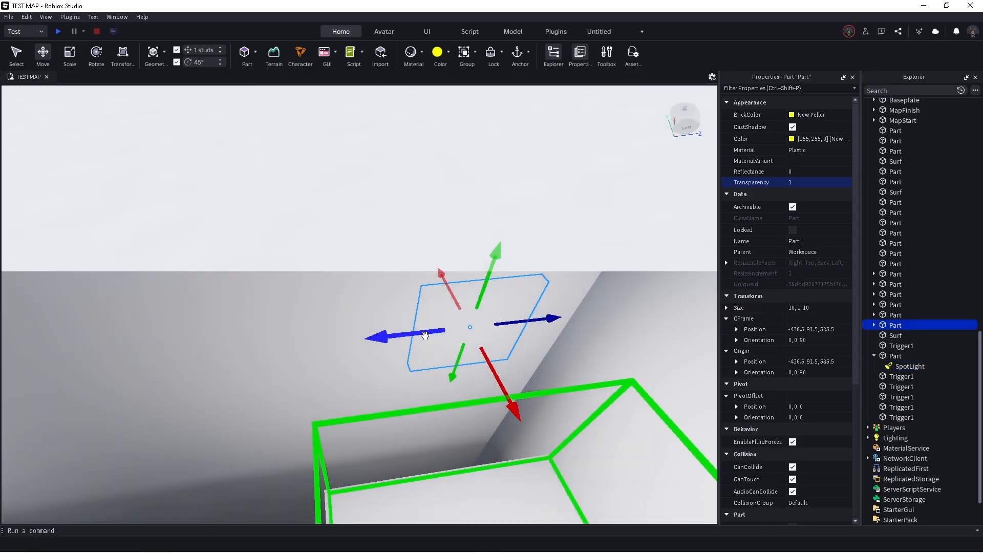
pyautogui.moveTo(425, 335); pyautogui.dragTo(343, 272)
pyautogui.press('a')
pyautogui.hotkey('ctrl', 'd')
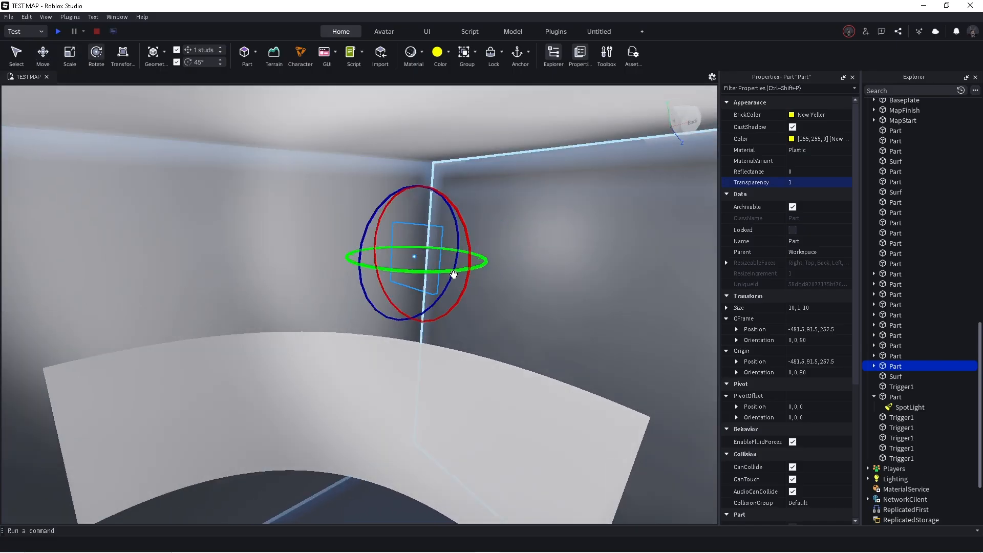
# - Rotate the last light copy to orientation 0, 90, 90 and move it toward the end wall, to X -486.5, Z 221.5
pyautogui.moveTo(454, 274); pyautogui.dragTo(472, 251)
pyautogui.moveTo(472, 252); pyautogui.dragTo(471, 253, button='right')
pyautogui.press('a')
pyautogui.hotkey('ctrl', '2')
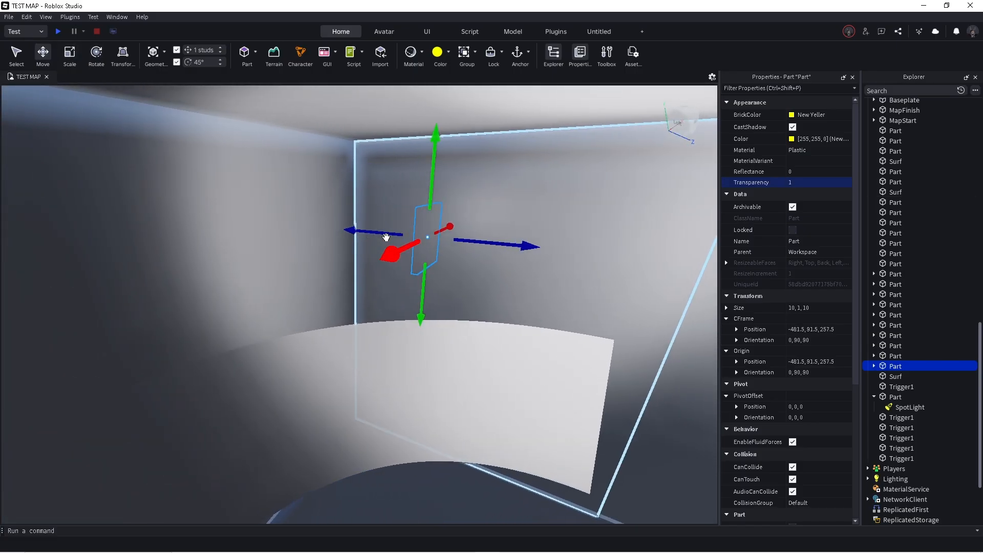
pyautogui.moveTo(386, 237); pyautogui.dragTo(330, 232)
pyautogui.moveTo(440, 227); pyautogui.dragTo(275, 202)
pyautogui.moveTo(345, 201); pyautogui.dragTo(345, 202, button='right')
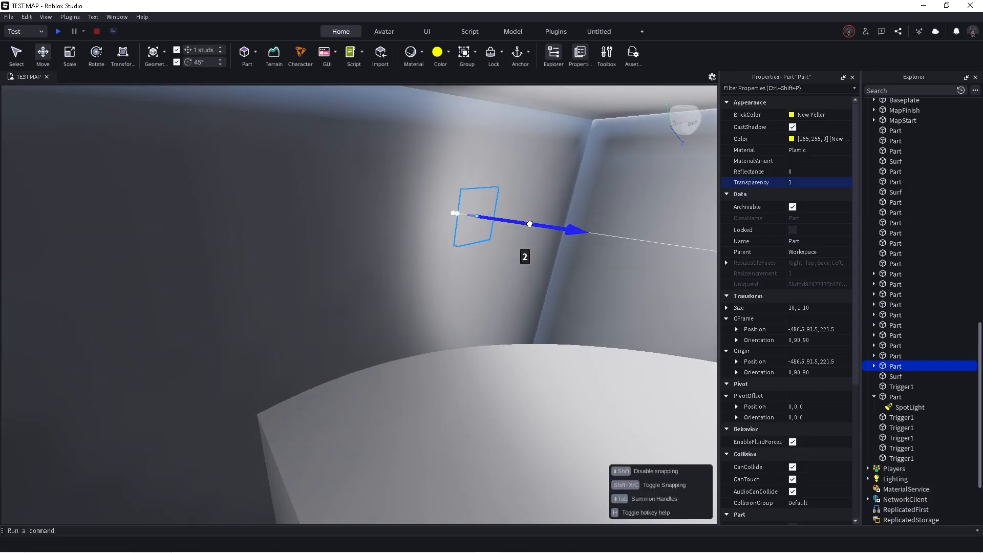
# - Duplicate the rotated light along the end wall to X -556.5 and move it against the wall at Z 217.5
pyautogui.hotkey('ctrl', 'd')
pyautogui.moveTo(430, 222); pyautogui.dragTo(430, 222)
pyautogui.moveTo(430, 223); pyautogui.dragTo(430, 223, button='right')
pyautogui.moveTo(408, 253); pyautogui.dragTo(380, 248)
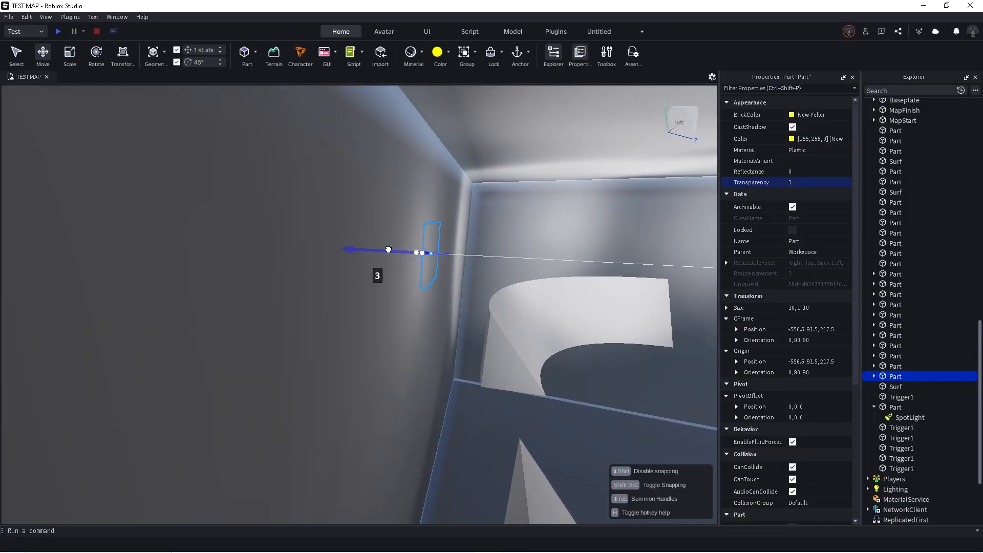
pyautogui.moveTo(391, 249); pyautogui.dragTo(391, 249, button='right')
# - Add another copy of the rotated light further along the same side passage wall
pyautogui.hotkey('ctrl', 'd')
pyautogui.moveTo(457, 278); pyautogui.dragTo(457, 279)
pyautogui.moveTo(456, 278); pyautogui.dragTo(457, 278, button='right')
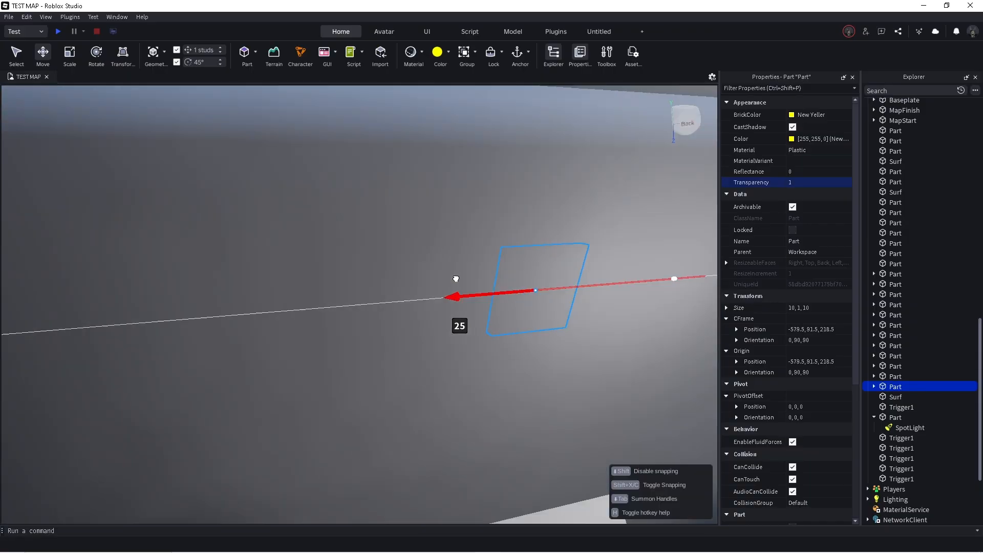
pyautogui.moveTo(457, 278); pyautogui.dragTo(457, 279)
pyautogui.moveTo(457, 278); pyautogui.dragTo(456, 278, button='right')
pyautogui.moveTo(457, 279); pyautogui.dragTo(456, 277)
pyautogui.moveTo(457, 279); pyautogui.dragTo(456, 277, button='right')
# - Duplicate the light again along the passage wall to X -712.5 and adjust it against the wall at Z 217
pyautogui.hotkey('ctrl', 'd')
pyautogui.moveTo(404, 277); pyautogui.dragTo(354, 276)
pyautogui.moveTo(354, 277); pyautogui.dragTo(354, 277, button='right')
pyautogui.moveTo(354, 276); pyautogui.dragTo(302, 271)
pyautogui.moveTo(405, 265); pyautogui.dragTo(416, 290, button='right')
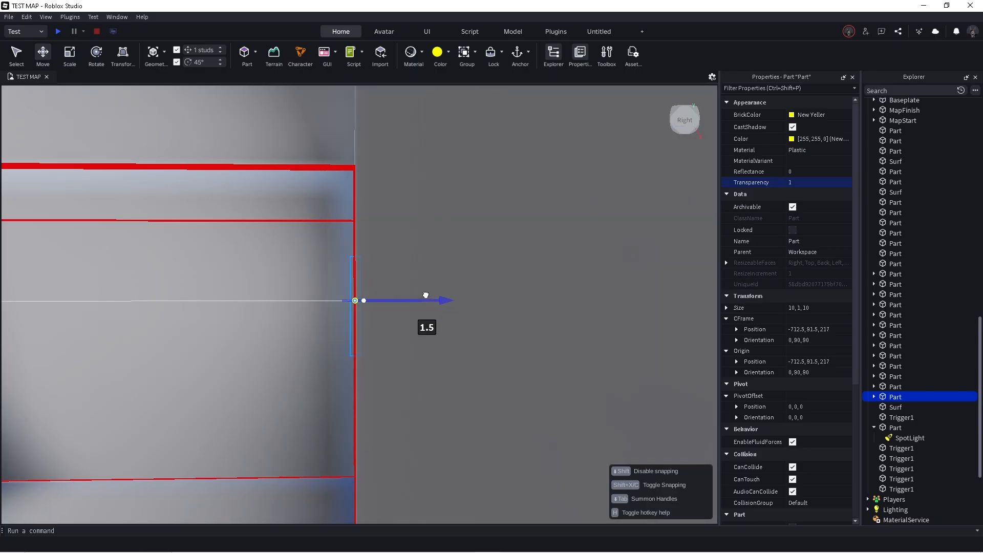
pyautogui.moveTo(420, 294); pyautogui.dragTo(372, 275, button='right')
# - Duplicate the light at X -508.5, Z 317.5, move it to the corner at Z 295.5 and rotate it to 0, -90, 90
pyautogui.moveTo(514, 303); pyautogui.dragTo(518, 282, button='right')
pyautogui.click(504, 299)
pyautogui.moveTo(445, 295); pyautogui.dragTo(516, 310)
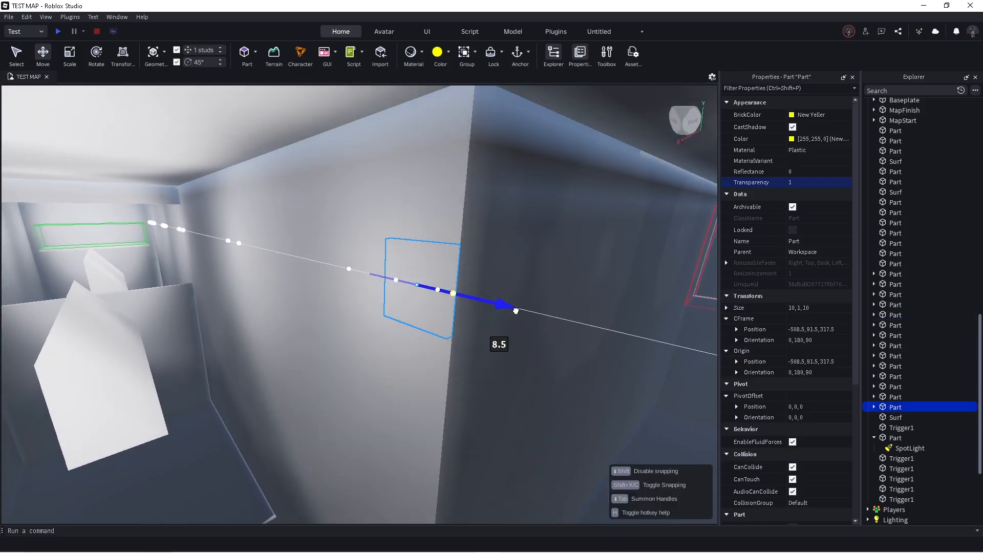
pyautogui.moveTo(586, 337); pyautogui.dragTo(613, 310)
pyautogui.moveTo(612, 310); pyautogui.dragTo(610, 309, button='right')
pyautogui.hotkey('ctrl', '2')
pyautogui.moveTo(281, 286); pyautogui.dragTo(317, 276)
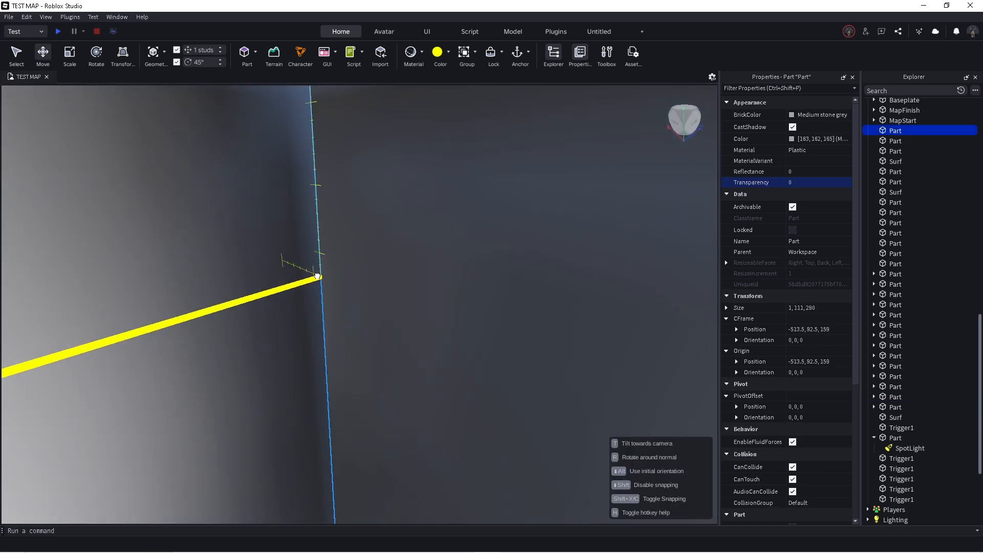
pyautogui.hotkey('ctrl', 'z')
pyautogui.press('a')
pyautogui.click(397, 307)
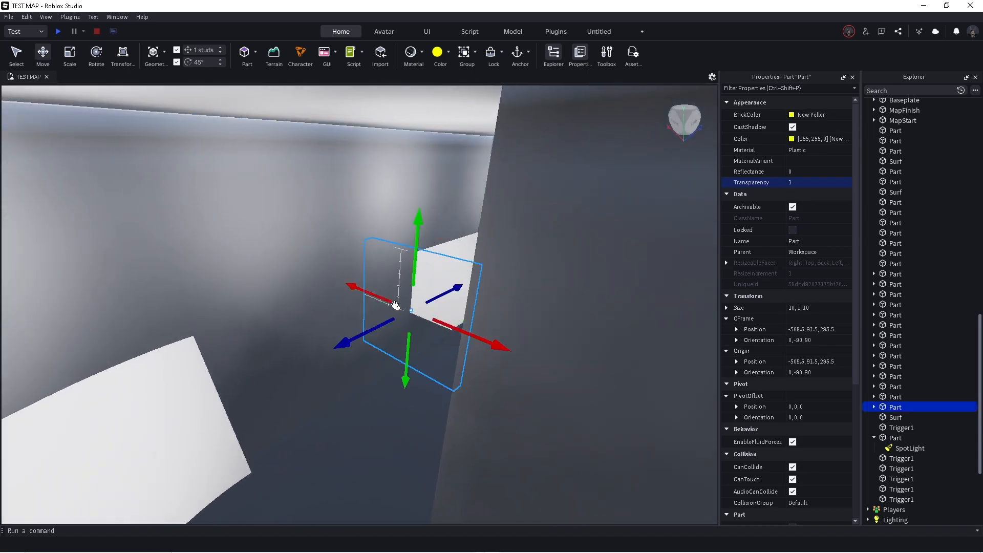
# - Slide the turned light onto the opposite side passage wall and duplicate it three times, spacing the copies along the passage
pyautogui.press('d')
pyautogui.moveTo(297, 295); pyautogui.dragTo(499, 355)
pyautogui.moveTo(498, 356); pyautogui.dragTo(498, 356, button='right')
pyautogui.hotkey('ctrl', 'd')
pyautogui.moveTo(264, 360); pyautogui.dragTo(485, 314)
pyautogui.moveTo(485, 314); pyautogui.dragTo(483, 323, button='right')
pyautogui.hotkey('ctrl', 'd')
pyautogui.moveTo(352, 326); pyautogui.dragTo(390, 323)
pyautogui.hotkey('ctrl', 'd')
pyautogui.moveTo(386, 290); pyautogui.dragTo(563, 282)
# - Select all the parts of the L-shaped map without the Baseplate and group them as a model
pyautogui.moveTo(474, 273); pyautogui.dragTo(474, 273, button='right')
pyautogui.press('s')
pyautogui.click(474, 274)
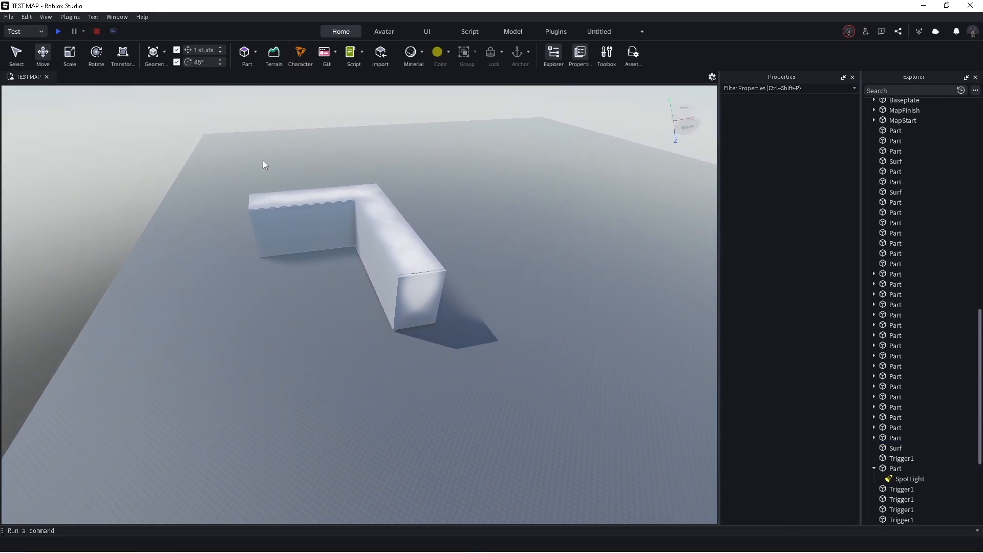
pyautogui.moveTo(214, 150); pyautogui.dragTo(549, 385)
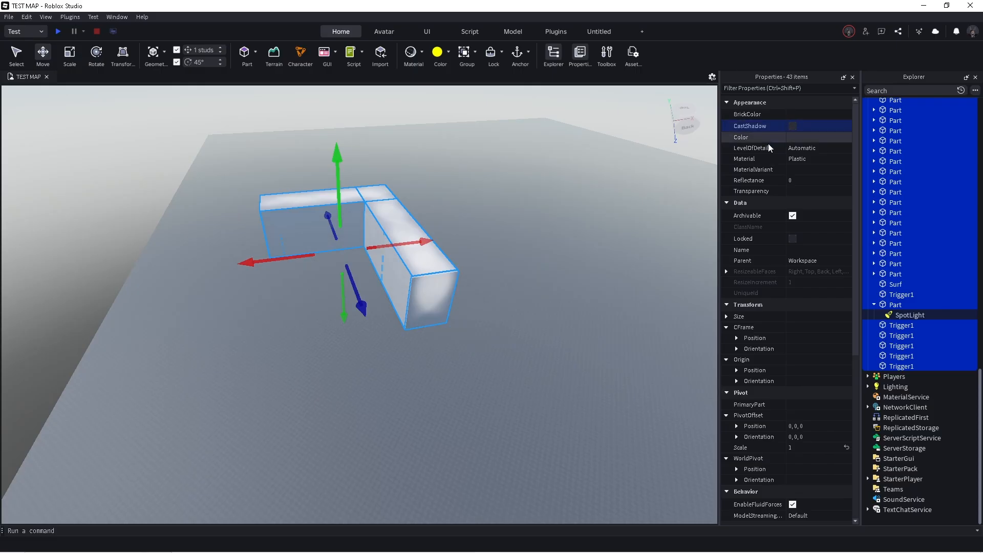
pyautogui.rightClick(384, 210)
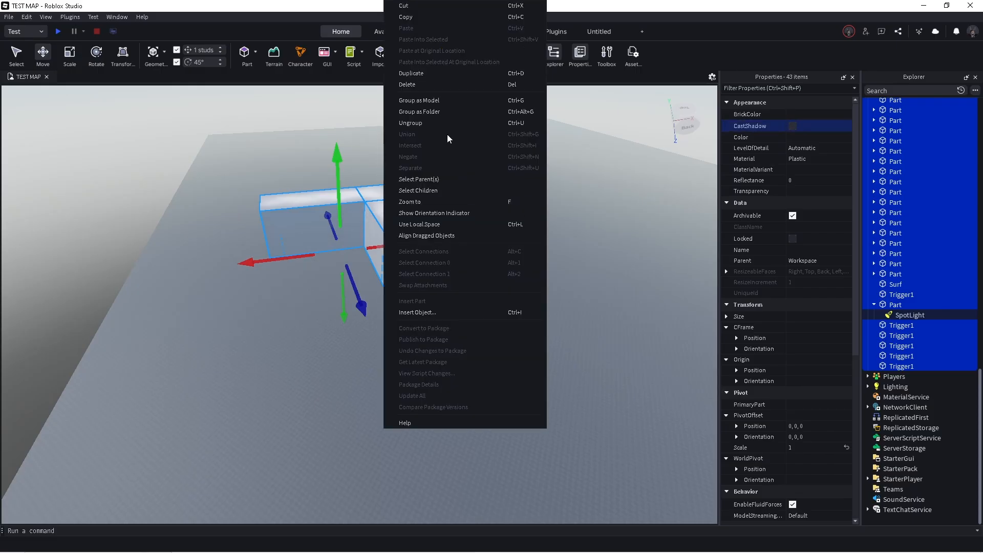
pyautogui.click(445, 102)
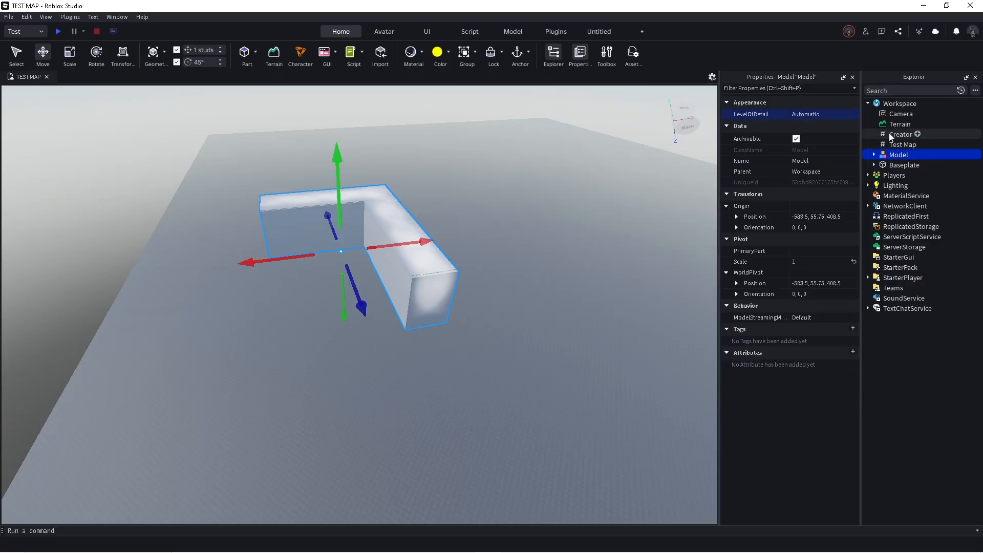
# - Rename the grouped model as "surf_ Test map"
pyautogui.rightClick(896, 159)
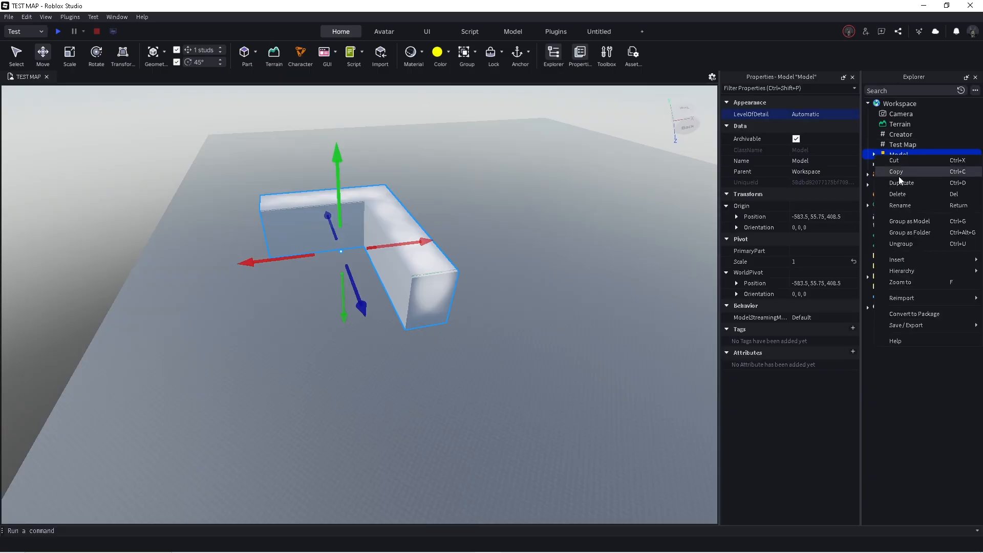
pyautogui.click(904, 205)
pyautogui.write('surf_')
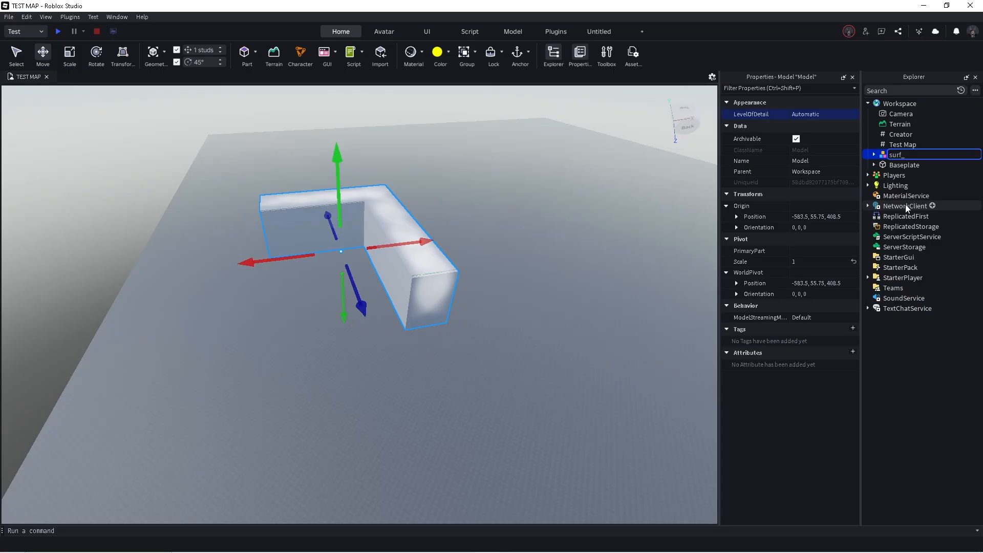
pyautogui.write('Test map')
pyautogui.press('Return')
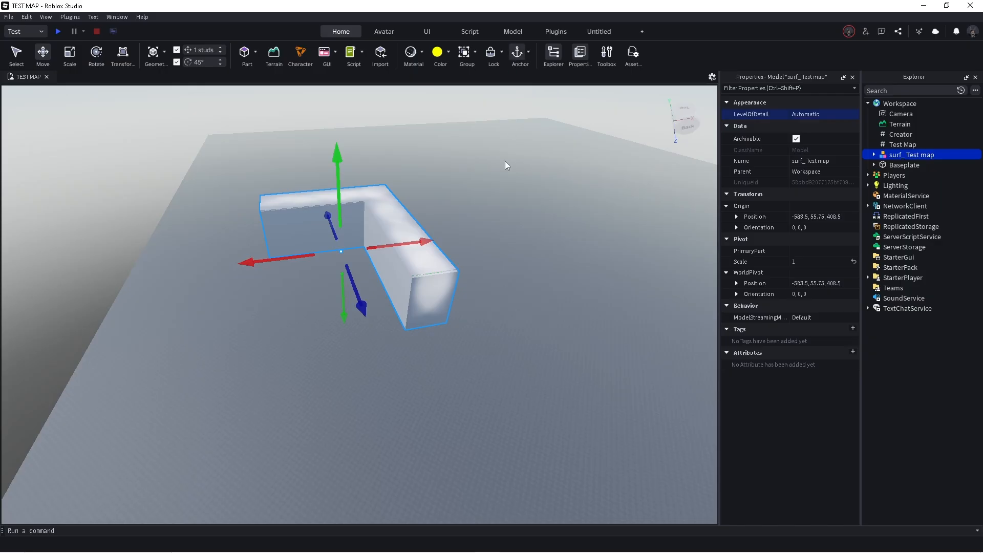
# - Examine the grouped map model from outside, including its roof and end walls
pyautogui.scroll(10, 483, 189)
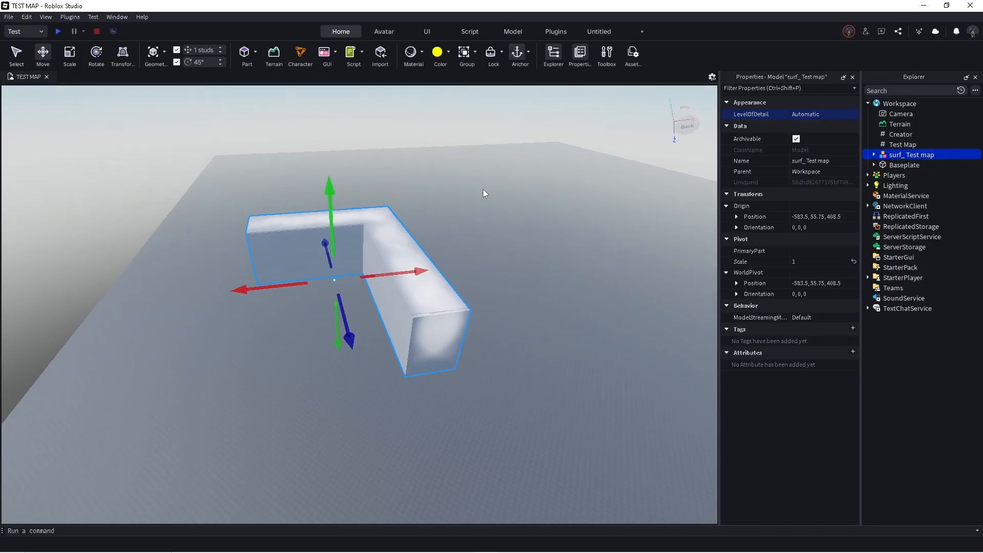
pyautogui.press('w')
pyautogui.moveTo(484, 189); pyautogui.dragTo(511, 199, button='right')
pyautogui.press('s')
pyautogui.press('a')
pyautogui.press('s')
pyautogui.press('w')
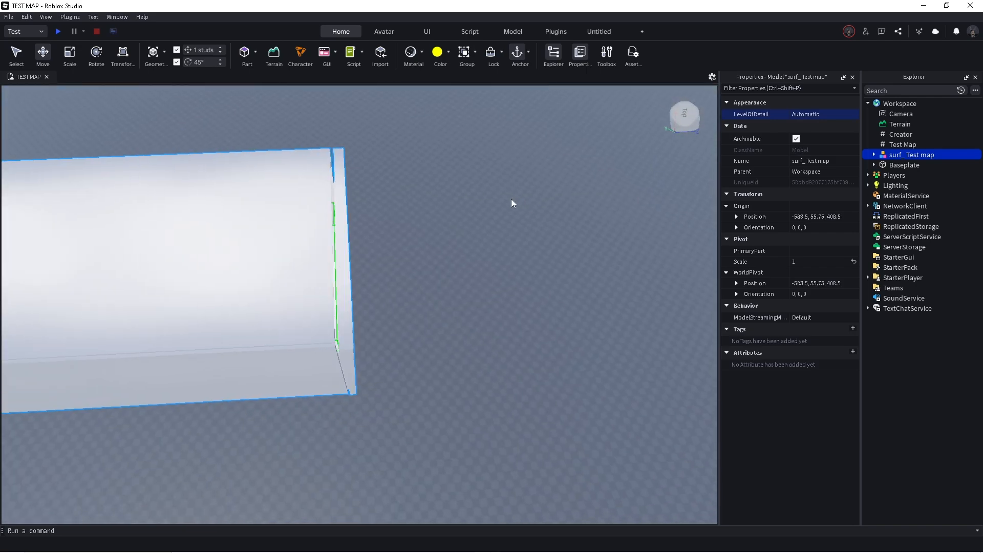
pyautogui.press('a')
pyautogui.press('d')
pyautogui.press('a')
pyautogui.moveTo(419, 171); pyautogui.dragTo(443, 176, button='right')
pyautogui.press('s')
pyautogui.press('a')
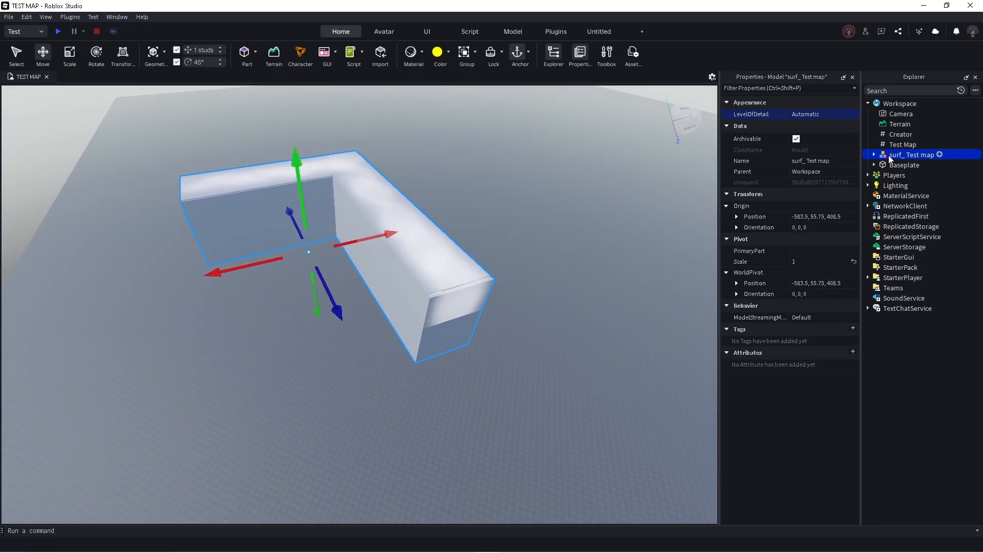
# - Save the surf_ Test map model to Roblox as a development item in the Model asset category
pyautogui.rightClick(889, 157)
pyautogui.moveTo(913, 330)
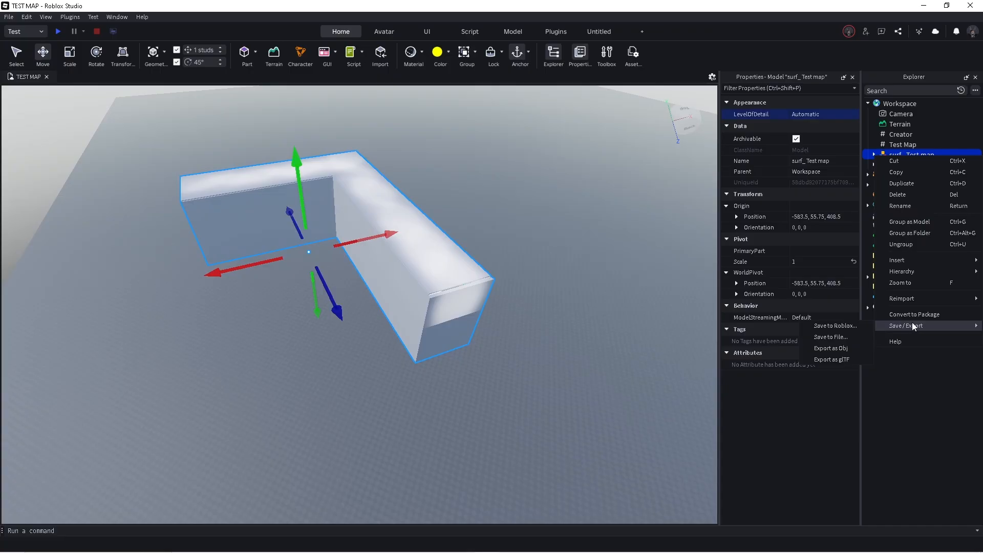
pyautogui.click(835, 325)
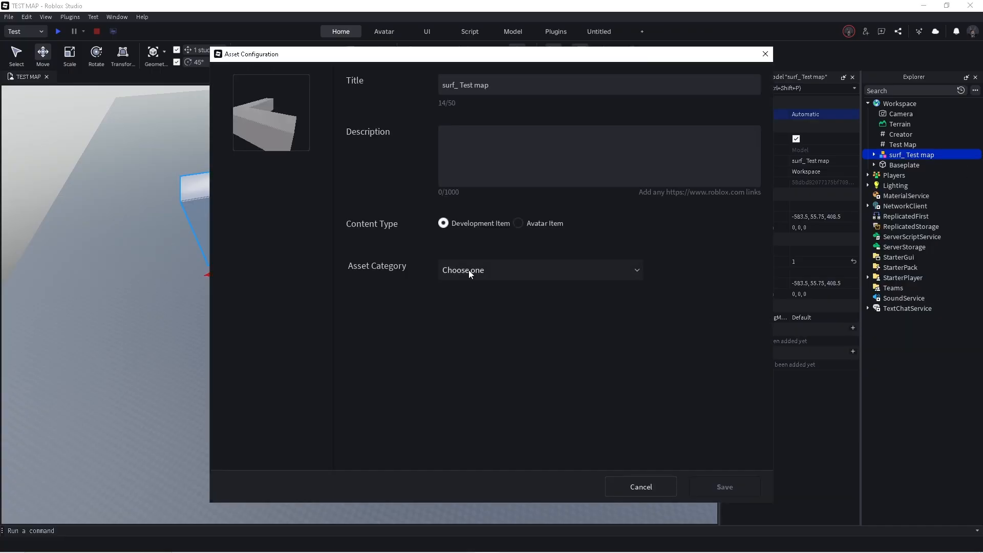
pyautogui.click(471, 273)
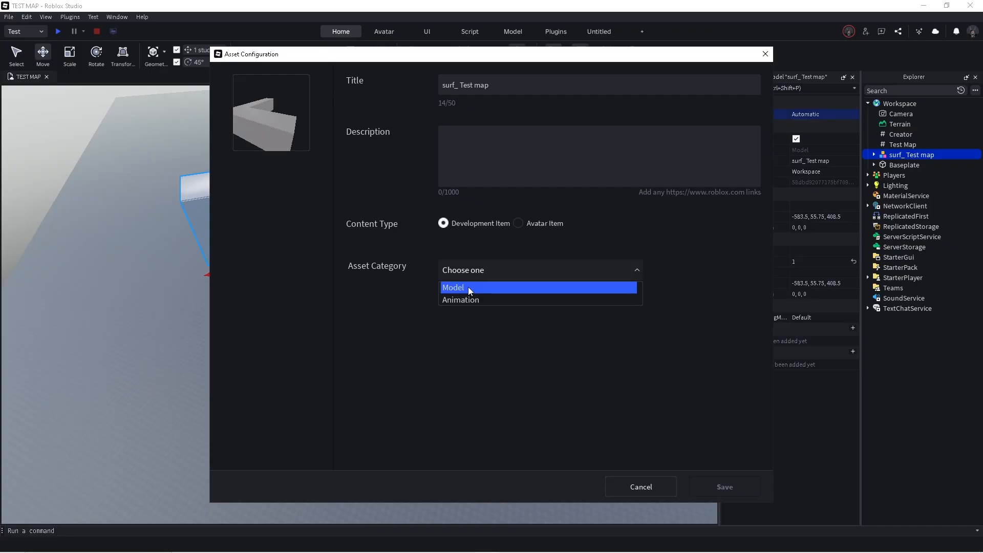
pyautogui.click(468, 286)
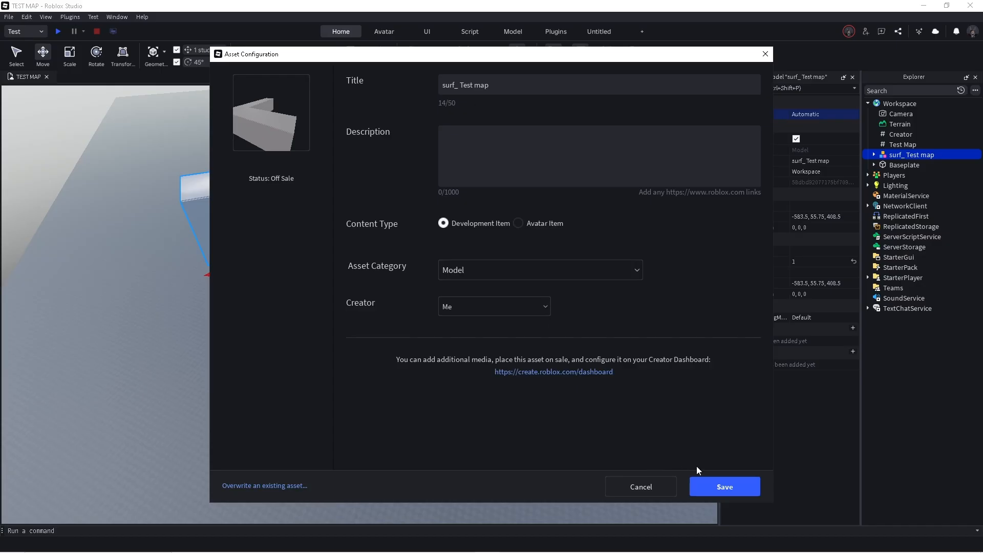
pyautogui.click(719, 485)
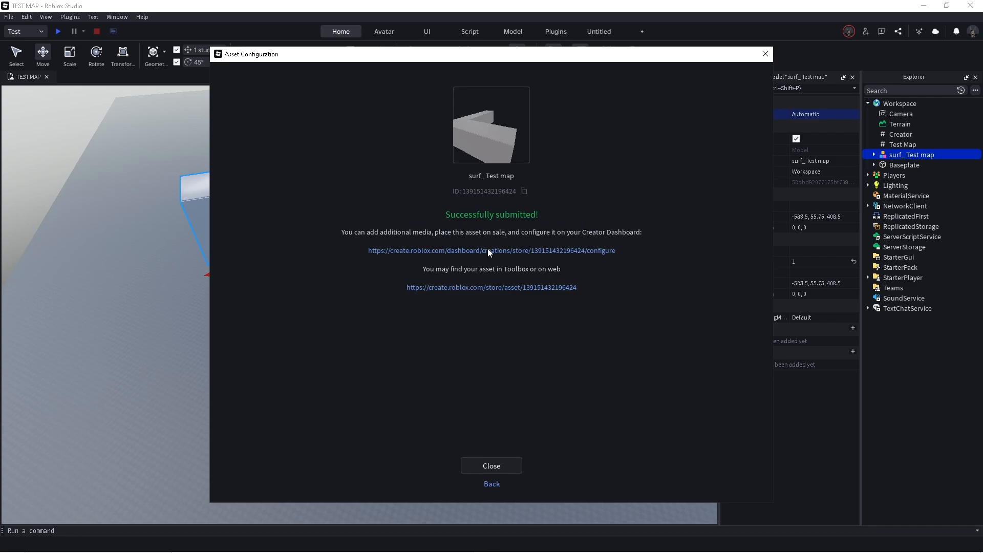
# - Switch to the browser and load the Creator Dashboard configuration page of the newly submitted surf_ Test map asset
pyautogui.click(488, 251)
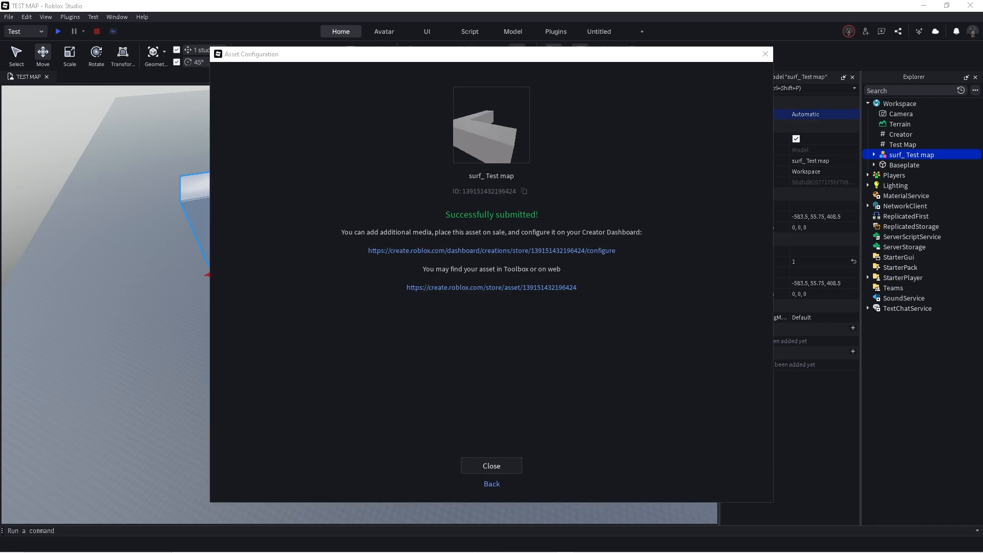
pyautogui.hotkey('alt', 'Tab')
pyautogui.hotkey('alt', 'Tab')
pyautogui.hotkey('alt', 'Tab')
pyautogui.hotkey('alt', 'Tab')
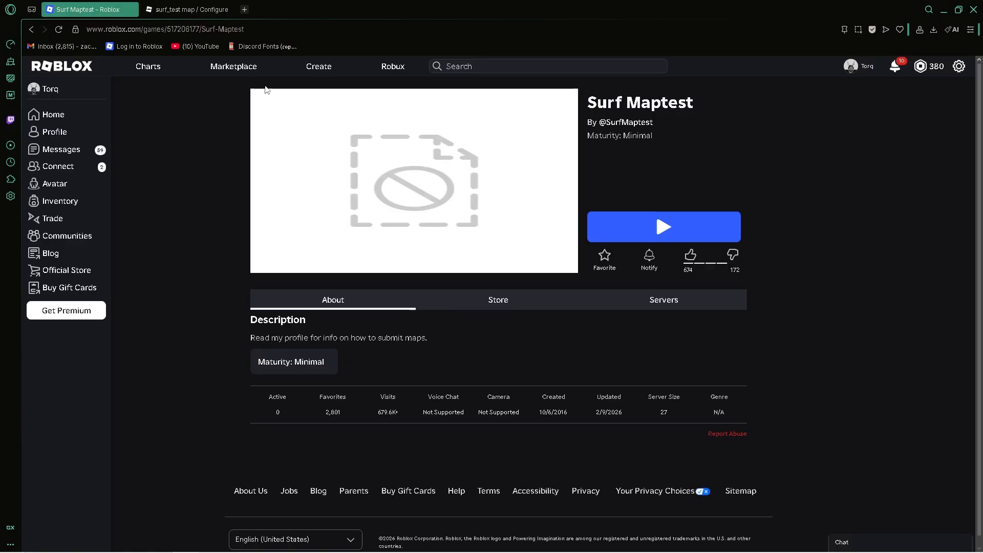
pyautogui.click(187, 9)
pyautogui.moveTo(323, 29); pyautogui.dragTo(38, 39)
pyautogui.hotkey('ctrl', 'v')
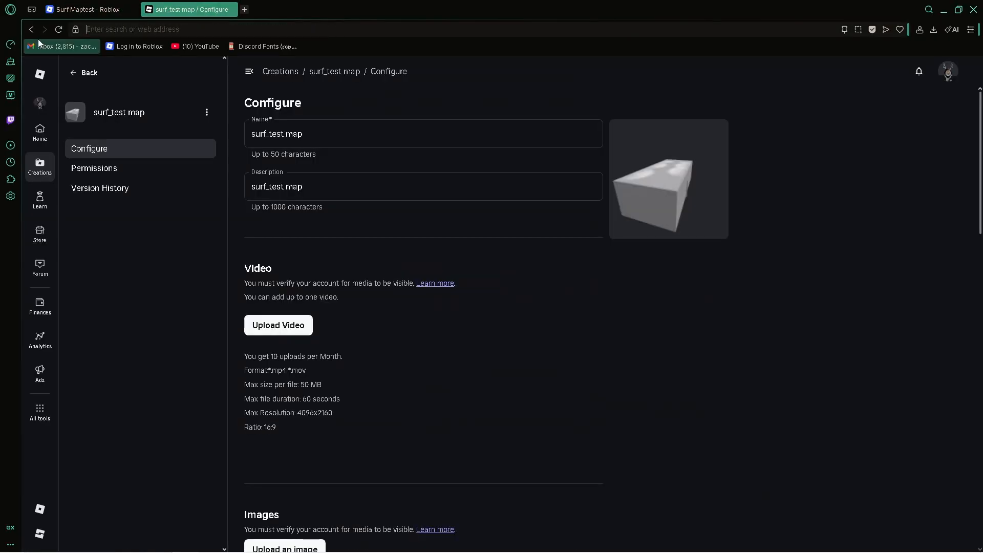
pyautogui.press('Return')
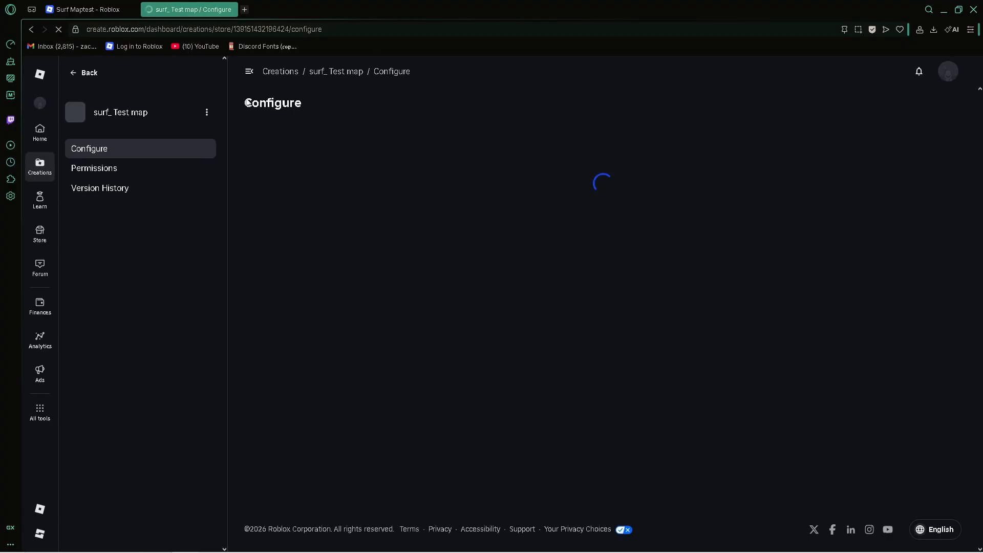
# - Enable distribution on the Creator Store for the surf_ Test map asset and save the changes
pyautogui.scroll(-13, 373, 208)
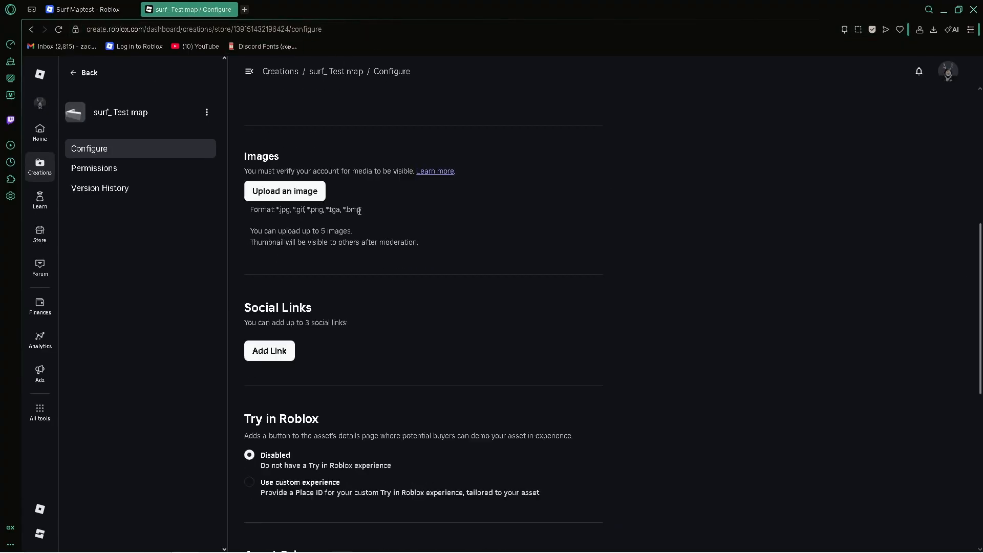
pyautogui.scroll(-2, 363, 215)
pyautogui.click(254, 370)
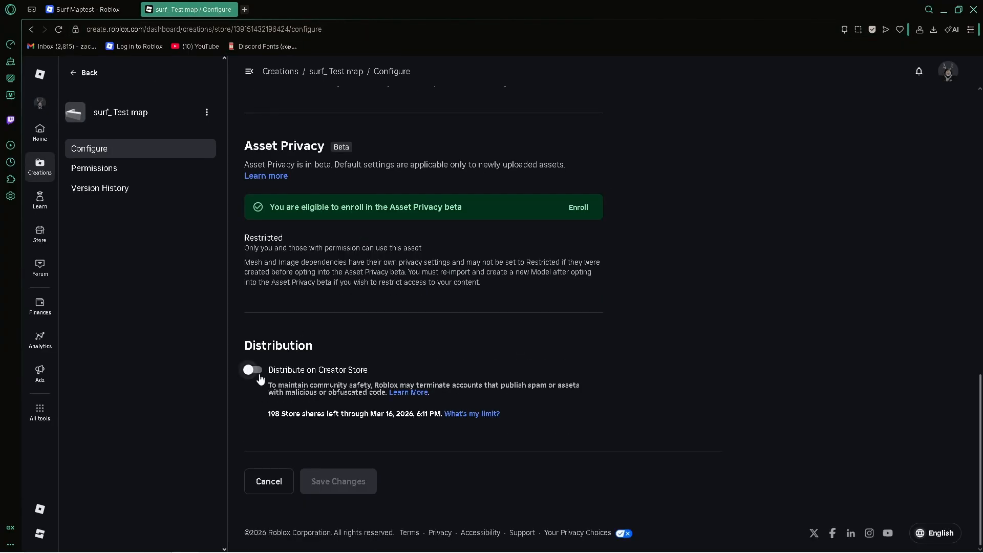
pyautogui.scroll(-4, 369, 276)
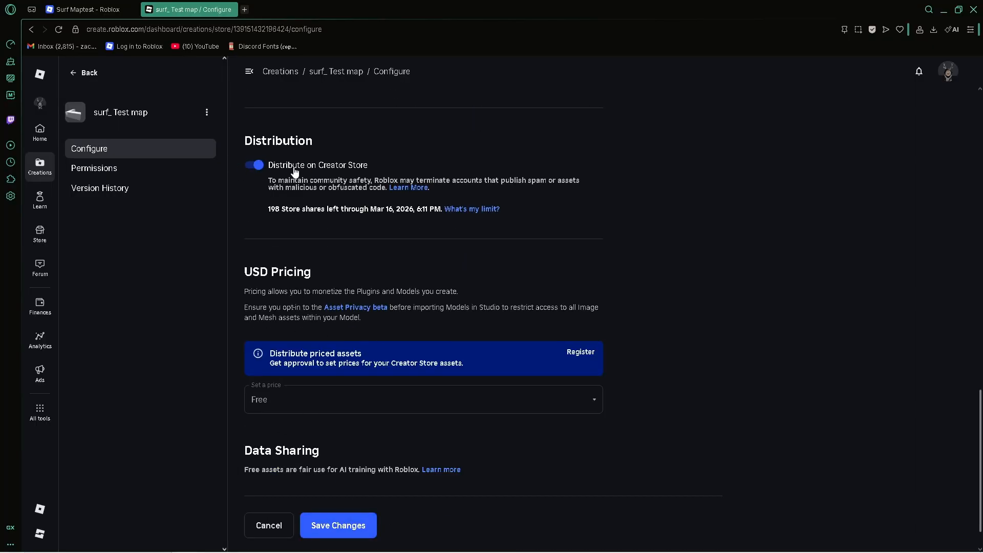
pyautogui.click(374, 526)
pyautogui.scroll(11, 434, 271)
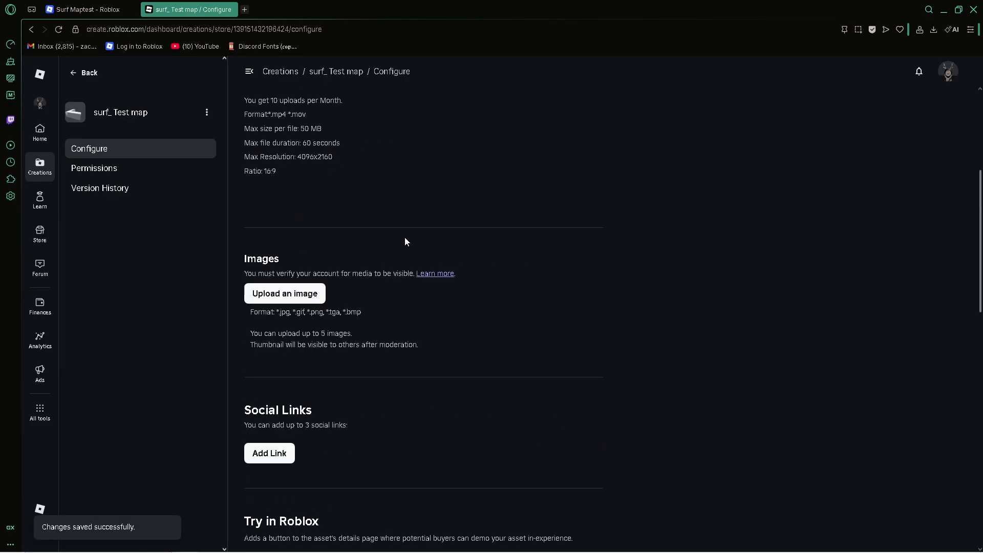
# - Copy the surf_ Test map's asset ID from the configuration page's address
pyautogui.scroll(5, 405, 242)
pyautogui.click(281, 29)
pyautogui.moveTo(289, 29); pyautogui.dragTo(236, 29)
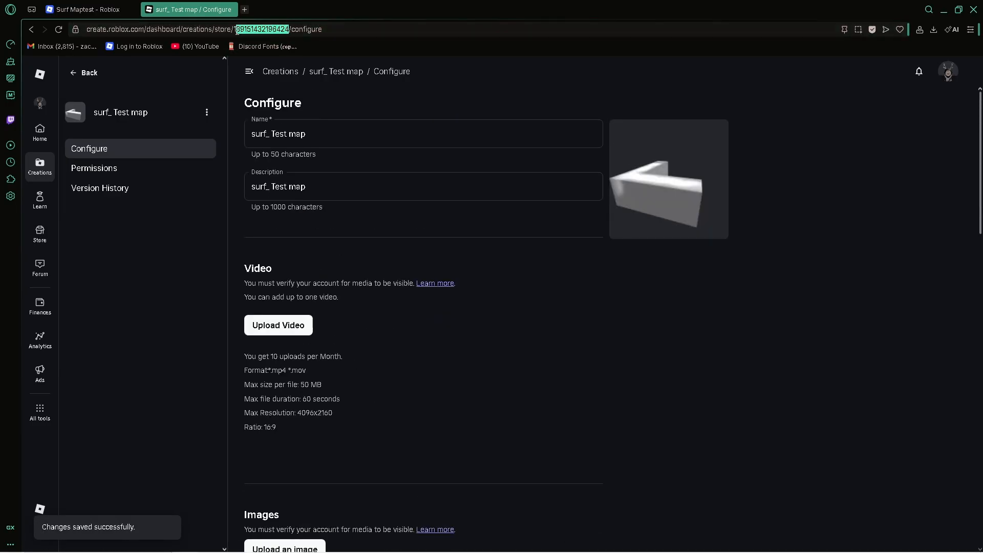
pyautogui.rightClick(238, 31)
pyautogui.click(256, 79)
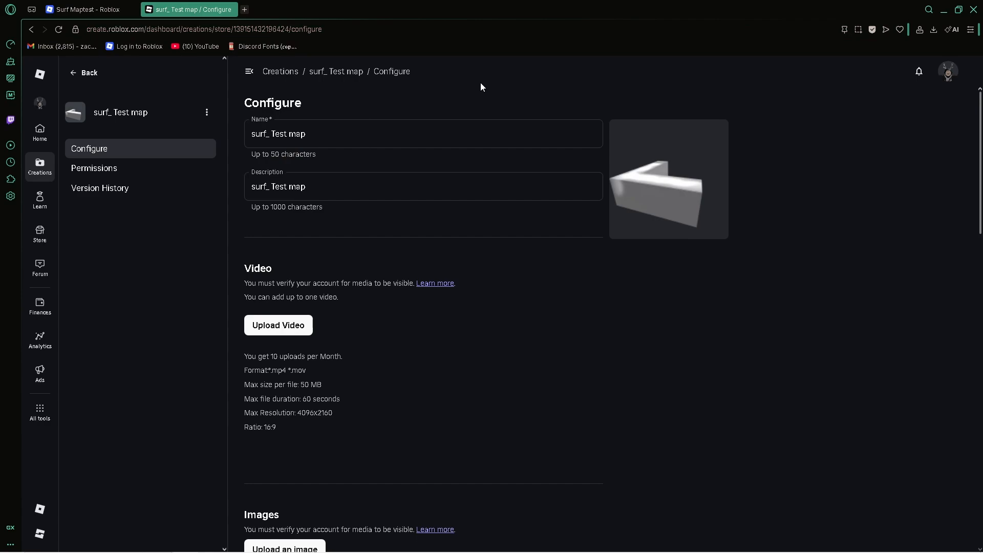
# - Switch to Discord and go to the maptest-bot channel of the Roblox Bhop / Surf server
pyautogui.click(944, 10)
pyautogui.hotkey('alt', 'Tab')
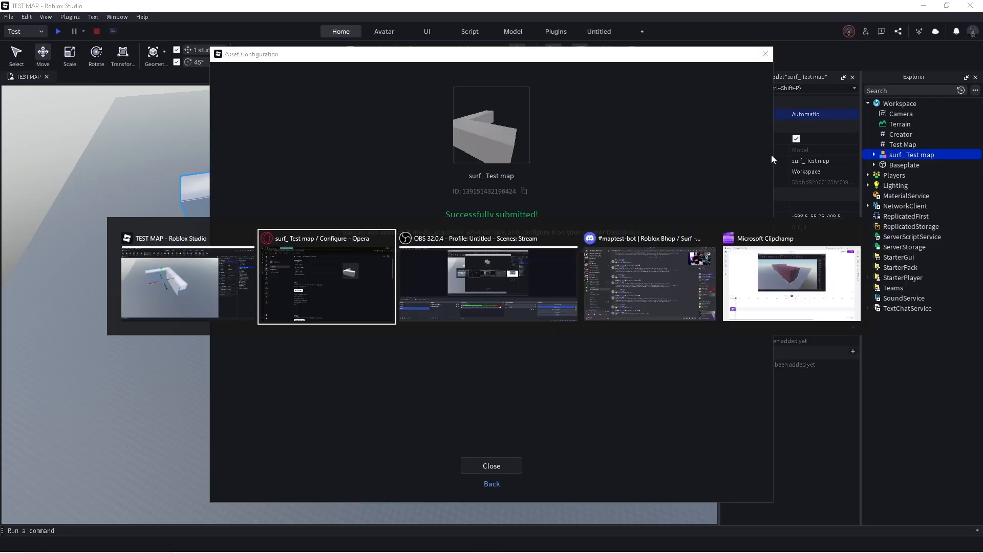
pyautogui.click(649, 286)
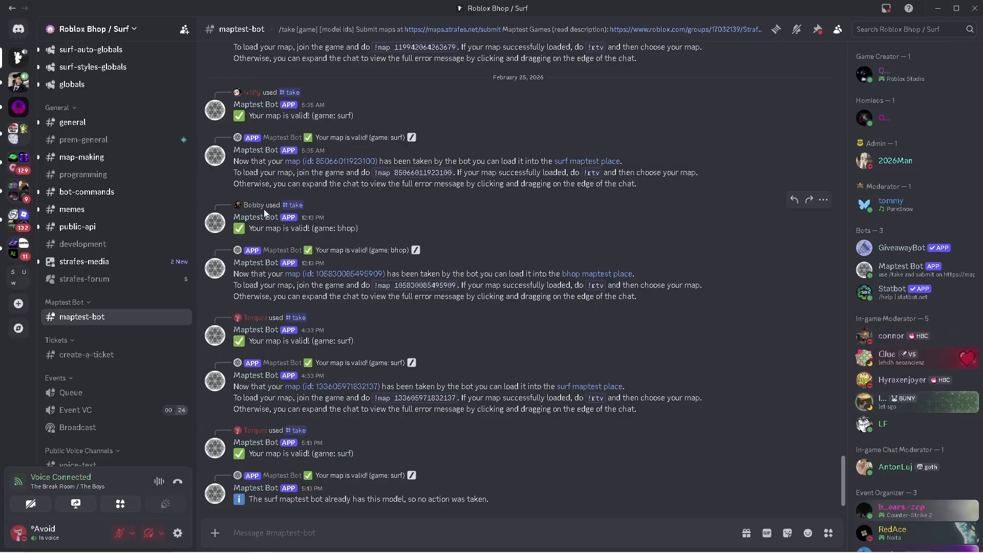
pyautogui.scroll(3, 128, 225)
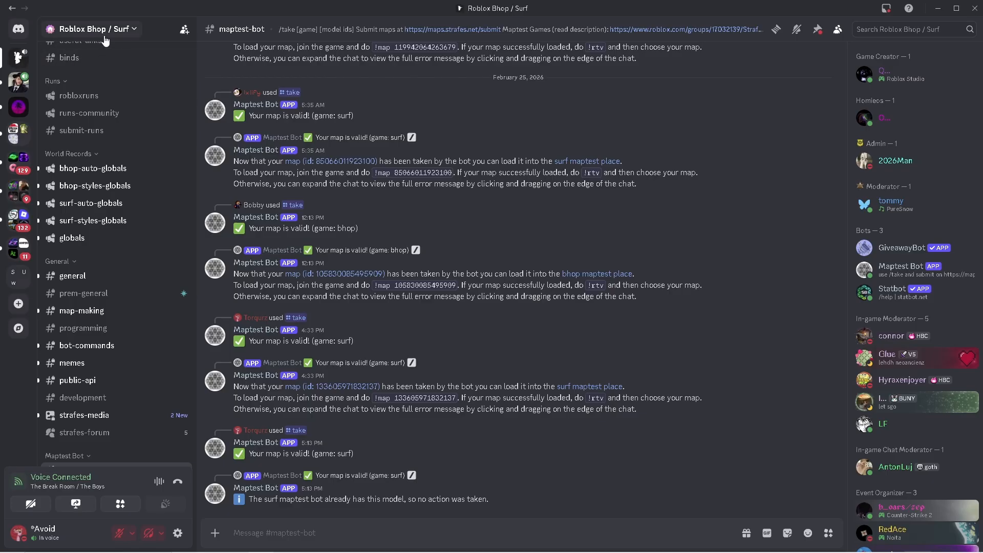
pyautogui.scroll(-3, 124, 248)
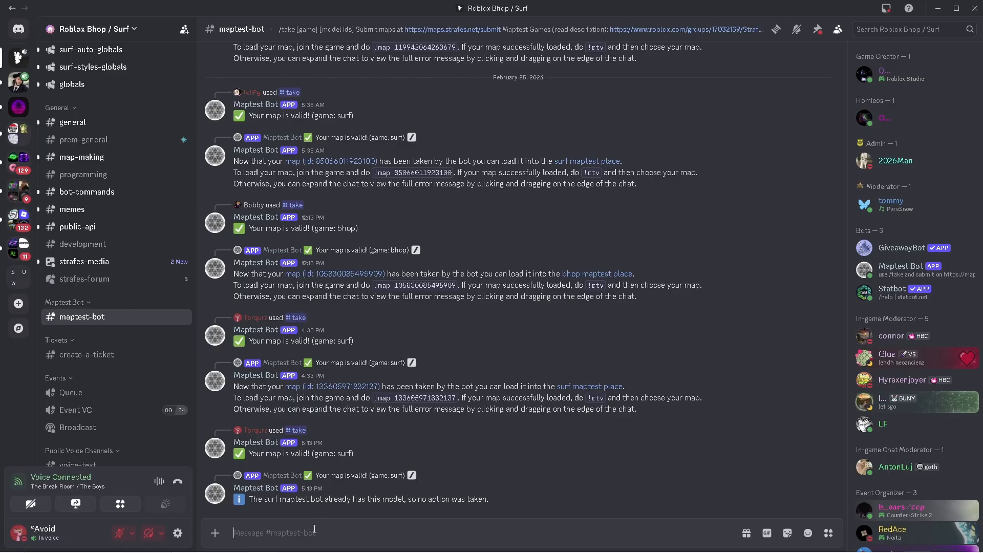
# - Submit the map to the Maptest Bot using the /take command with game surf and the copied asset ID
pyautogui.write('/take')
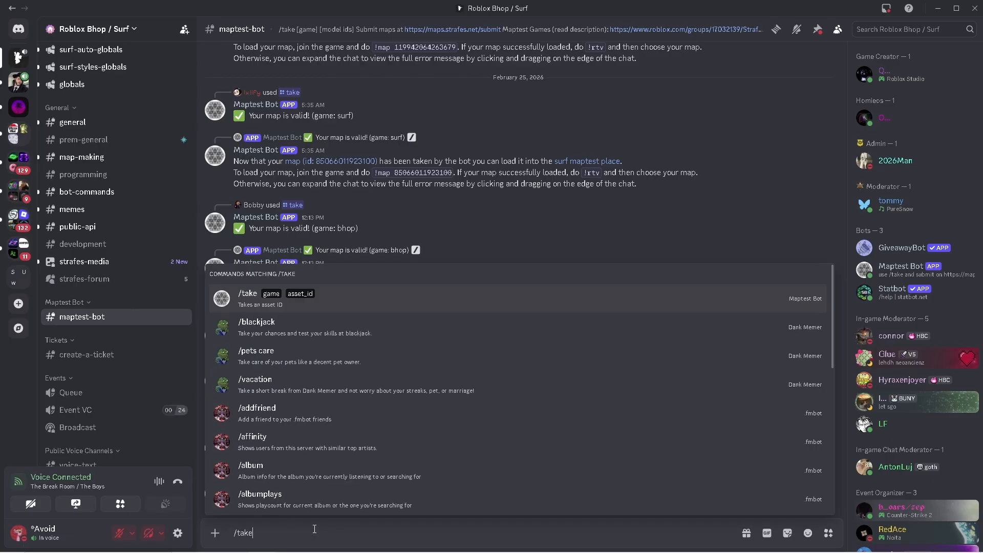
pyautogui.press('Tab')
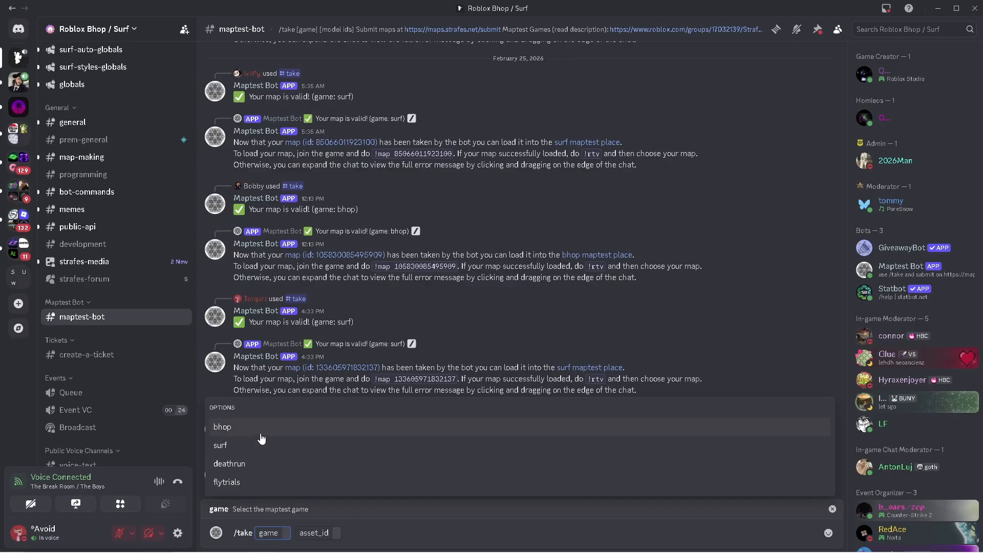
pyautogui.click(245, 447)
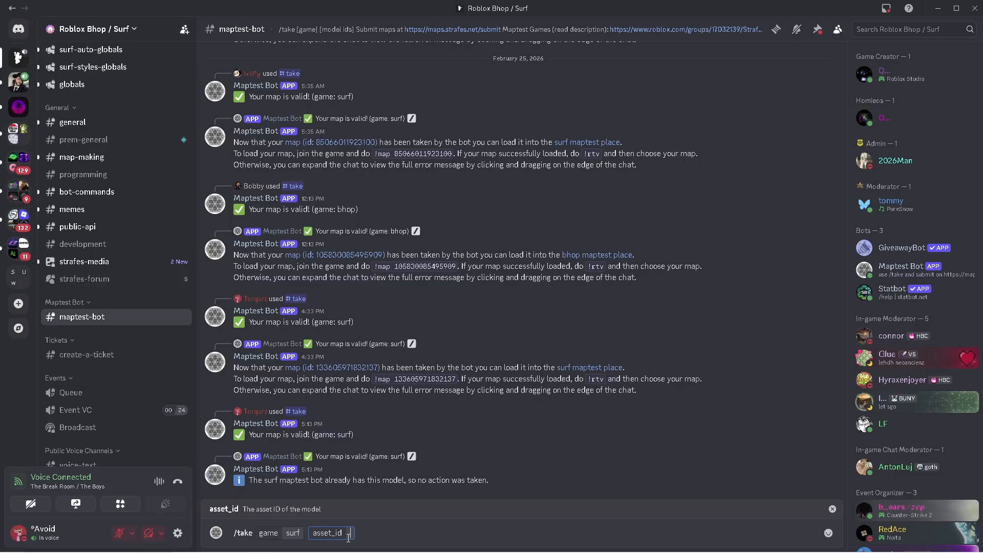
pyautogui.hotkey('ctrl', 'v')
pyautogui.press('Return')
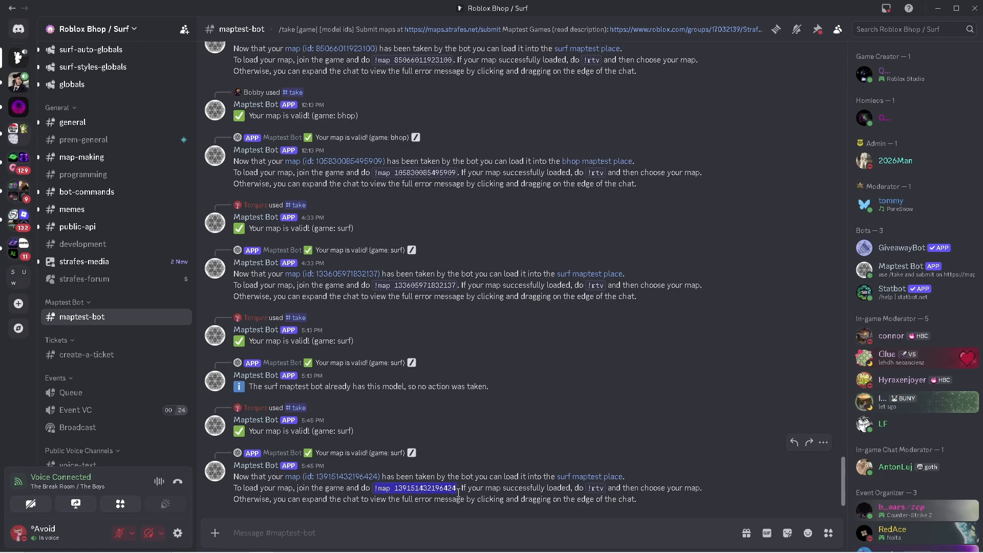
# - Switch to the browser and launch the Surf Maptest experience from the Roblox home page, dismissing the connectivity error
pyautogui.click(938, 8)
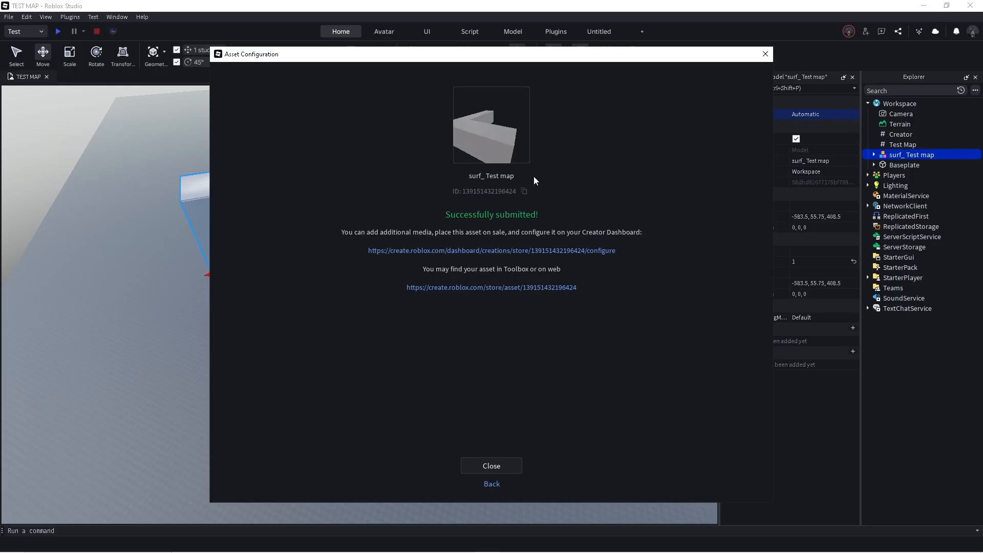
pyautogui.hotkey('alt', 'Tab')
pyautogui.click(505, 275)
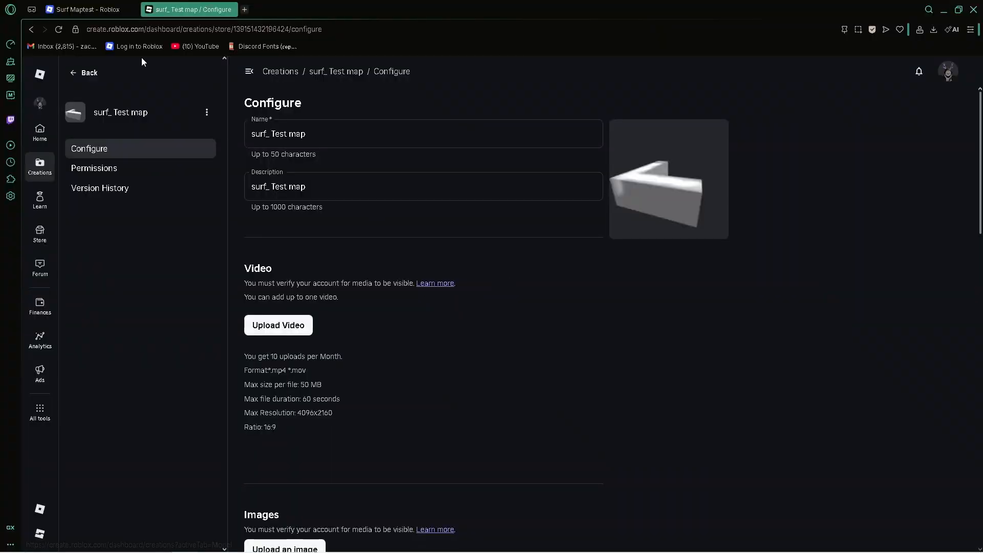
pyautogui.click(133, 46)
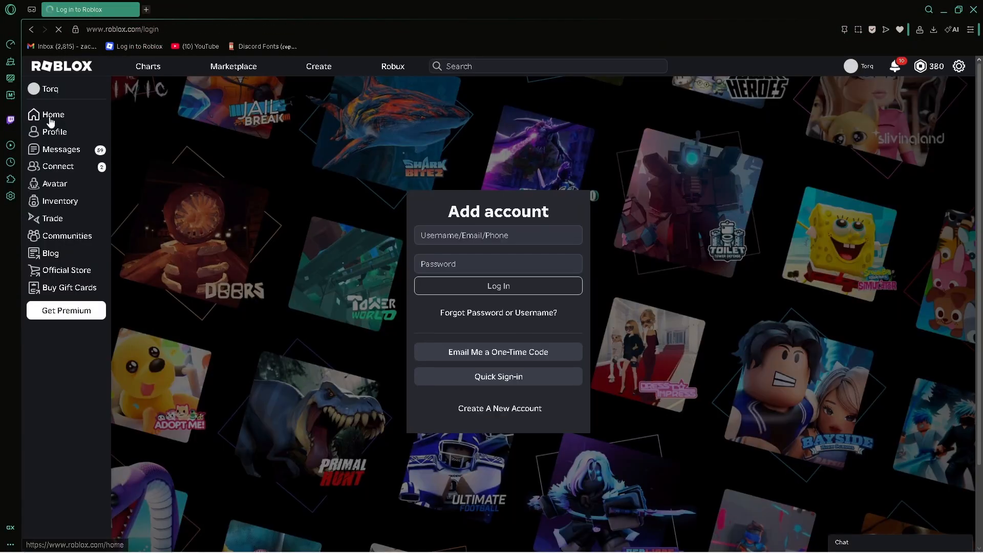
pyautogui.click(51, 116)
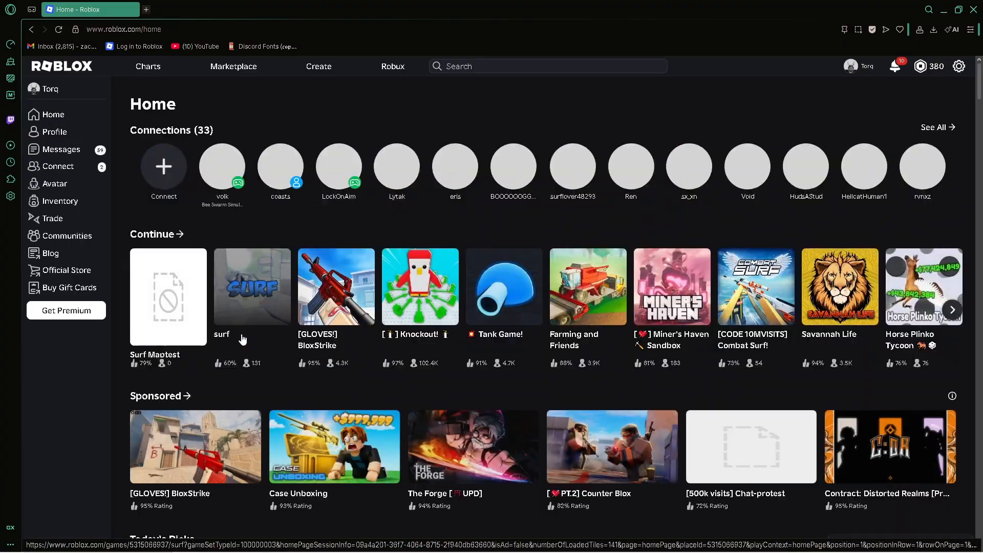
pyautogui.click(177, 310)
pyautogui.click(640, 228)
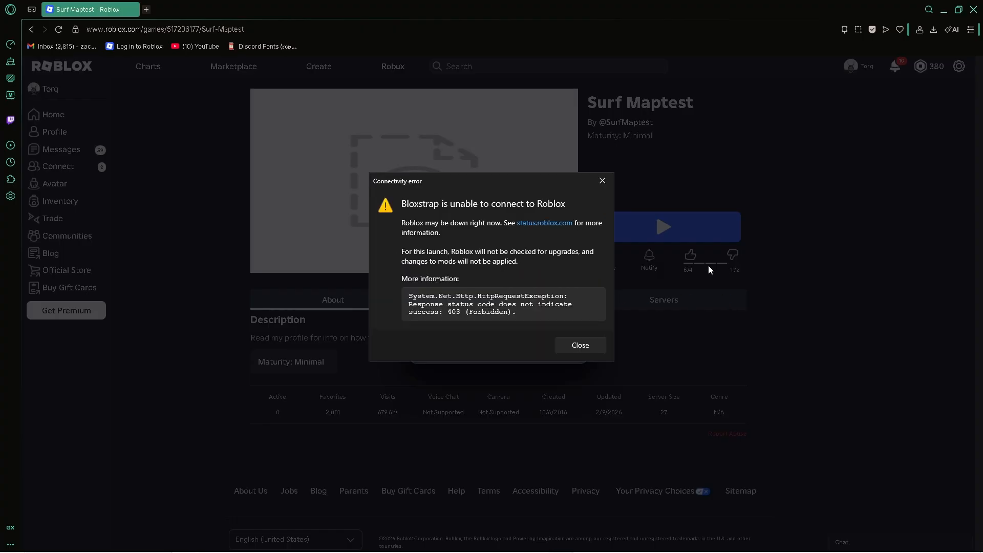
pyautogui.click(596, 344)
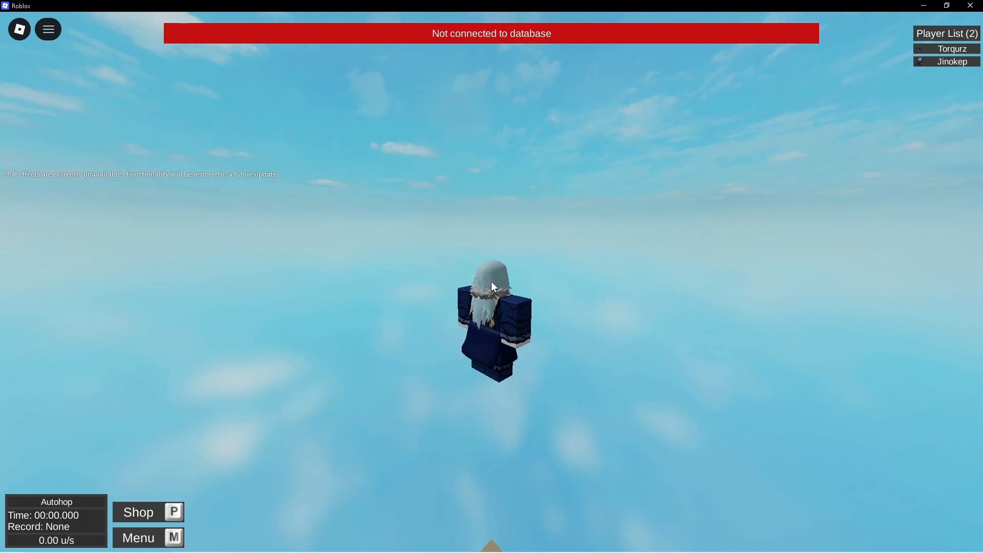
pyautogui.press('/')
pyautogui.write('/map')
pyautogui.hotkey('ctrl', 'v')
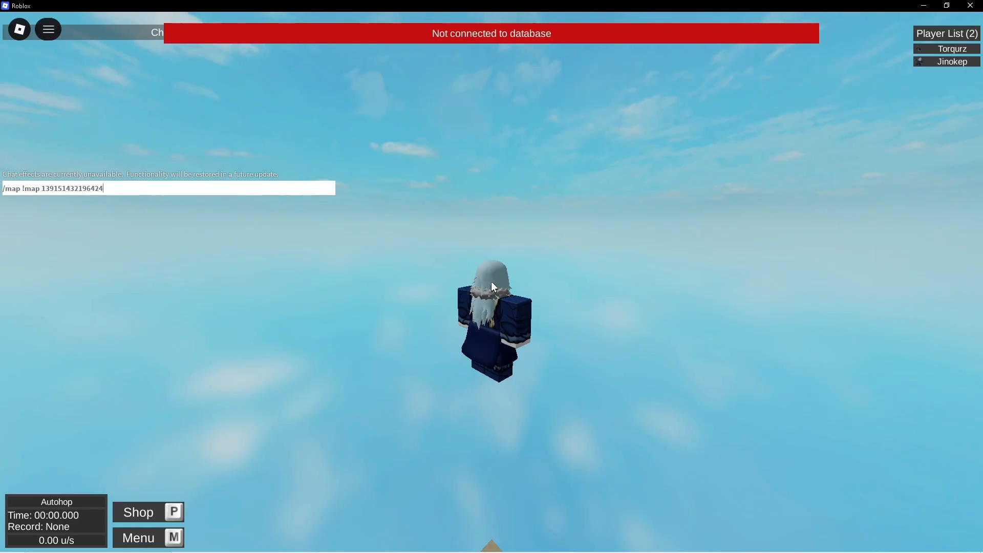
pyautogui.press('Return')
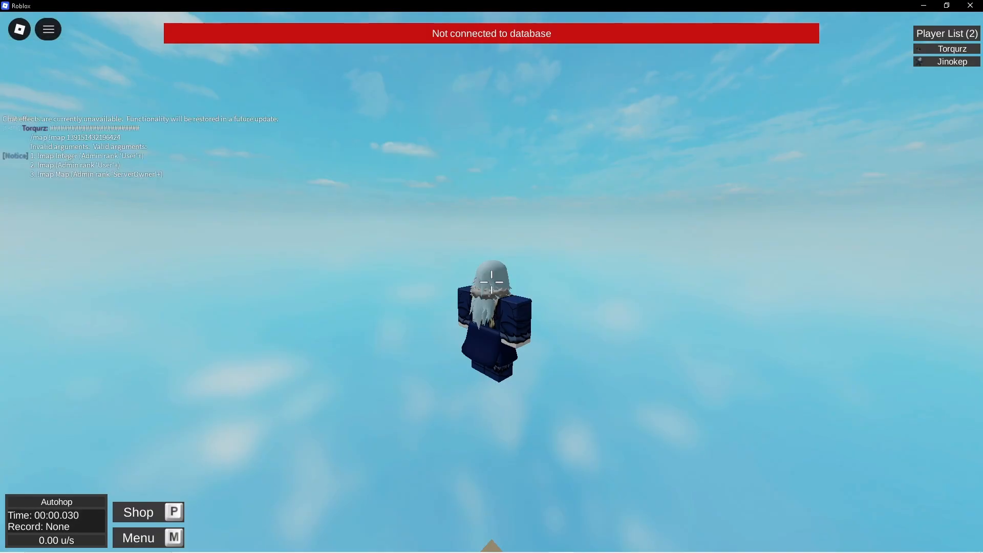
pyautogui.press('/')
pyautogui.write('/r')
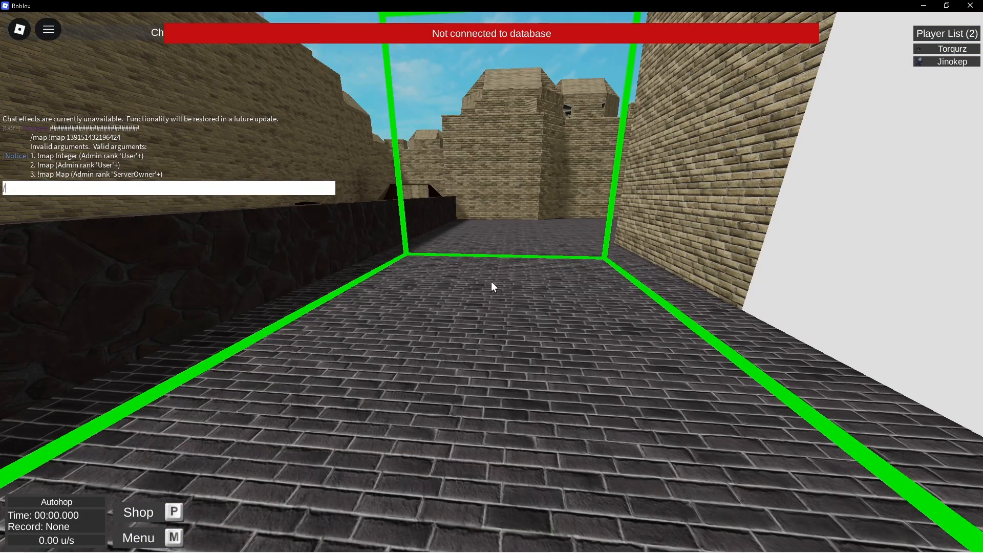
pyautogui.hotkey('ctrl', 'v')
pyautogui.press('Return')
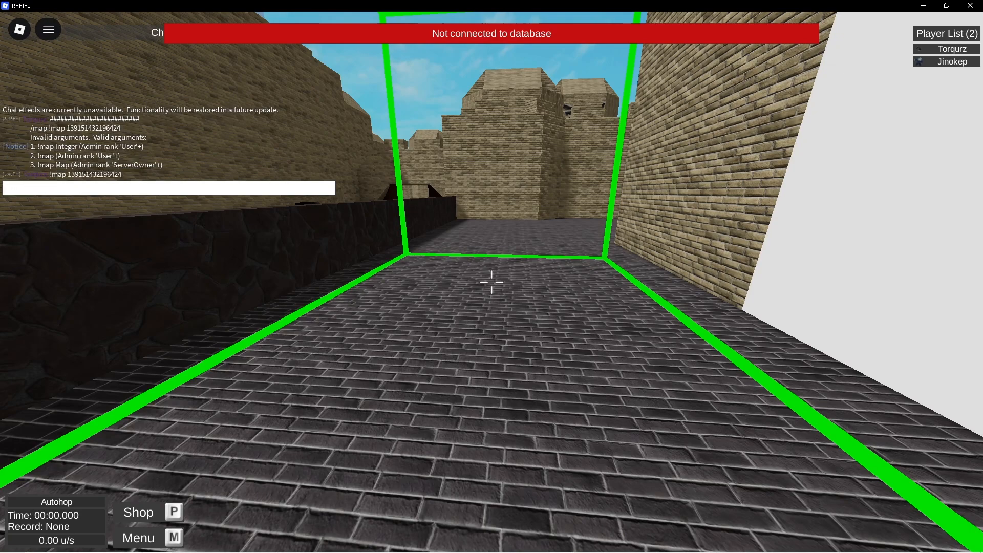
# - Start a map-change vote with /rtv and try to vote for surf_ Test map
pyautogui.press('/')
pyautogui.write('/rtv')
pyautogui.press('Return')
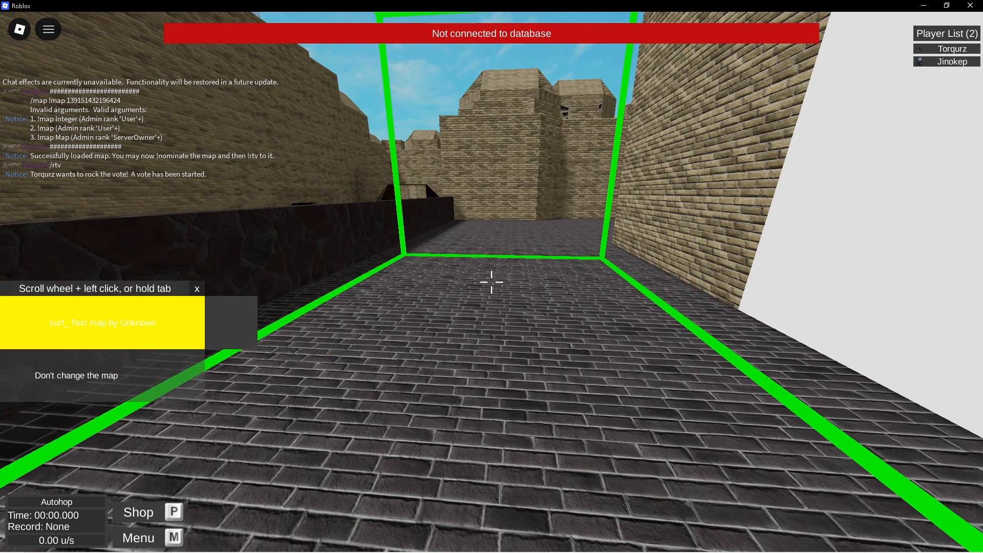
pyautogui.press('Tab')
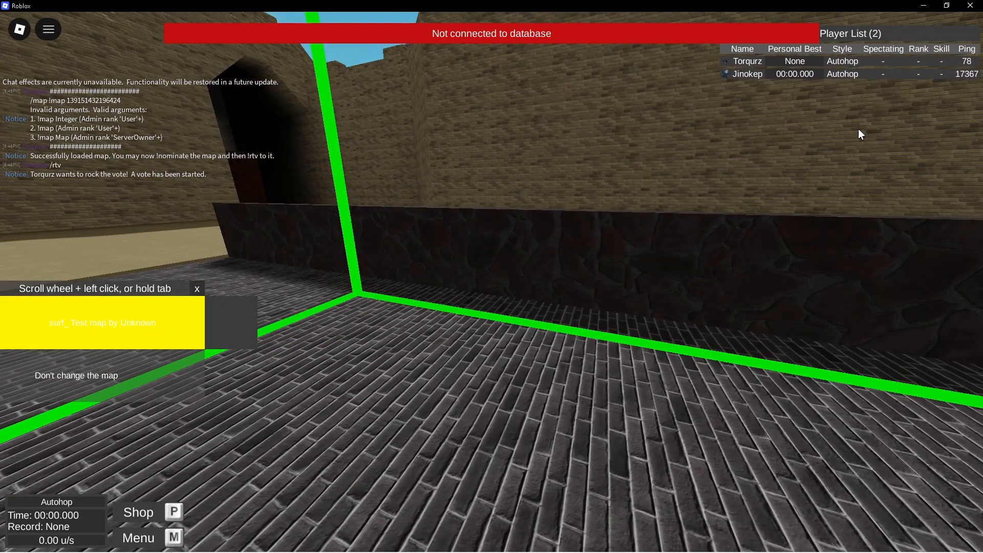
# - Send the /ss command in the game chat while the map vote is open
pyautogui.press('/')
pyautogui.write('s')
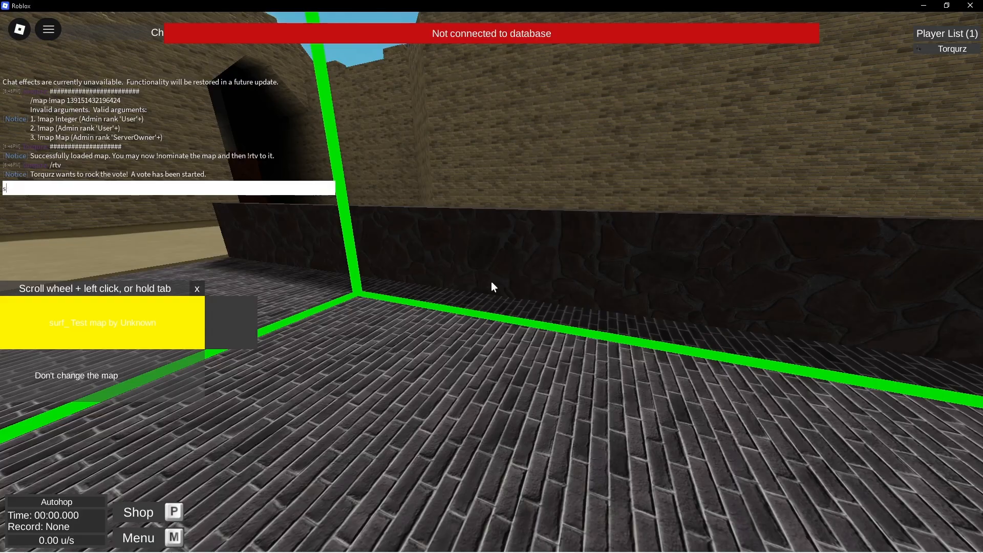
pyautogui.press('Escape')
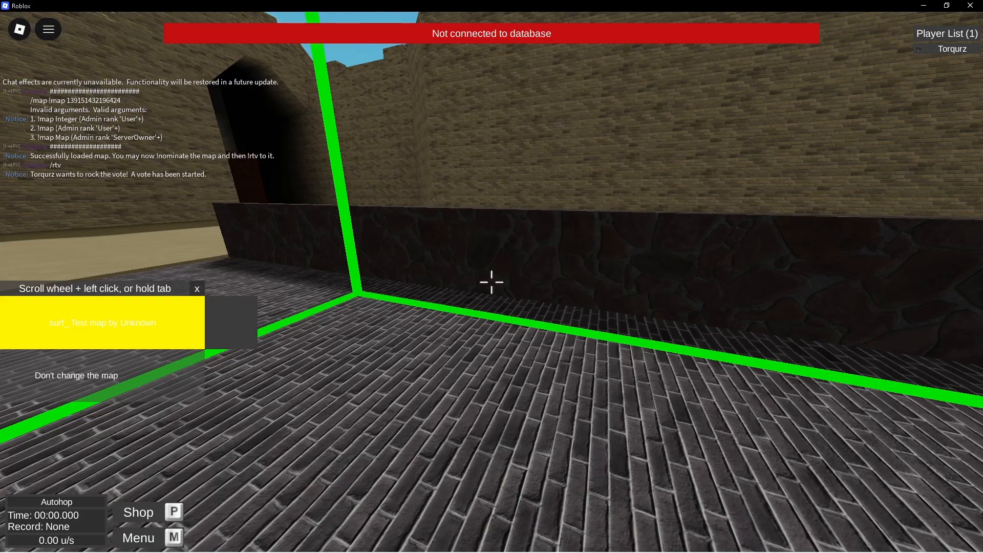
pyautogui.press('/')
pyautogui.write('/ss')
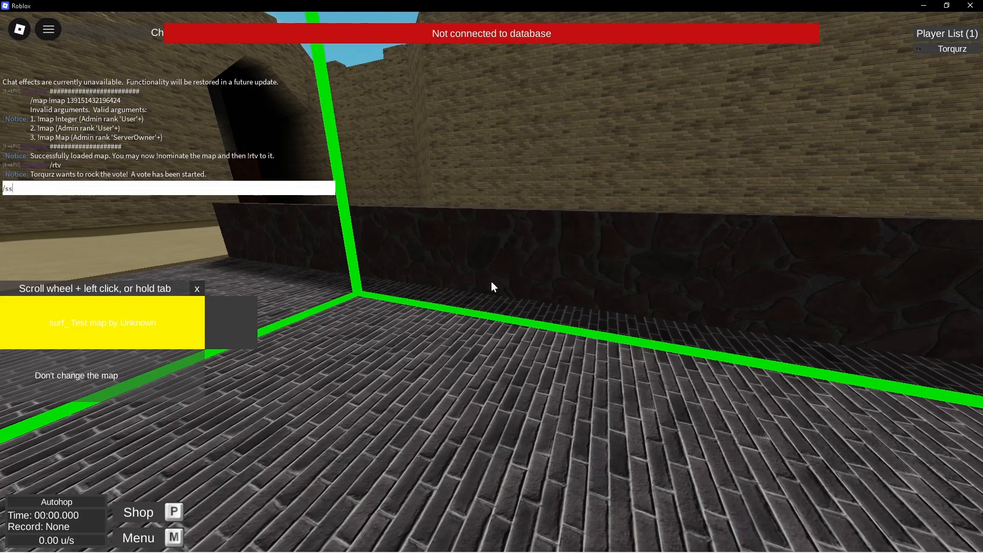
pyautogui.press('Return')
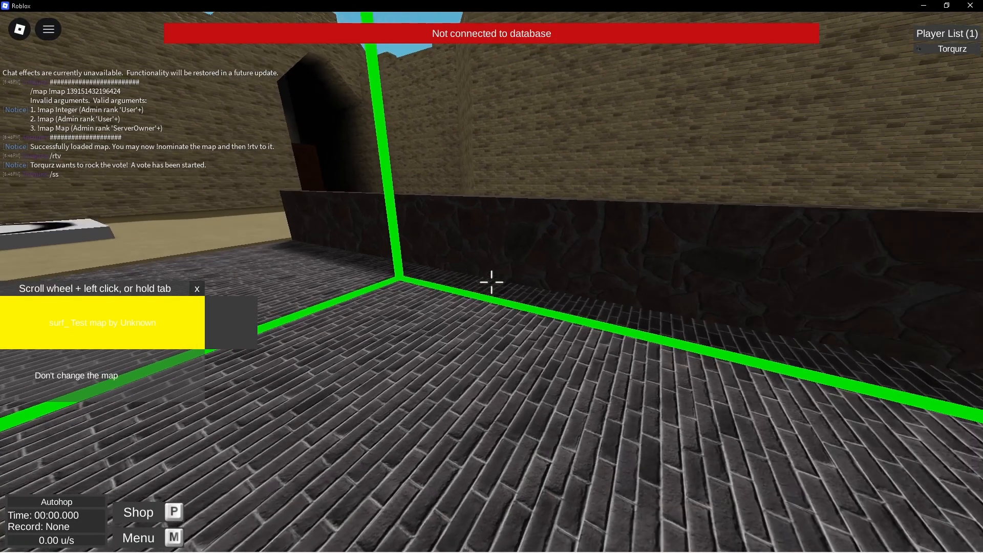
pyautogui.press('w')
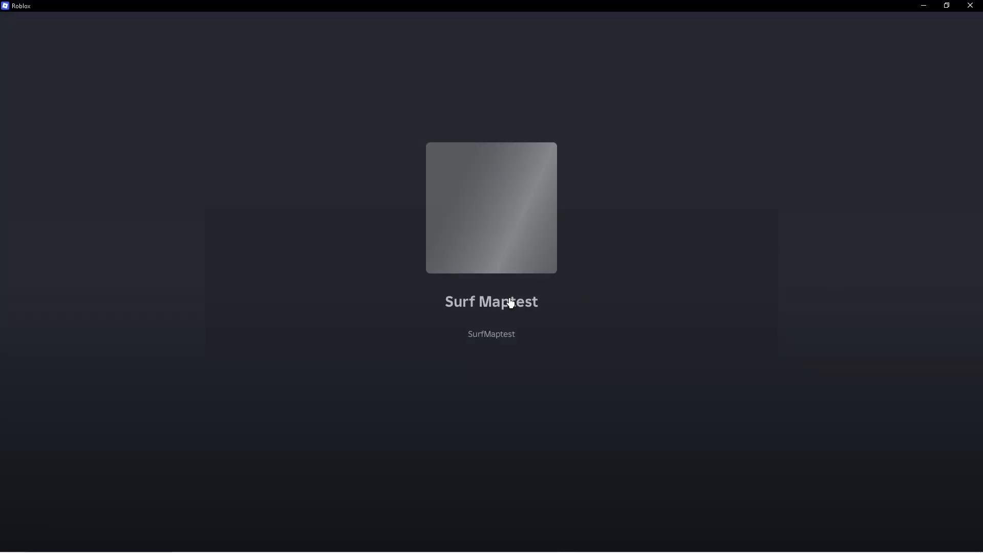
# - Load the submitted map in the rejoined Surf Maptest server using the copied !map command
pyautogui.press('/')
pyautogui.write('/ma')
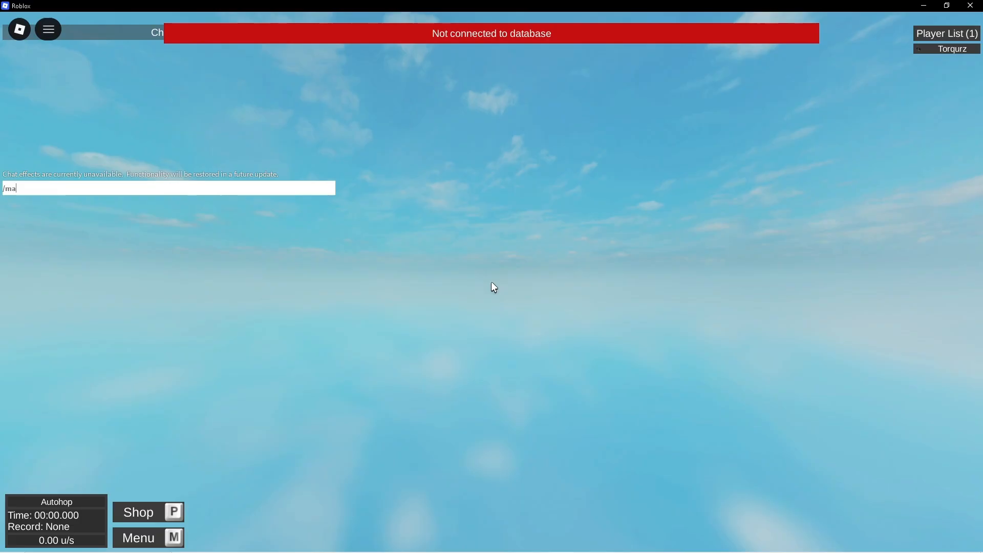
pyautogui.hotkey('ctrl', 'v')
pyautogui.press('Return')
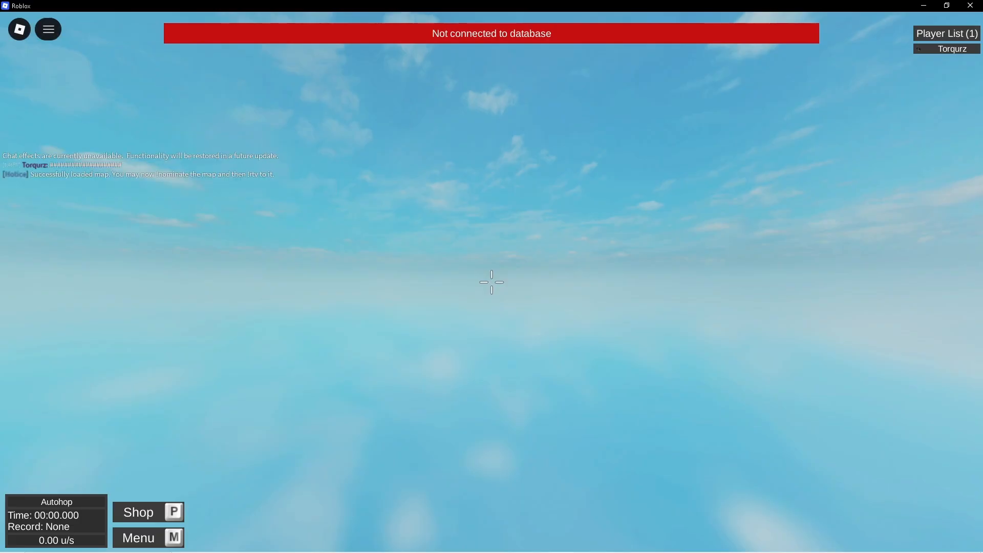
# - Start a map vote with /rtv and vote for surf_ Test map
pyautogui.press('/')
pyautogui.press('Return')
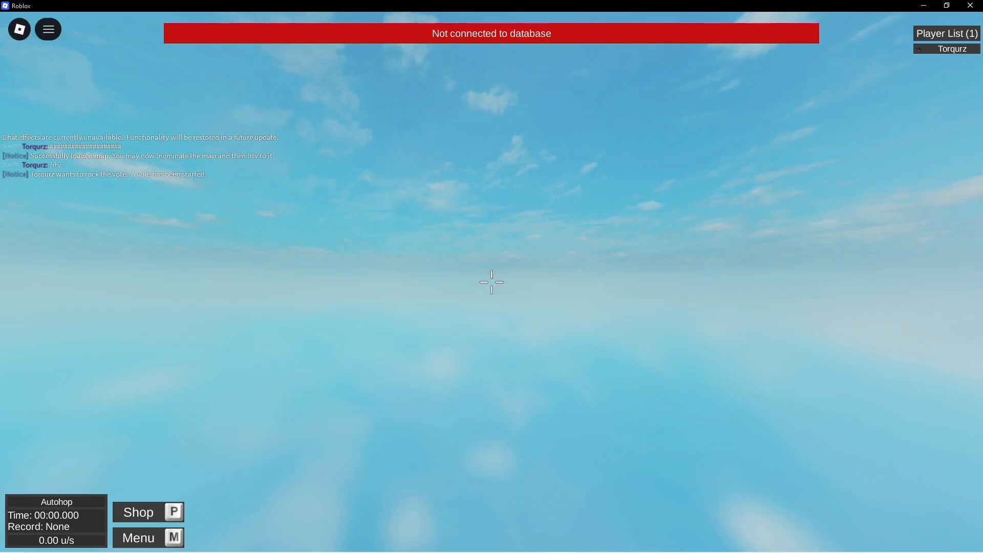
pyautogui.click(491, 282)
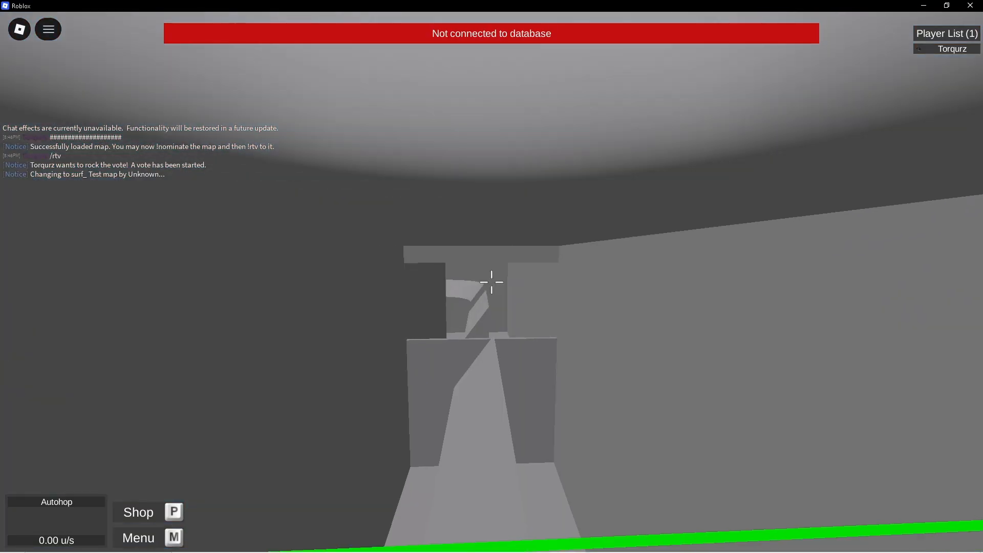
# - Playtest surf_ Test map by surfing from the start zone down the first ramp towards the second one
pyautogui.press('w')
pyautogui.press('w')
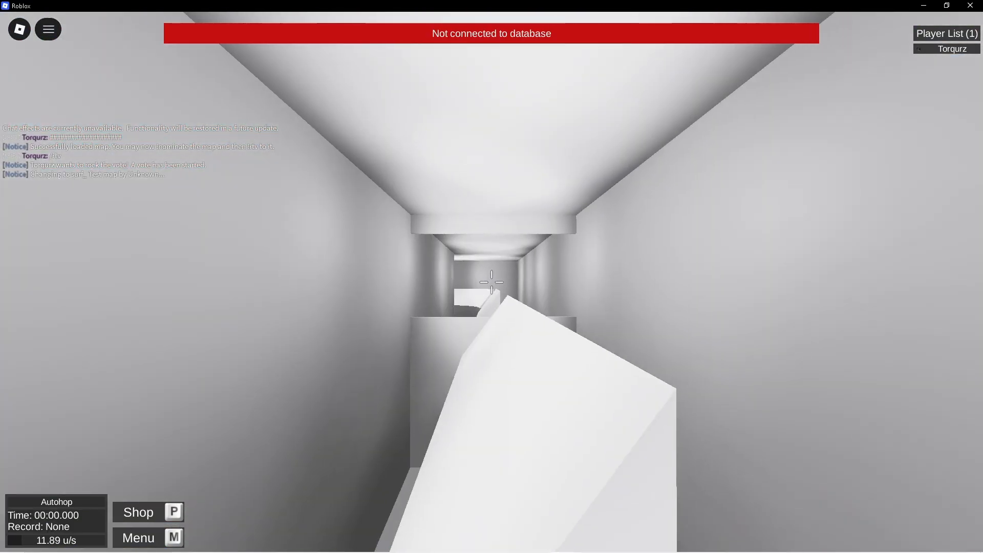
pyautogui.press('w')
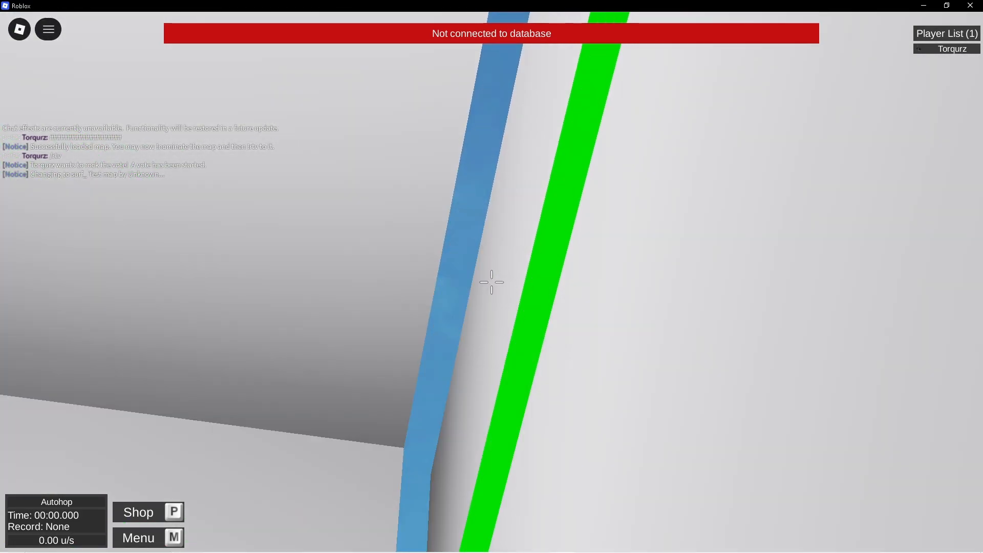
pyautogui.press('w')
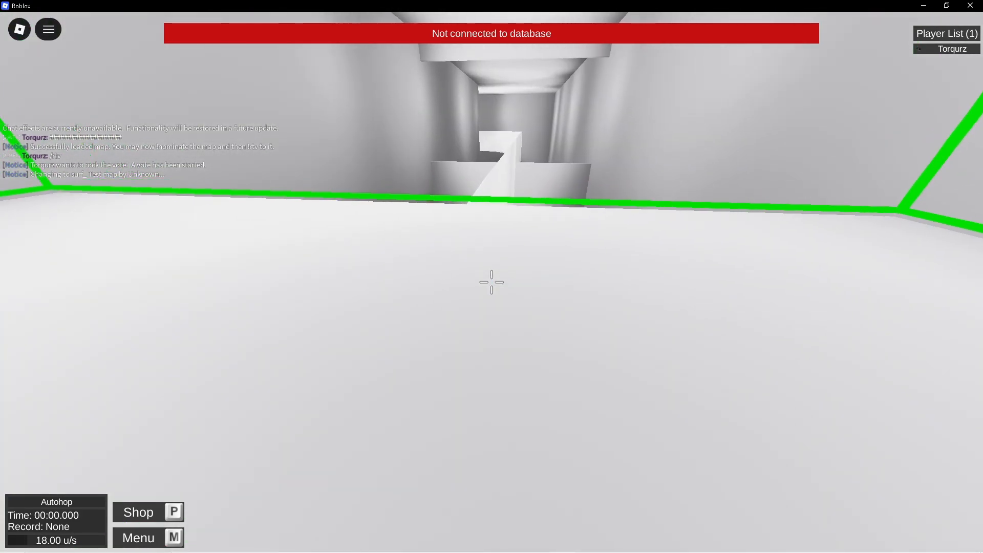
pyautogui.press('d')
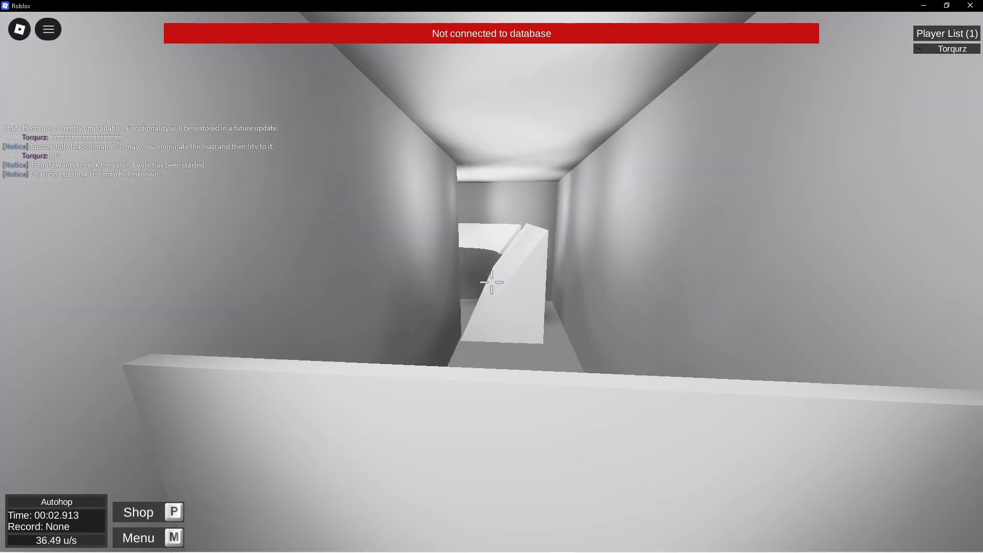
pyautogui.press('a')
pyautogui.press('d')
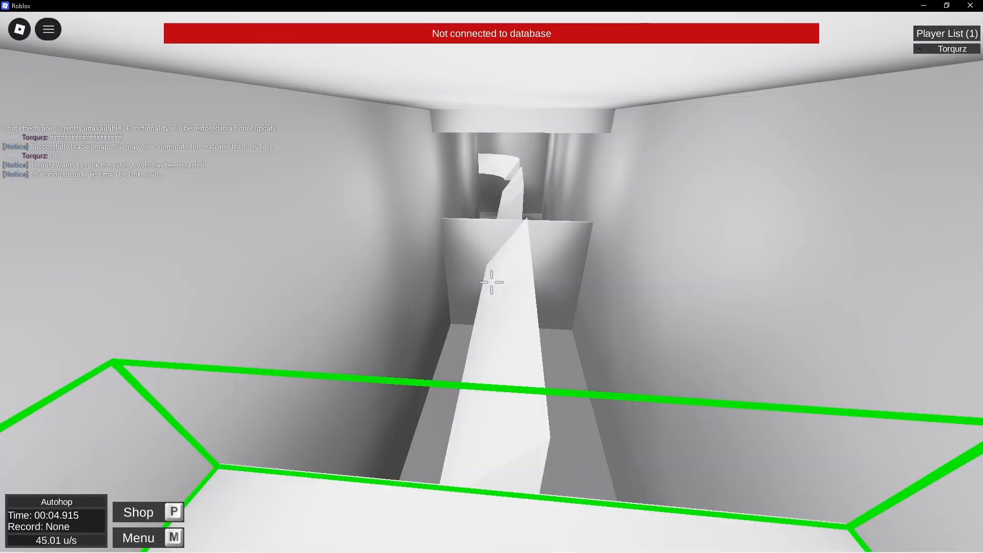
pyautogui.press('w')
pyautogui.press('d')
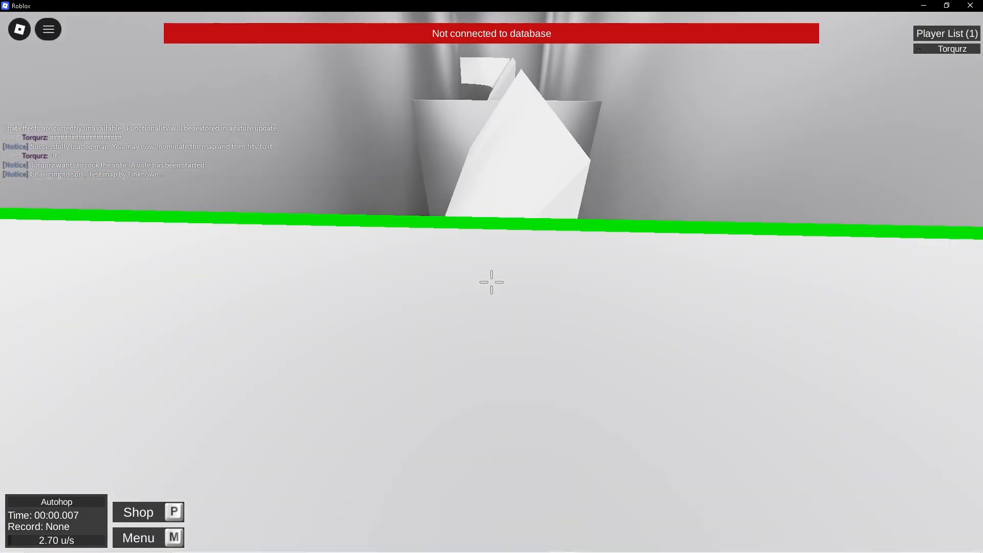
# - Make another test run from the start zone along the first ramp and check the jump to the next ramp
pyautogui.press('w')
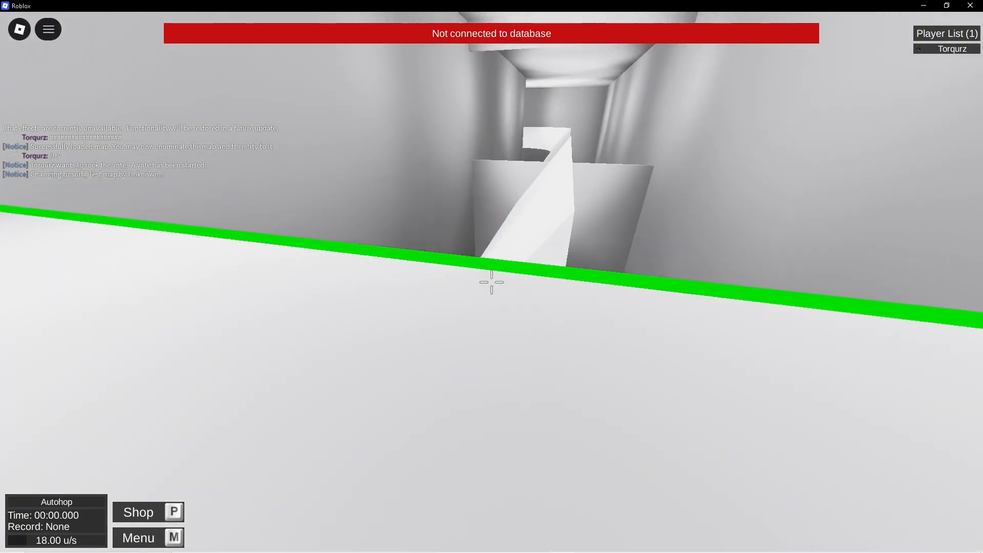
pyautogui.press('d')
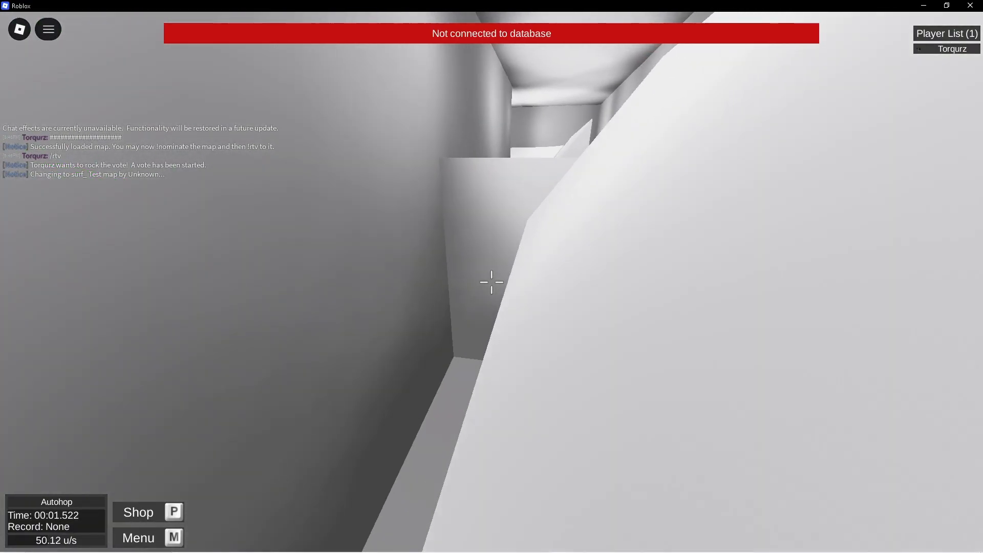
pyautogui.press('d')
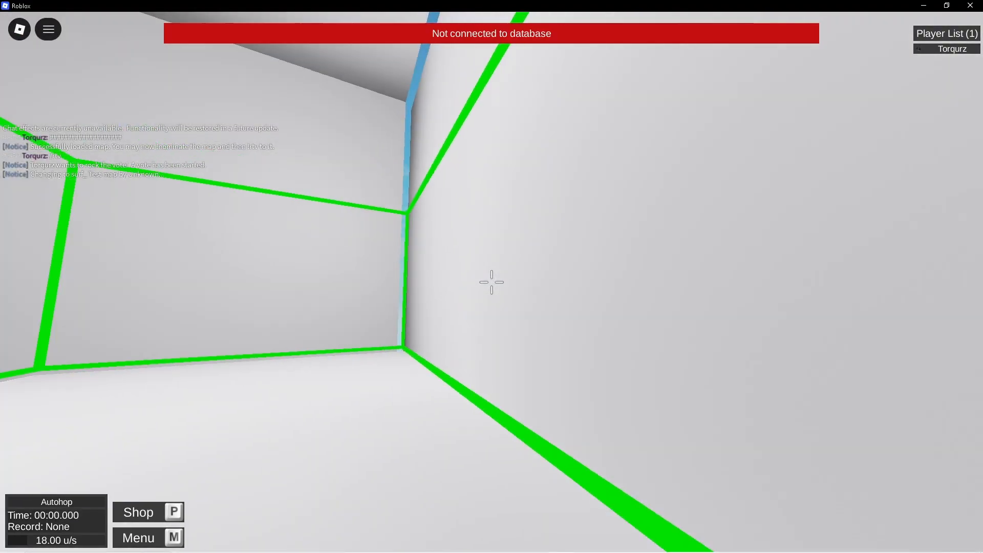
pyautogui.press('w')
pyautogui.press('d')
pyautogui.press('s')
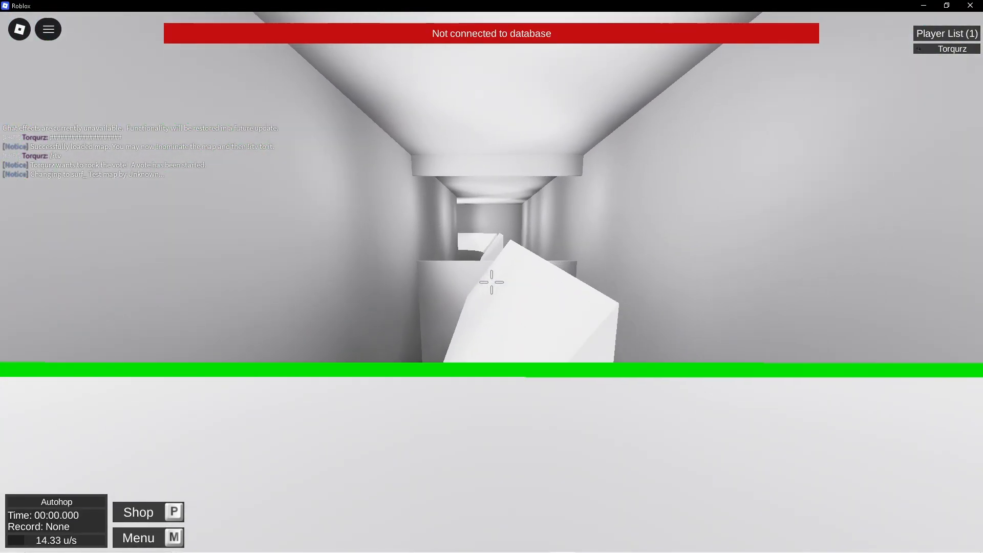
pyautogui.press('w')
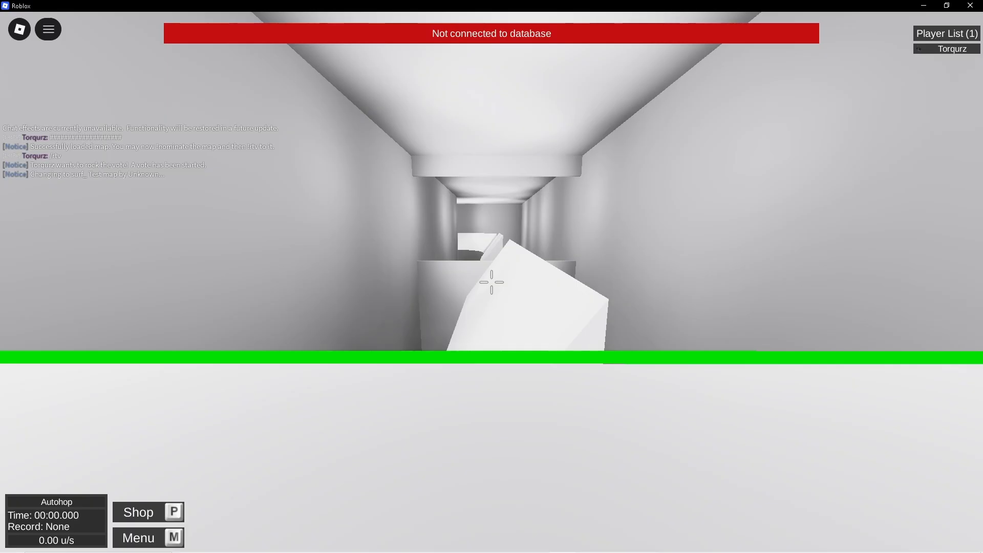
# - Switch to Roblox Studio, dismiss the finished asset submission and ungroup the surf_ Test map model
pyautogui.hotkey('alt', 'Tab')
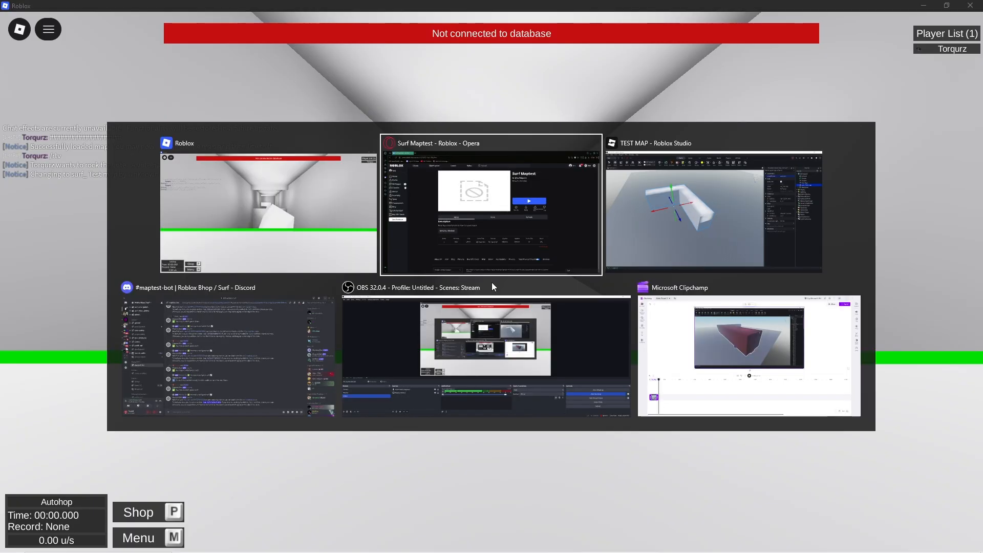
pyautogui.click(650, 187)
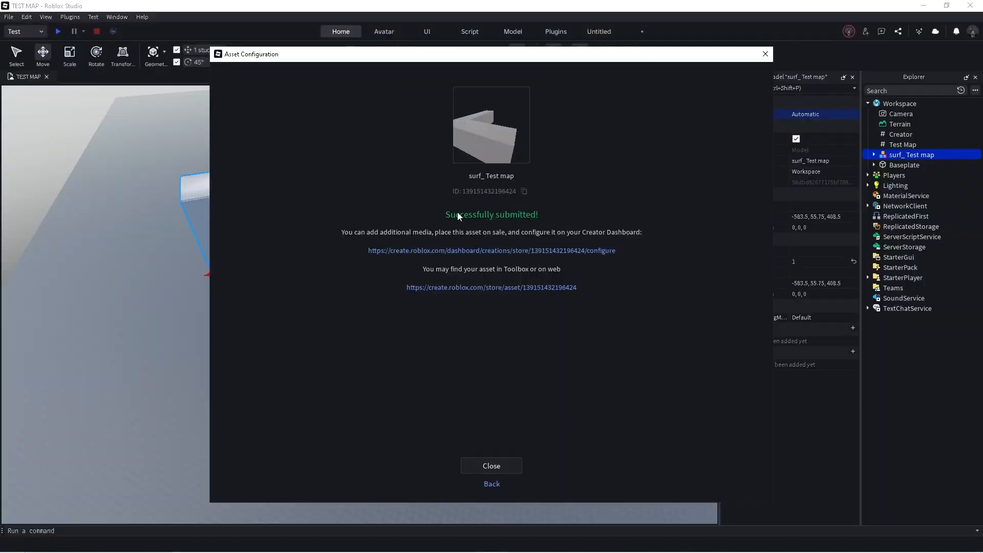
pyautogui.click(491, 466)
pyautogui.rightClick(413, 254)
pyautogui.click(459, 122)
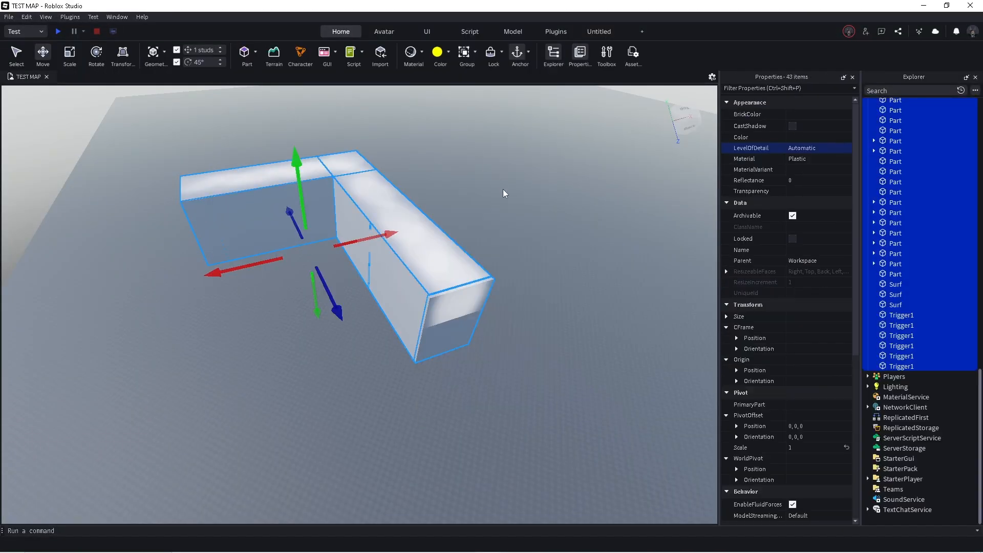
# - Nudge the end wall part of the longer corridor inward against the corridor
pyautogui.click(503, 190)
pyautogui.moveTo(503, 190); pyautogui.dragTo(455, 221, button='right')
pyautogui.scroll(5, 481, 213)
pyautogui.click(391, 220)
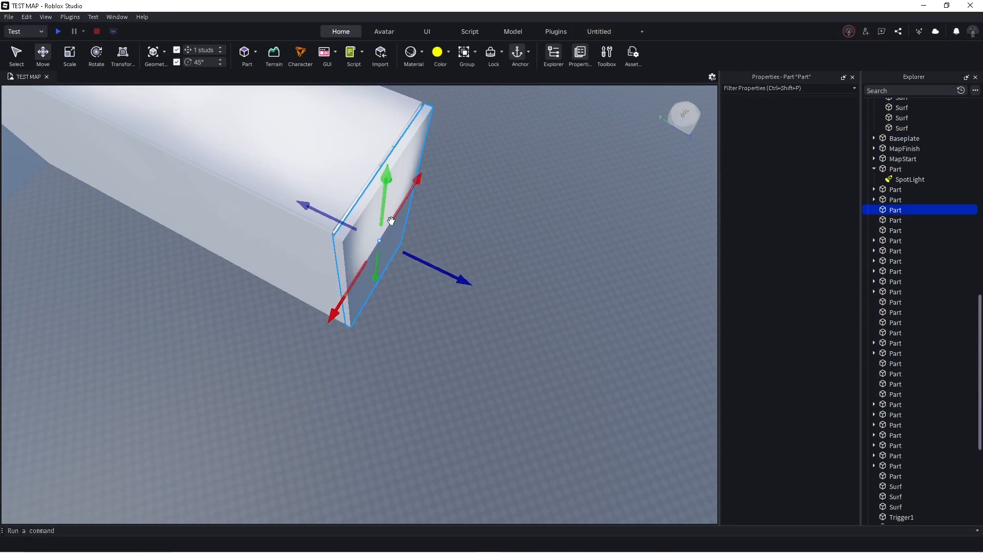
pyautogui.moveTo(392, 220); pyautogui.dragTo(361, 231, button='right')
pyautogui.moveTo(338, 234); pyautogui.dragTo(332, 232)
# - Delete the duplicate Surf part overlapping the straight ramp before the curve and lengthen the remaining ramp part to about 98 studs
pyautogui.click(475, 239)
pyautogui.moveTo(475, 238); pyautogui.dragTo(430, 208, button='right')
pyautogui.press('w')
pyautogui.click(430, 207)
pyautogui.hotkey('ctrl', '3')
pyautogui.moveTo(393, 256); pyautogui.dragTo(243, 203)
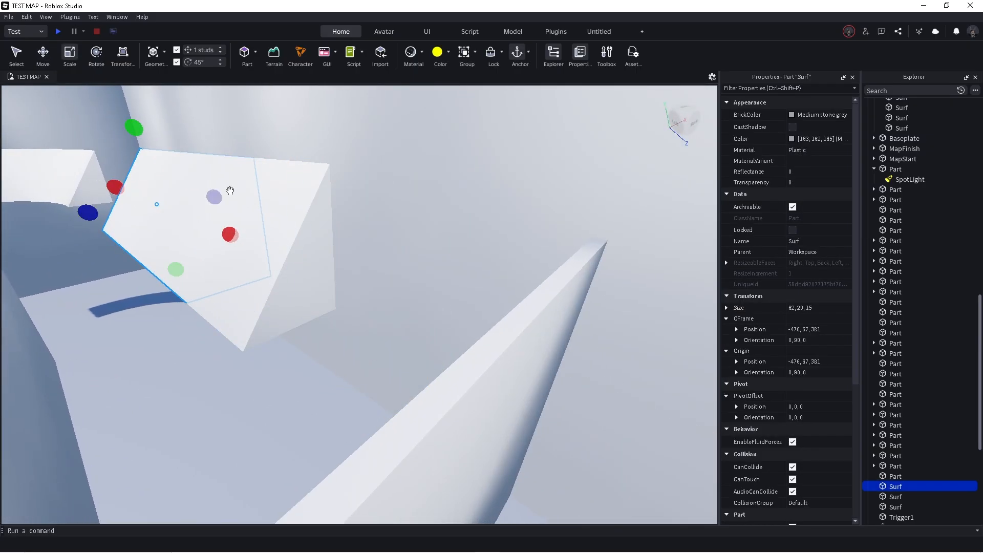
pyautogui.rightClick(203, 174)
pyautogui.click(231, 73)
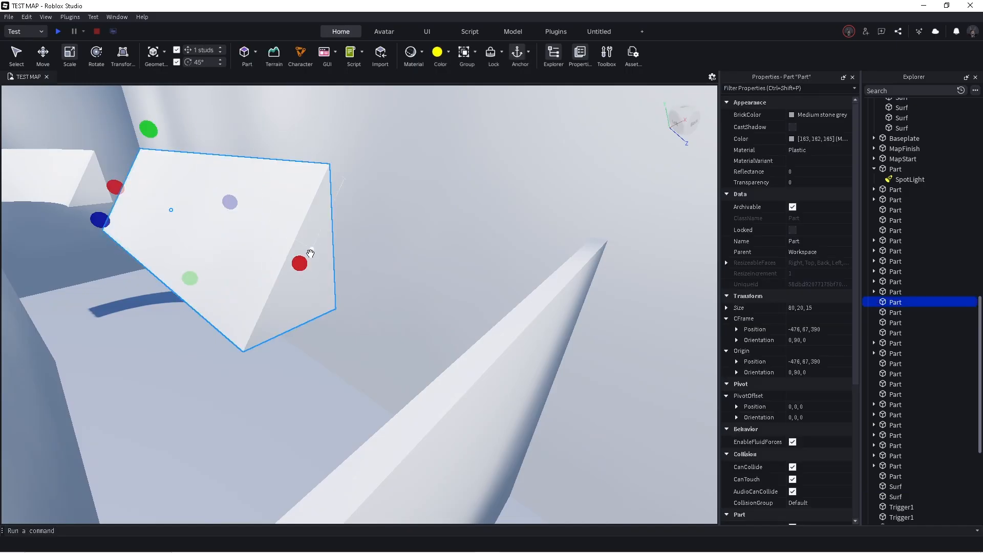
pyautogui.moveTo(302, 262); pyautogui.dragTo(410, 300)
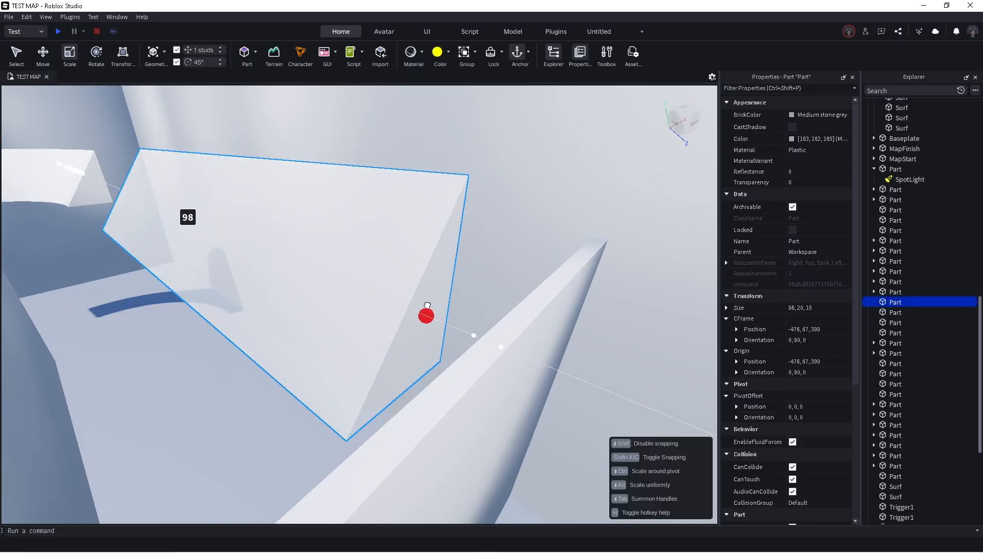
pyautogui.moveTo(427, 305); pyautogui.dragTo(427, 305, button='right')
# - Lengthen the last Surf ramp, in front of the finish zone, towards the curved ramp
pyautogui.moveTo(345, 285); pyautogui.dragTo(355, 267)
pyautogui.moveTo(347, 263); pyautogui.dragTo(345, 260, button='right')
pyautogui.click(346, 260)
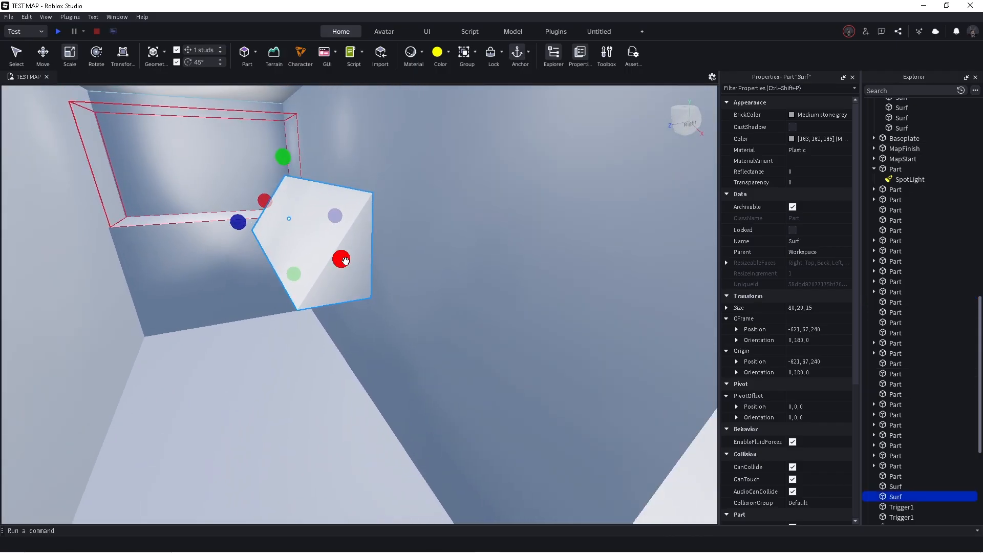
pyautogui.moveTo(346, 260); pyautogui.dragTo(405, 304)
pyautogui.moveTo(367, 272); pyautogui.dragTo(366, 277, button='right')
pyautogui.moveTo(431, 421); pyautogui.dragTo(431, 415, button='right')
# - Group all the map parts, without the baseplate, as a model named surf_ Test map
pyautogui.click(518, 344)
pyautogui.click(394, 333)
pyautogui.rightClick(394, 333)
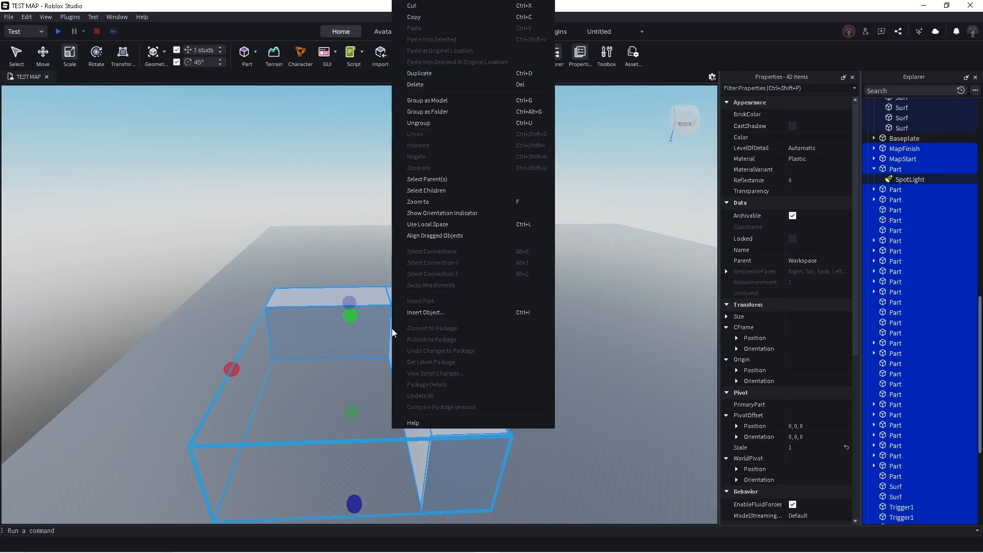
pyautogui.click(427, 101)
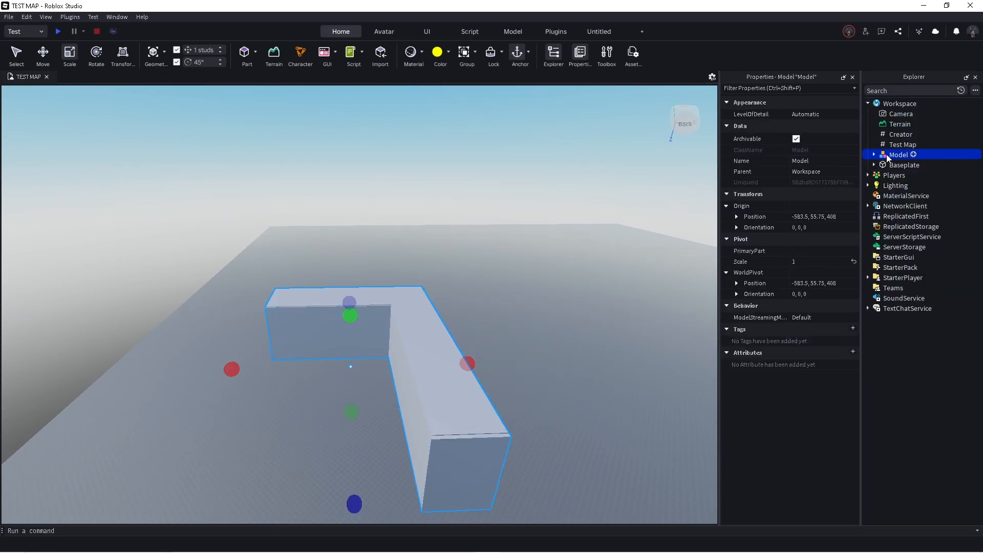
pyautogui.press('F2')
pyautogui.write('sur')
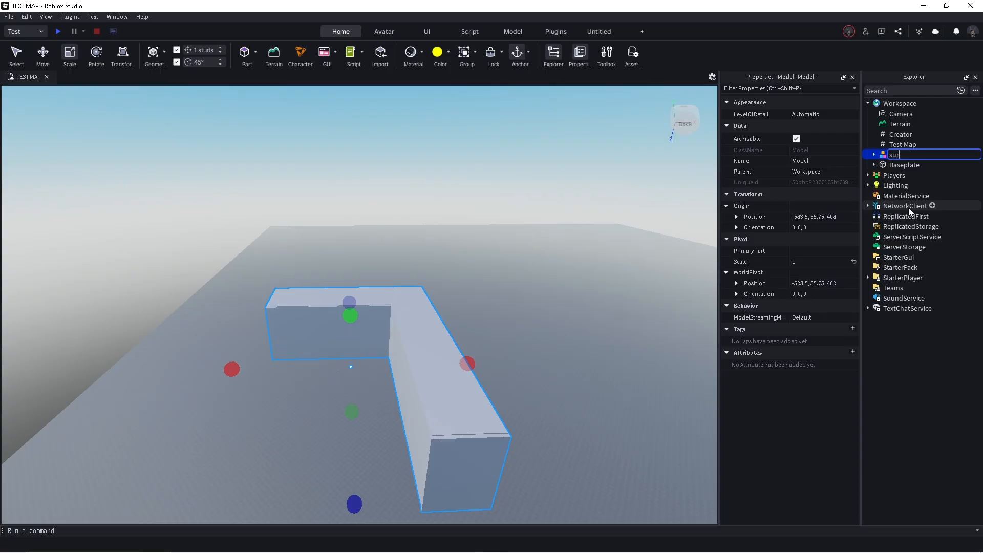
pyautogui.write('f_ Test map')
# - Save the model to Roblox in the Model category, overwriting the existing surf_ Test map asset
pyautogui.rightClick(892, 151)
pyautogui.moveTo(934, 321)
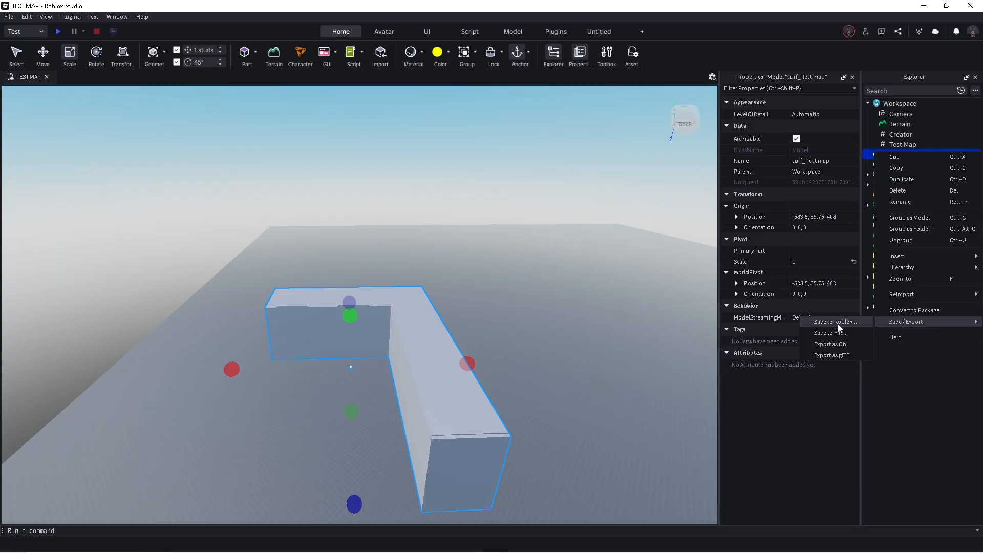
pyautogui.click(838, 325)
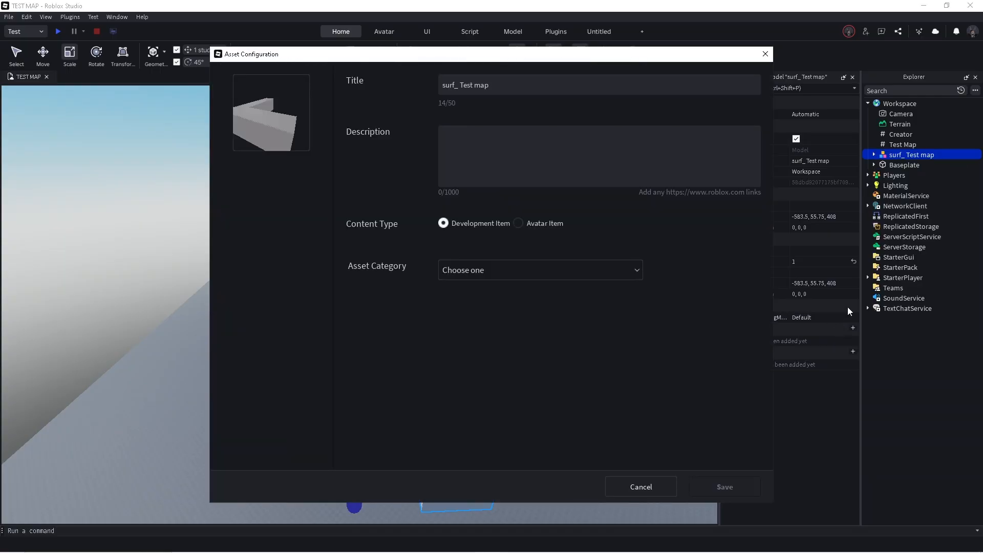
pyautogui.click(493, 290)
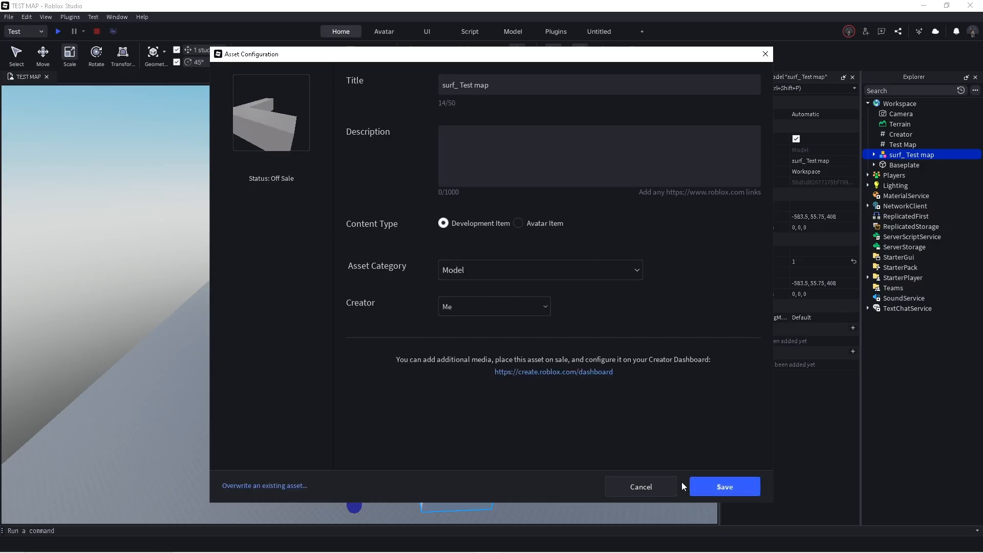
pyautogui.click(261, 485)
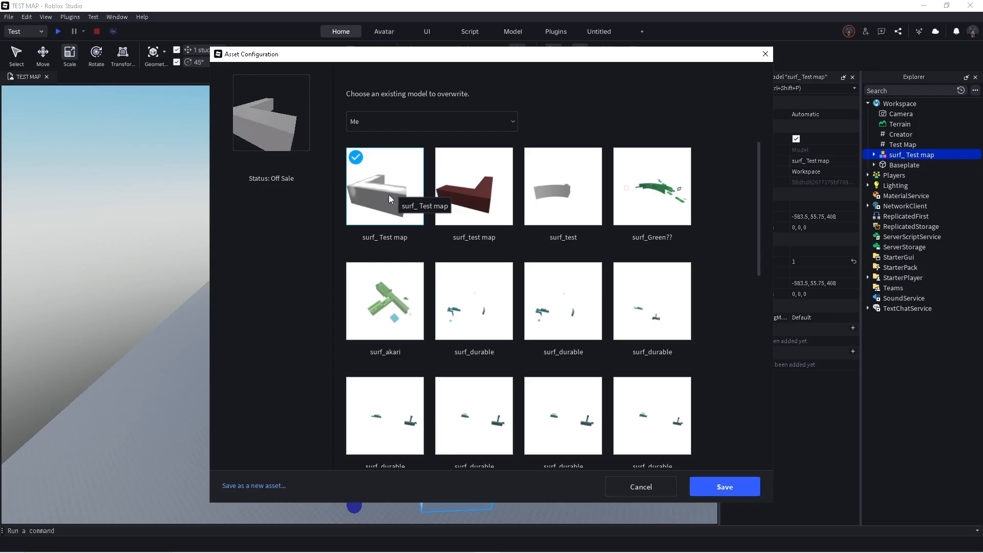
pyautogui.click(716, 485)
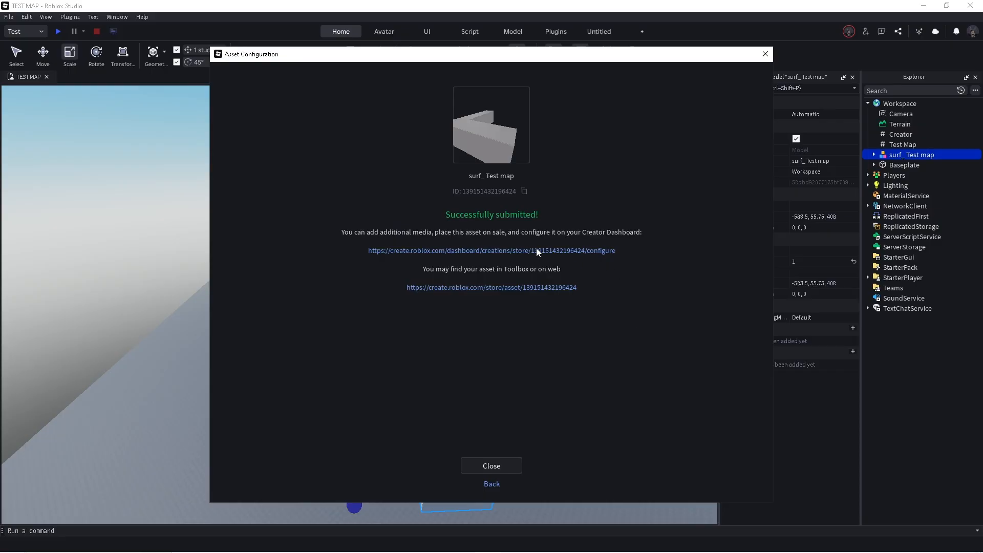
pyautogui.click(510, 468)
pyautogui.hotkey('alt', 'Tab')
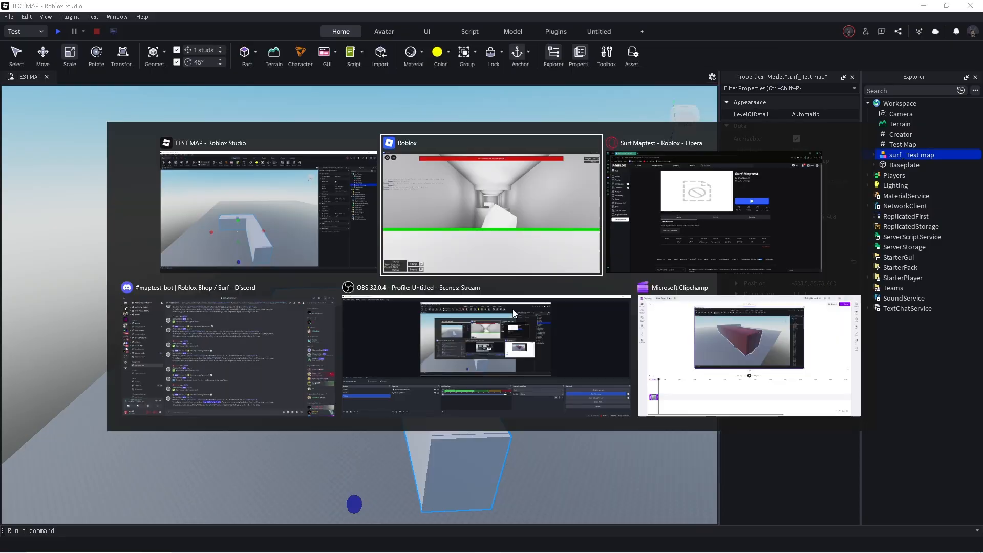
pyautogui.click(549, 212)
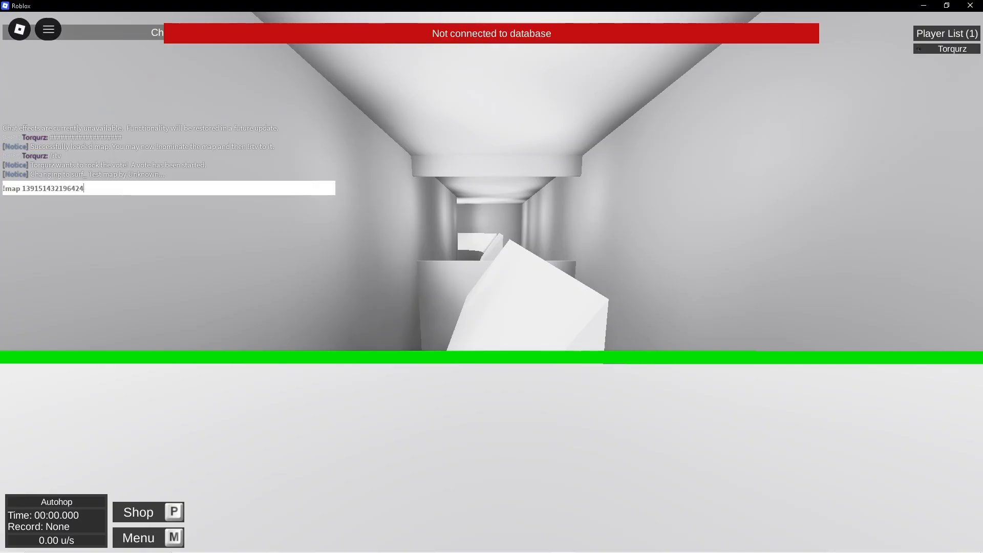
pyautogui.press('Return')
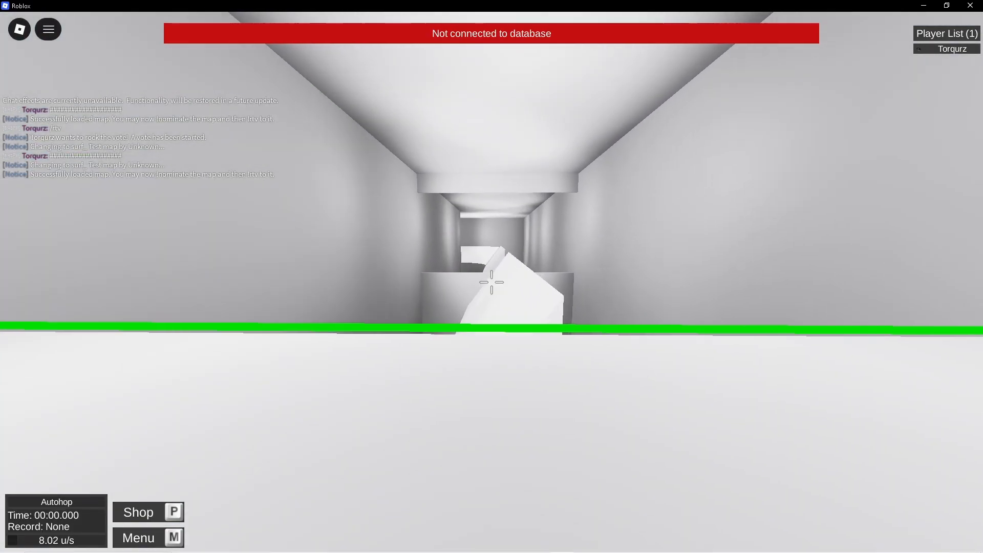
# - Playtest the updated map by surfing the straight ramps, the curved ramp and the last ramp towards the finish zone
pyautogui.press('w')
pyautogui.press('d')
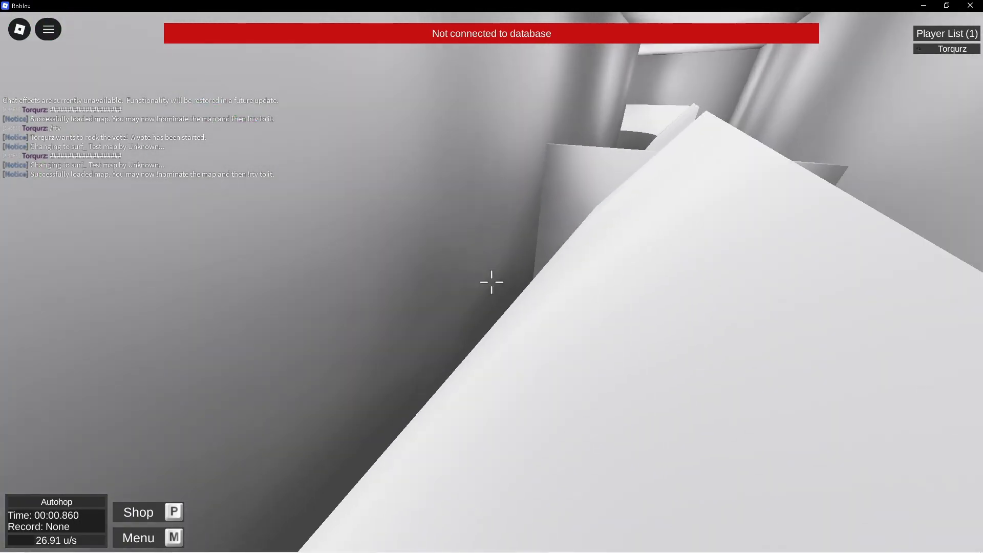
pyautogui.press('d')
pyautogui.press('a')
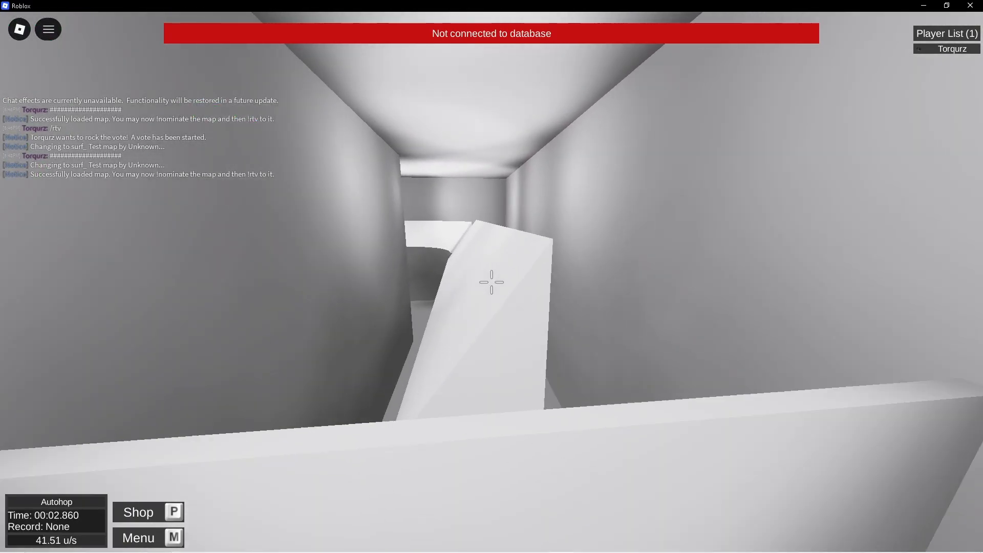
pyautogui.press('d')
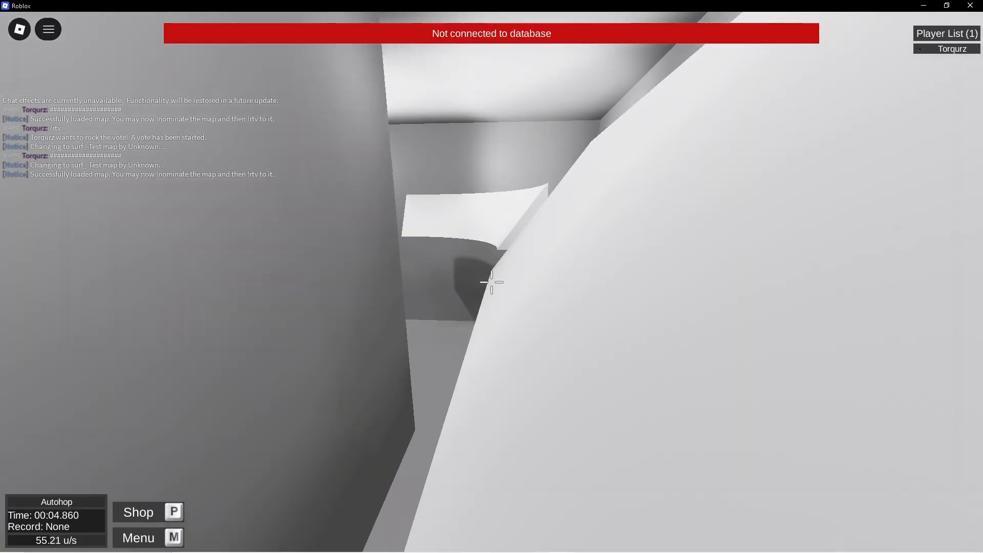
pyautogui.press('d')
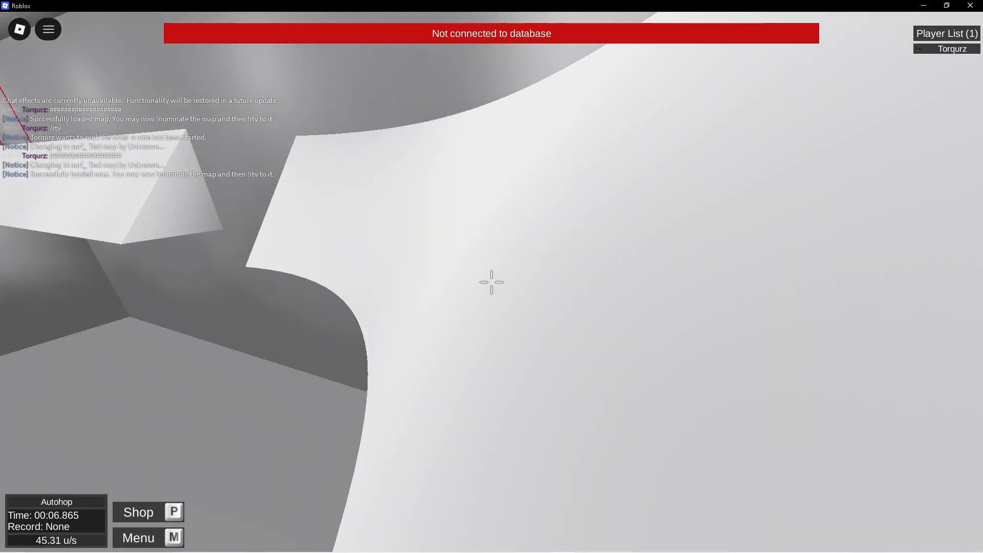
pyautogui.press('d')
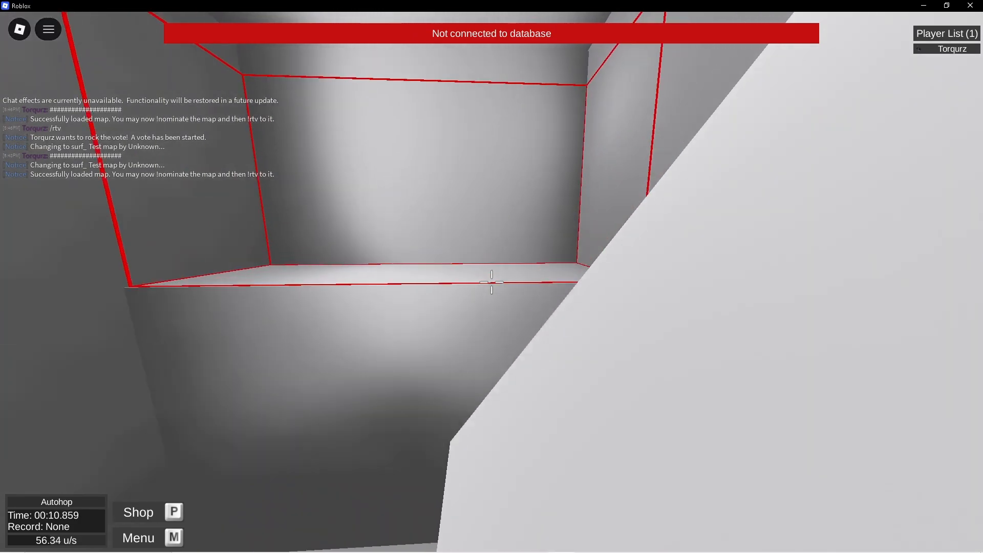
# - Restart the run and surf the whole map again, over the straight ramps, curved ramp and last ramp into the finish zone
pyautogui.press('r')
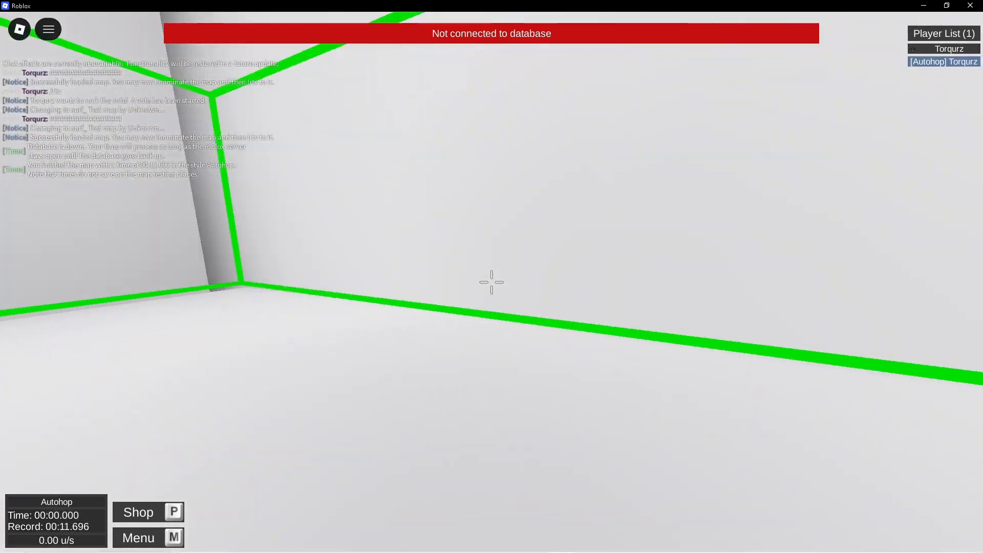
pyautogui.press('d')
pyautogui.press('a')
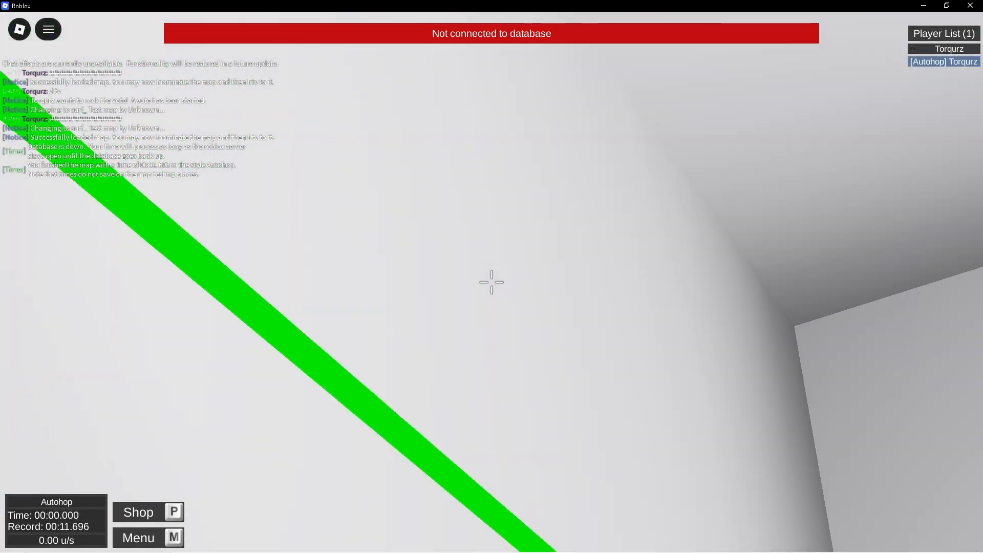
pyautogui.press('d')
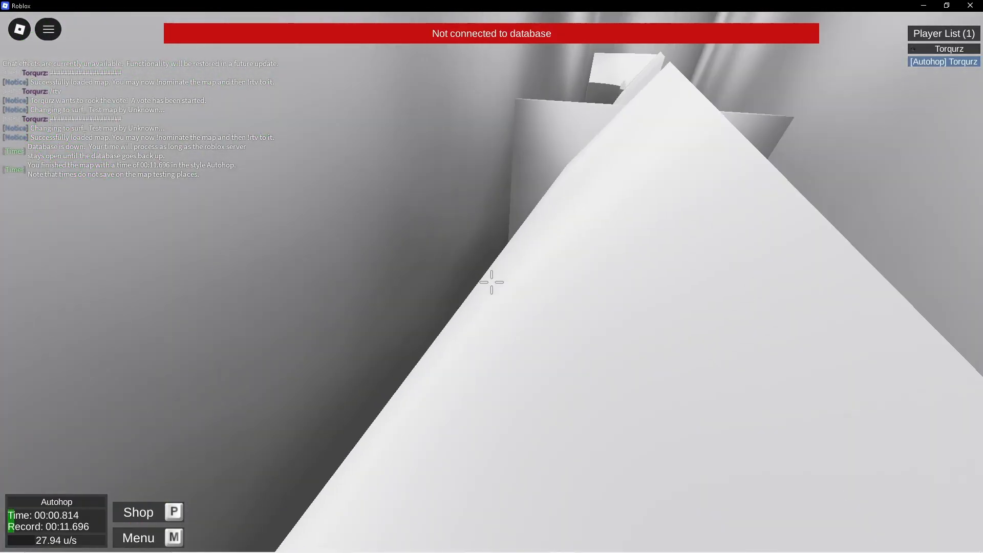
pyautogui.press('d')
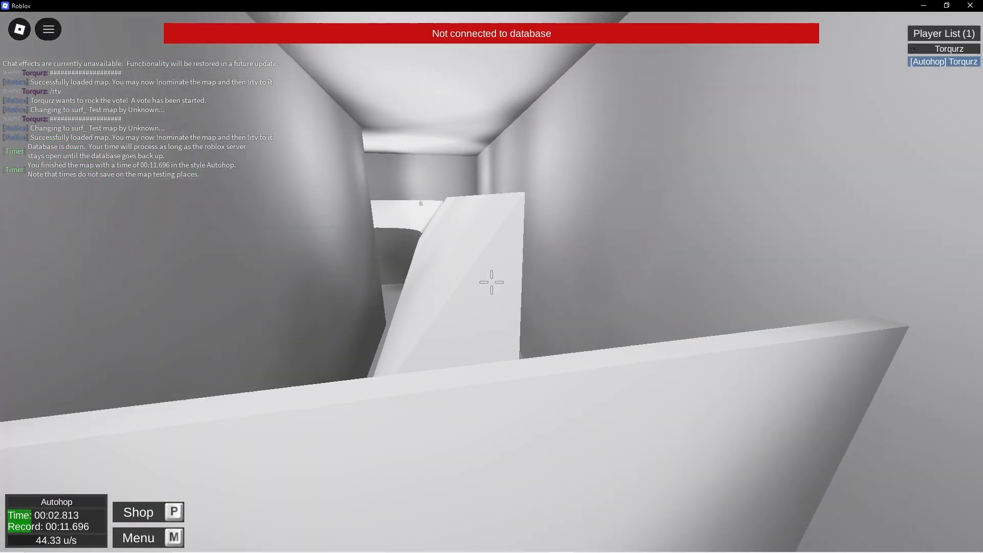
pyautogui.press('d')
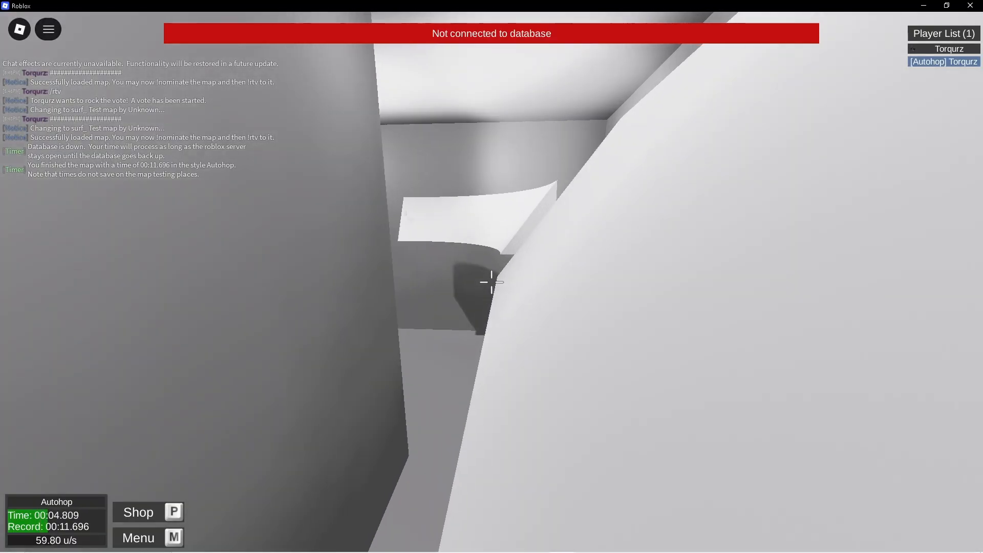
pyautogui.press('d')
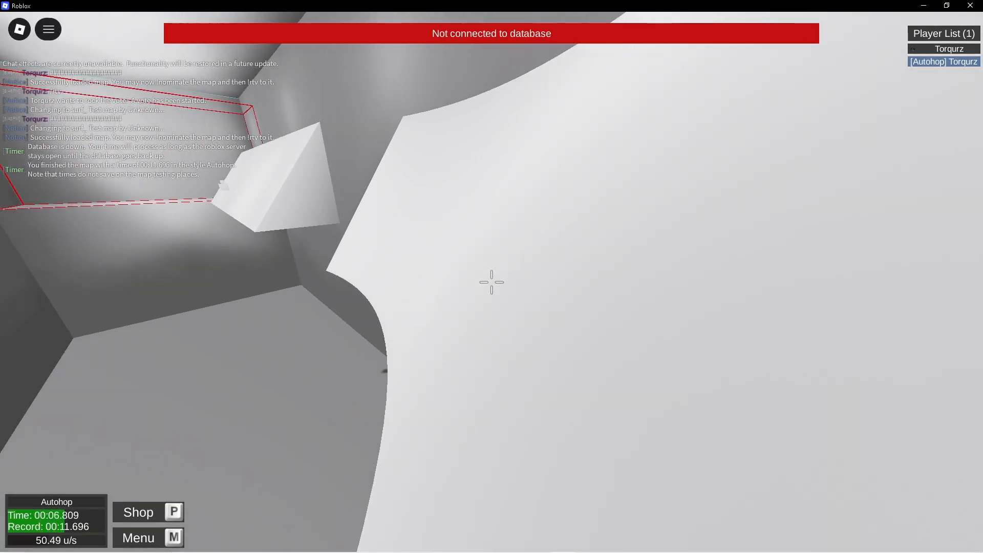
pyautogui.press('d')
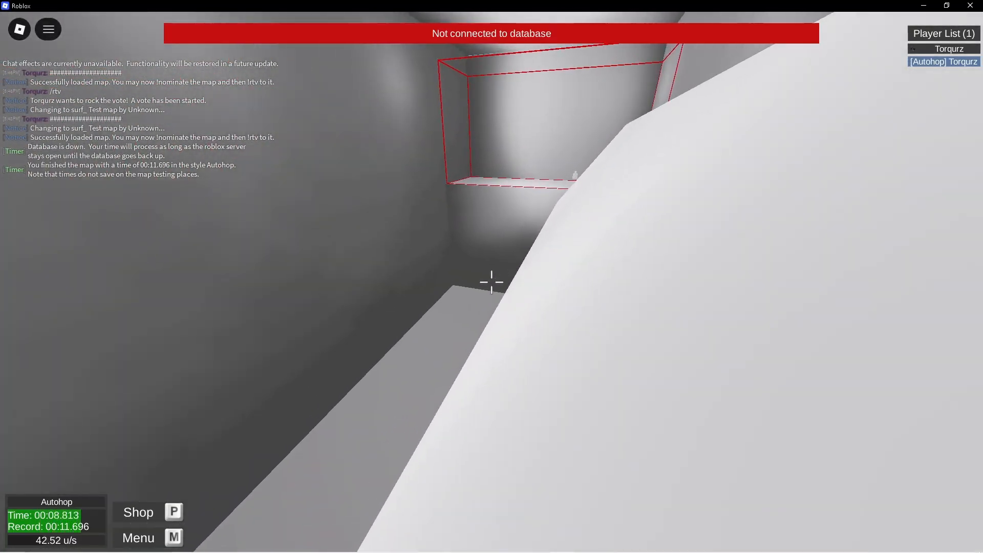
pyautogui.press('d')
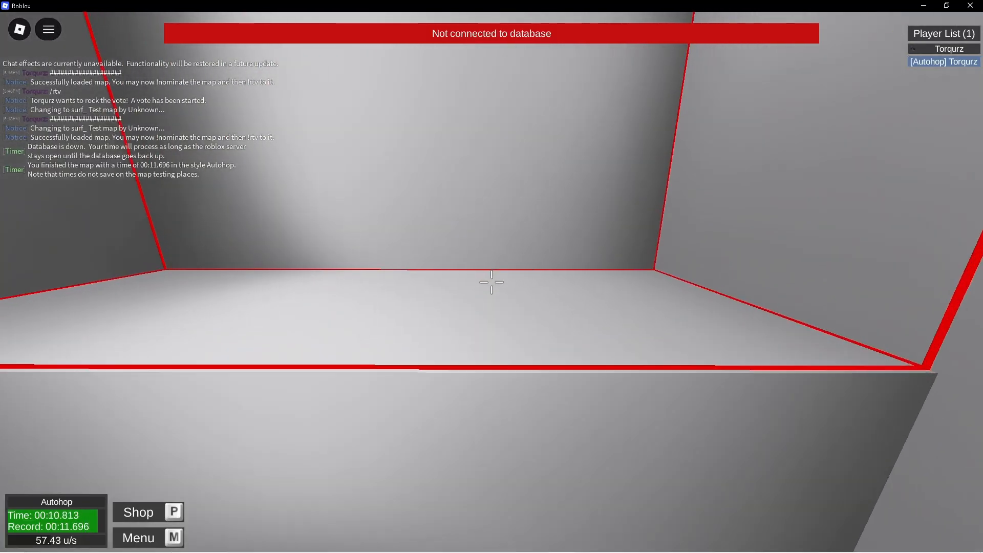
# - Restart at the start zone and examine the ramp layout from the edge of the start platform
pyautogui.press('r')
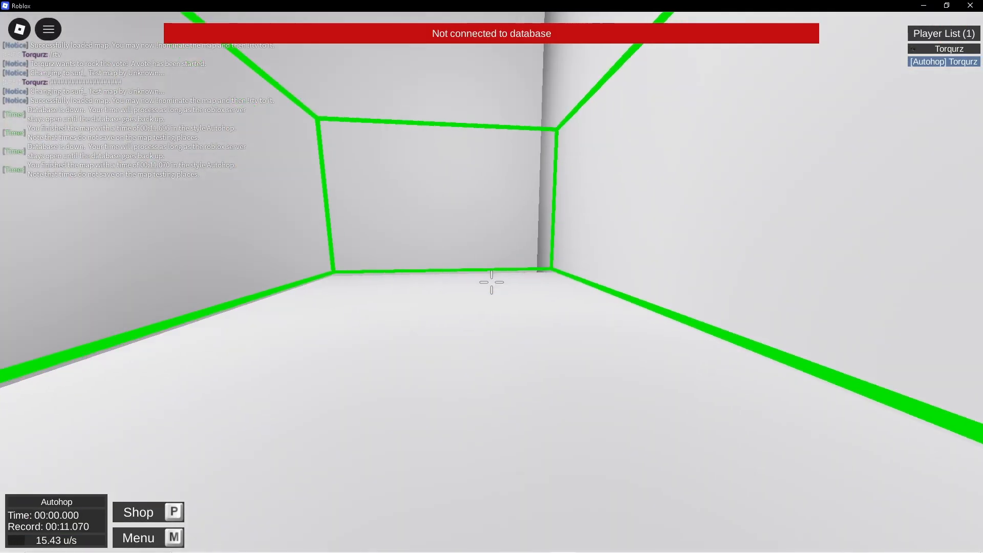
pyautogui.press('w')
pyautogui.press('a')
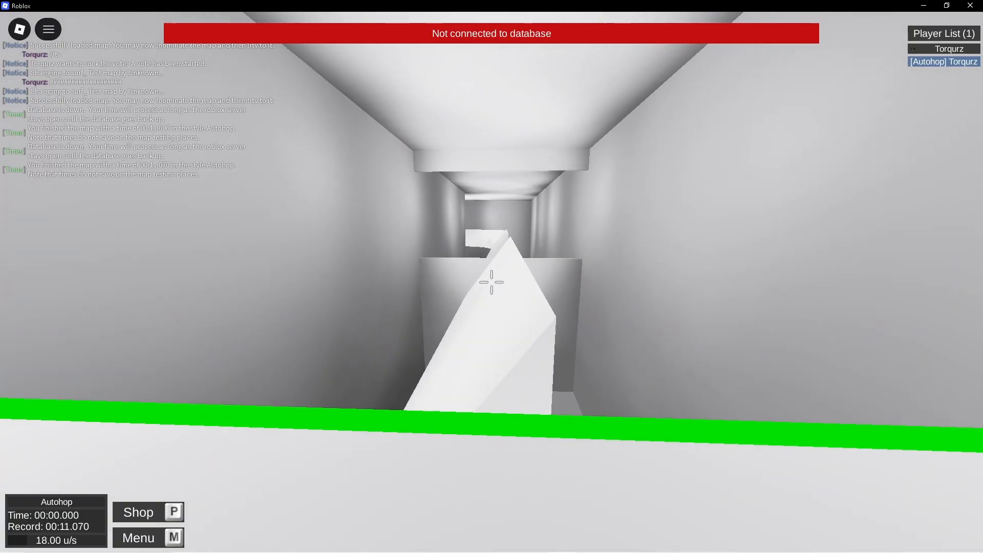
pyautogui.press('d')
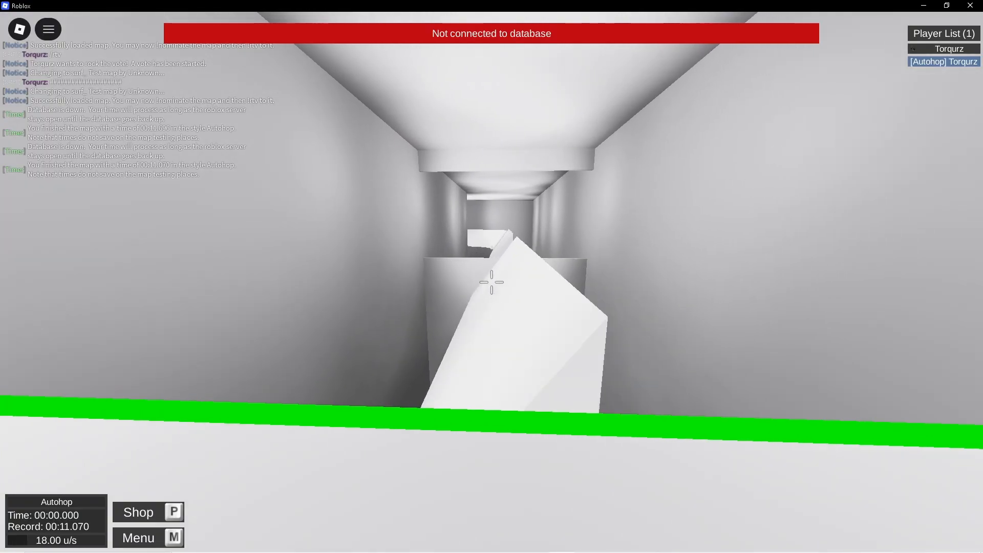
pyautogui.press('s')
pyautogui.press('a')
pyautogui.press('w')
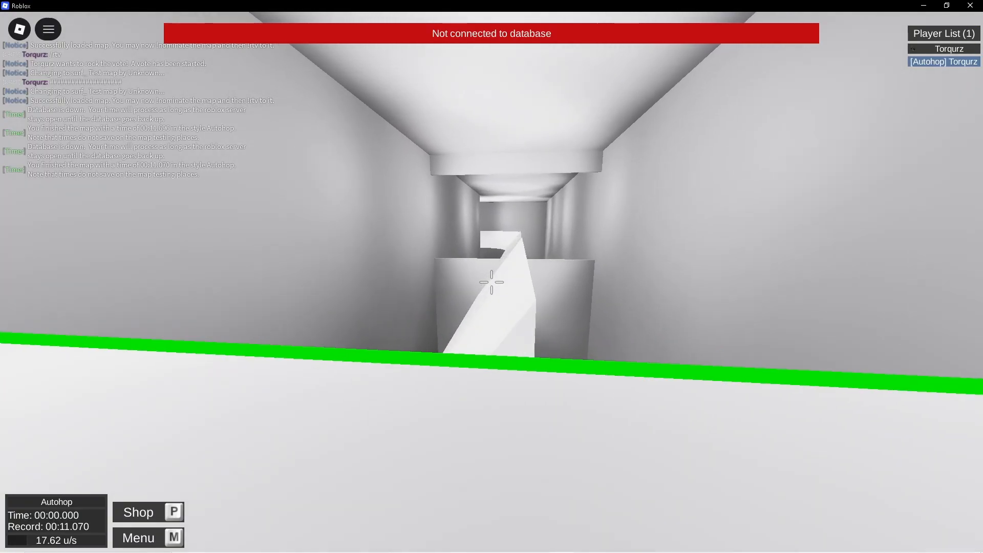
pyautogui.press('a')
pyautogui.press('a')
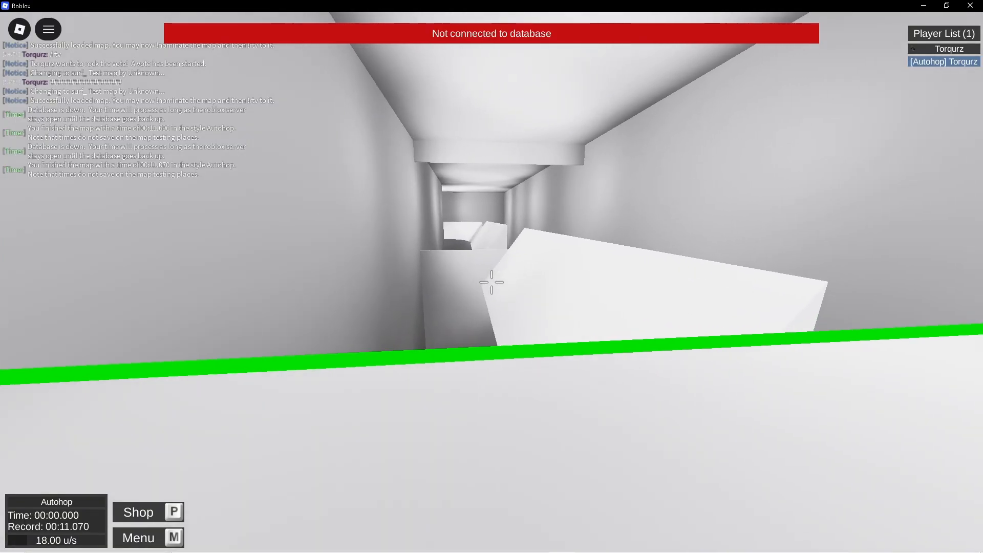
# - Switch to the TEST MAP place in Roblox Studio and inspect the map's interior from the start zone along the first ramp
pyautogui.hotkey('alt', 'Tab')
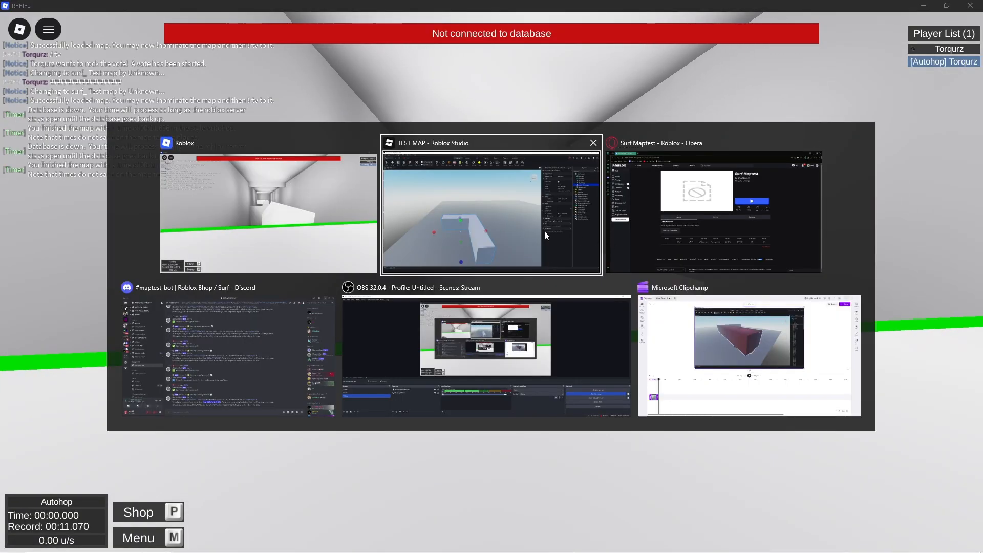
pyautogui.click(480, 192)
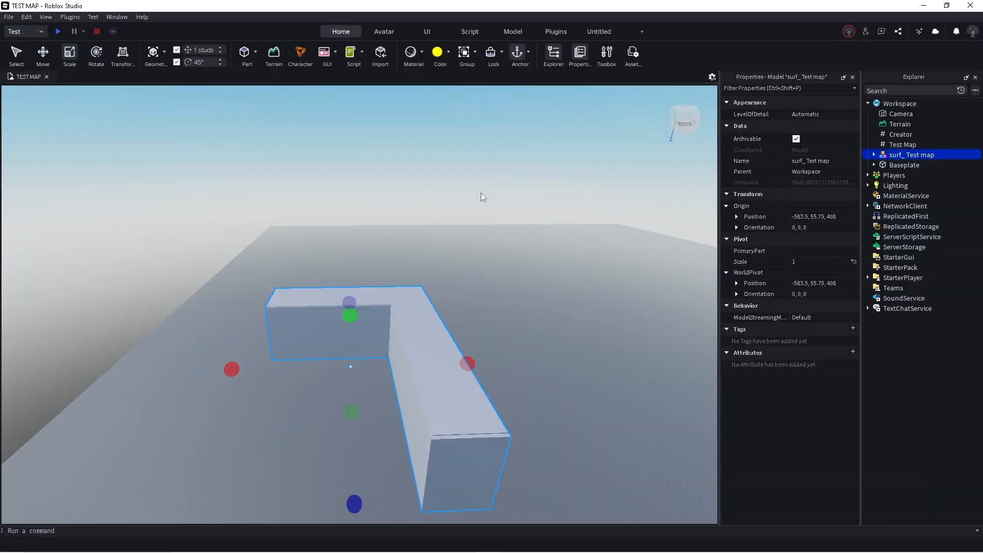
pyautogui.moveTo(499, 196); pyautogui.dragTo(392, 199, button='right')
pyautogui.press('w')
pyautogui.press('w')
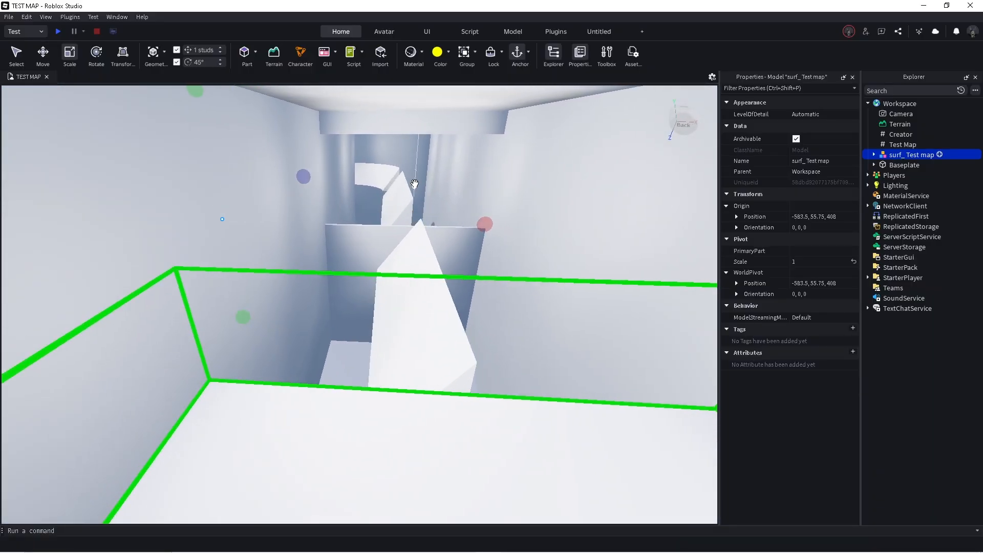
pyautogui.press('d')
pyautogui.press('w')
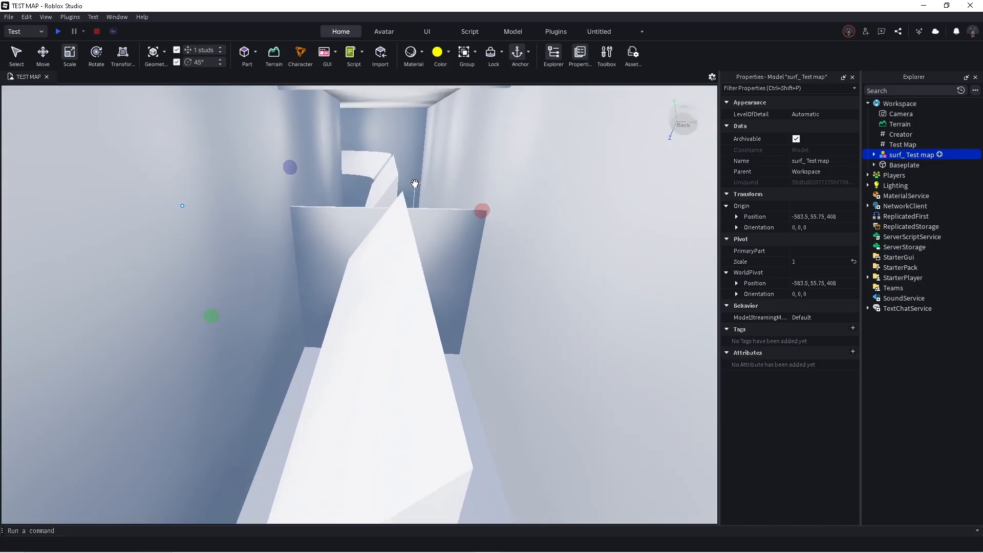